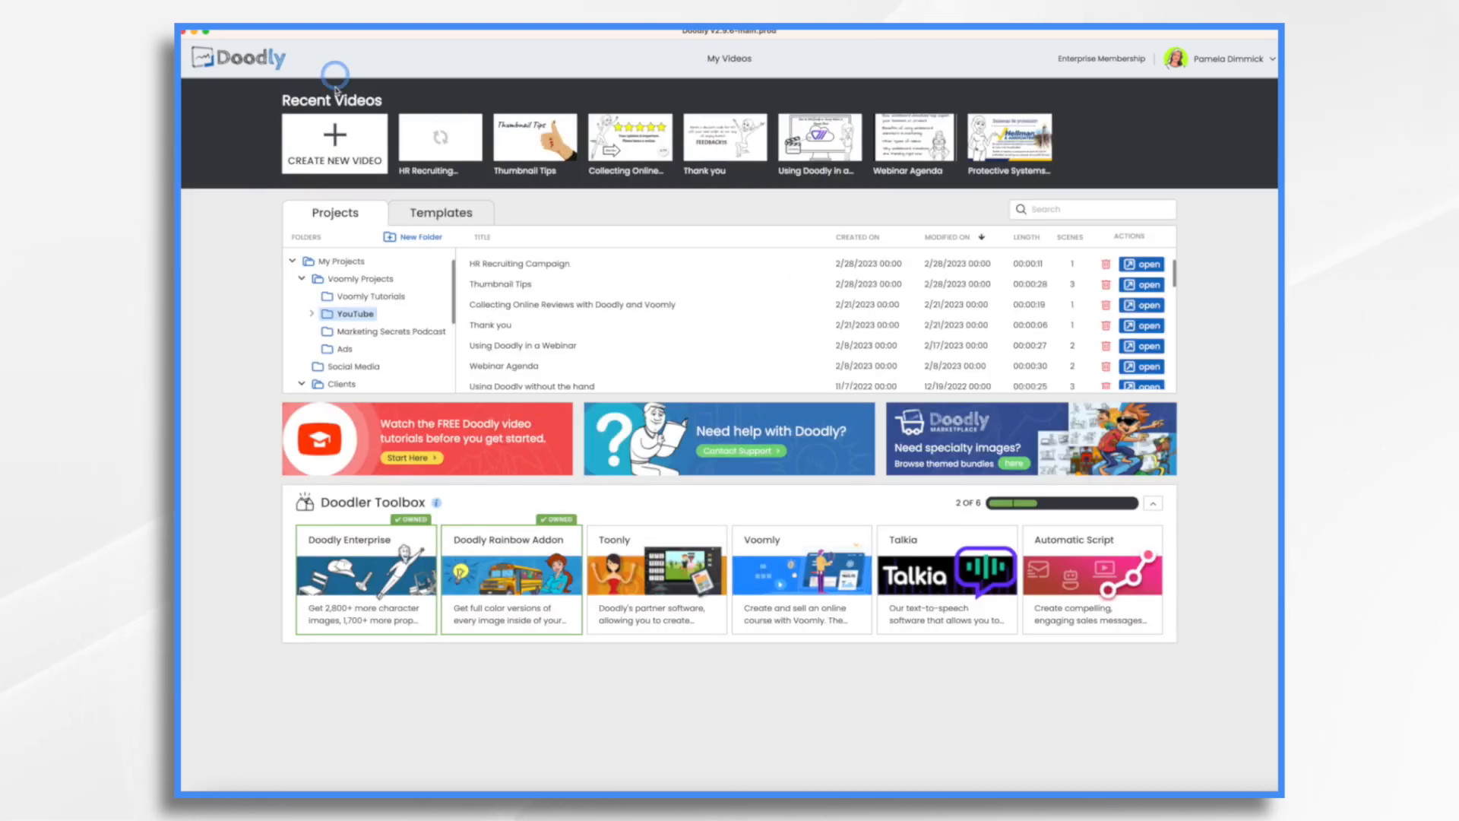
- Create a new whiteboard video titled "Acme Recruiting Video" with the Facebook & Instagram resolution
click(349, 153)
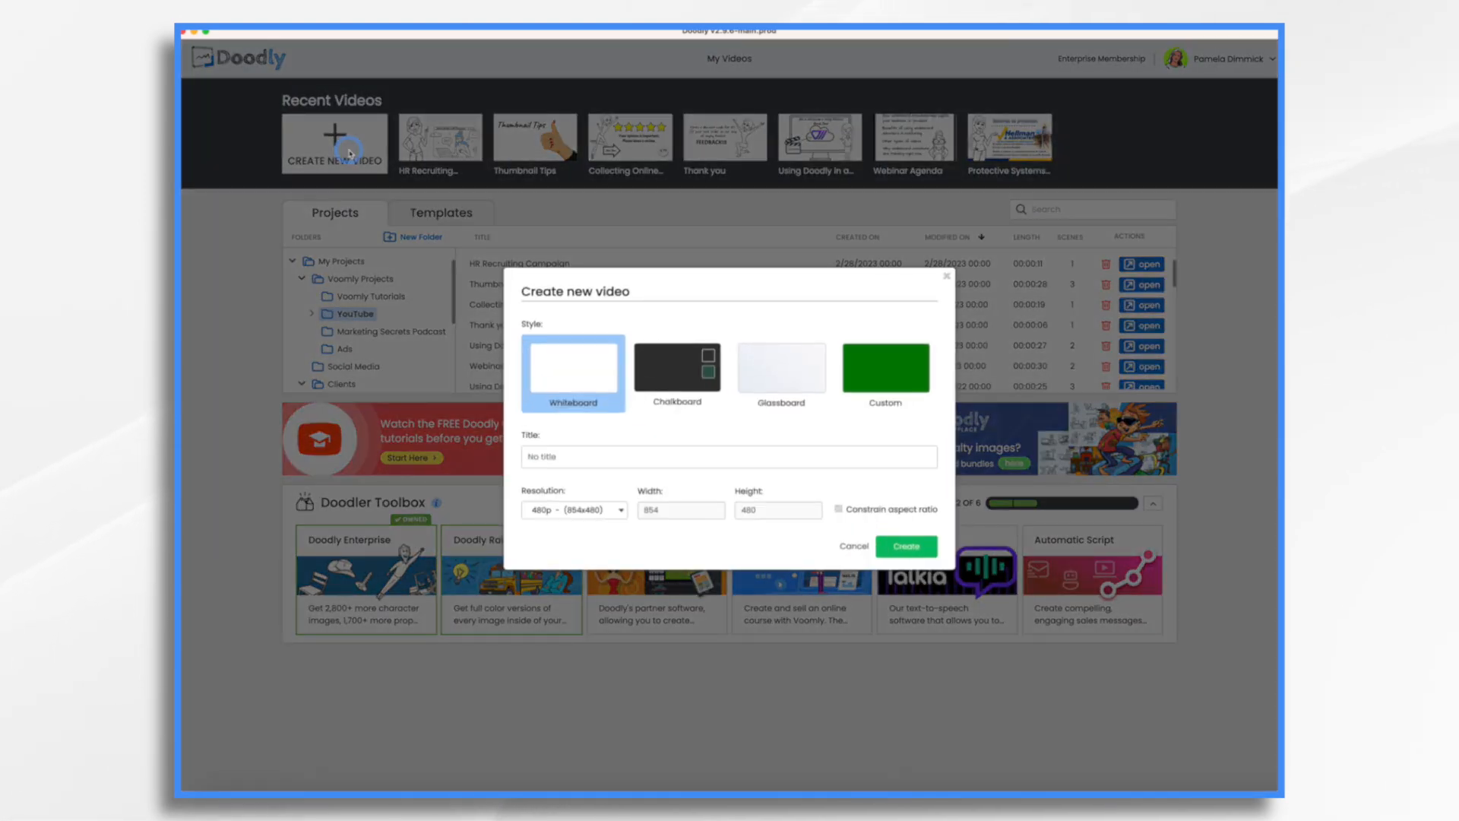
click(579, 456)
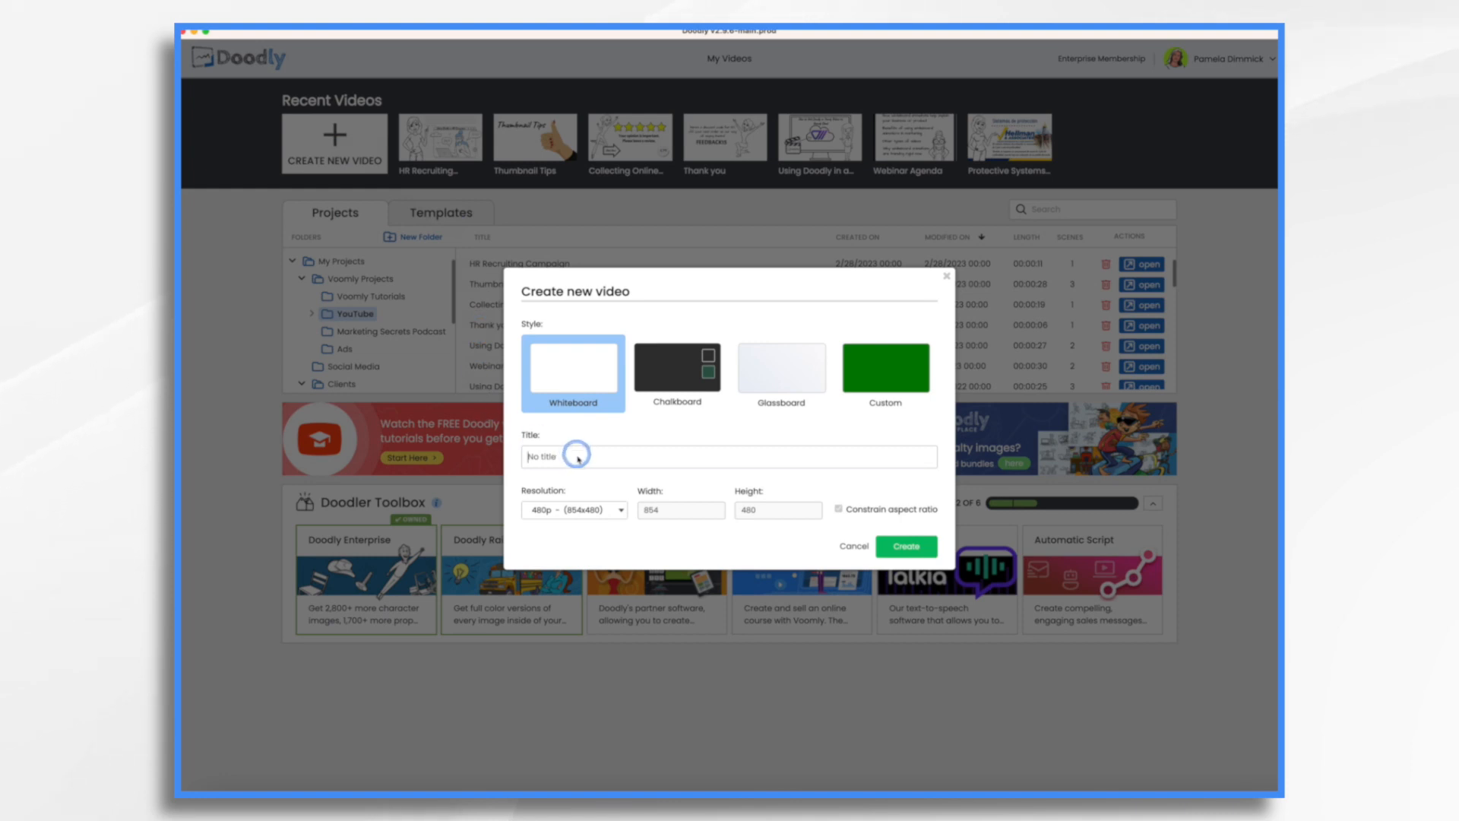
text(Acme Recruiting Video)
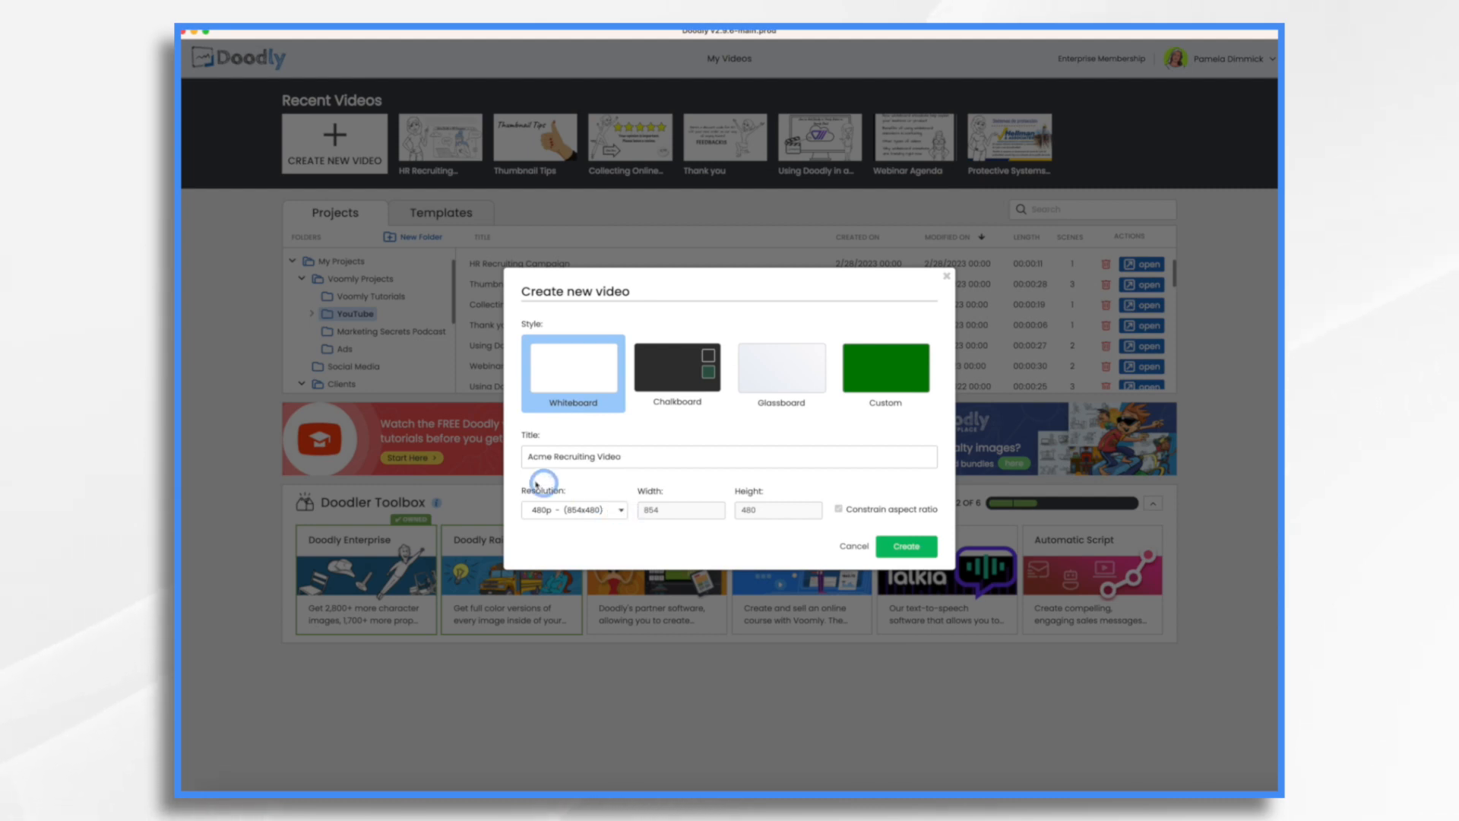
click(614, 517)
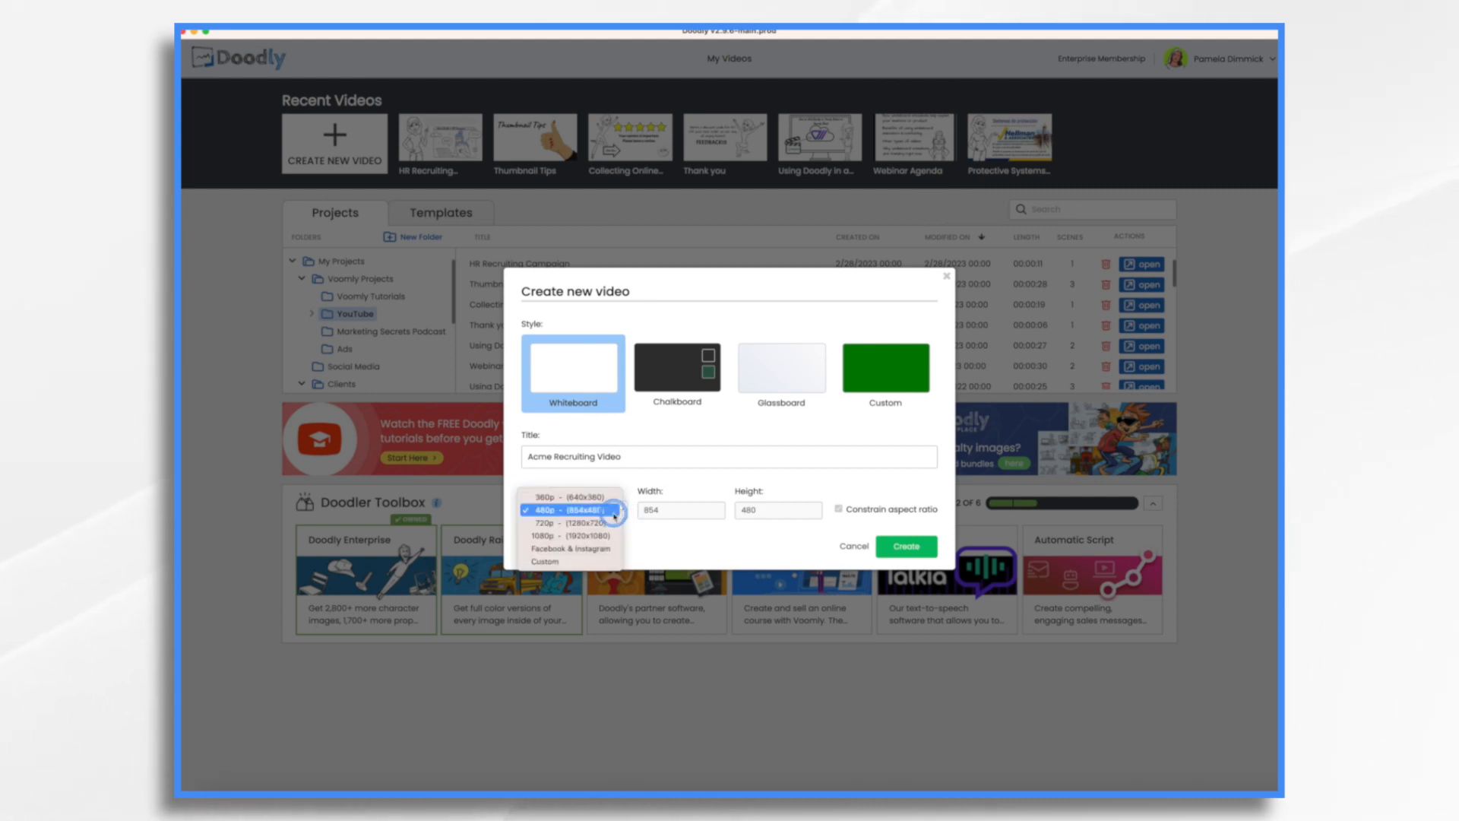
click(589, 548)
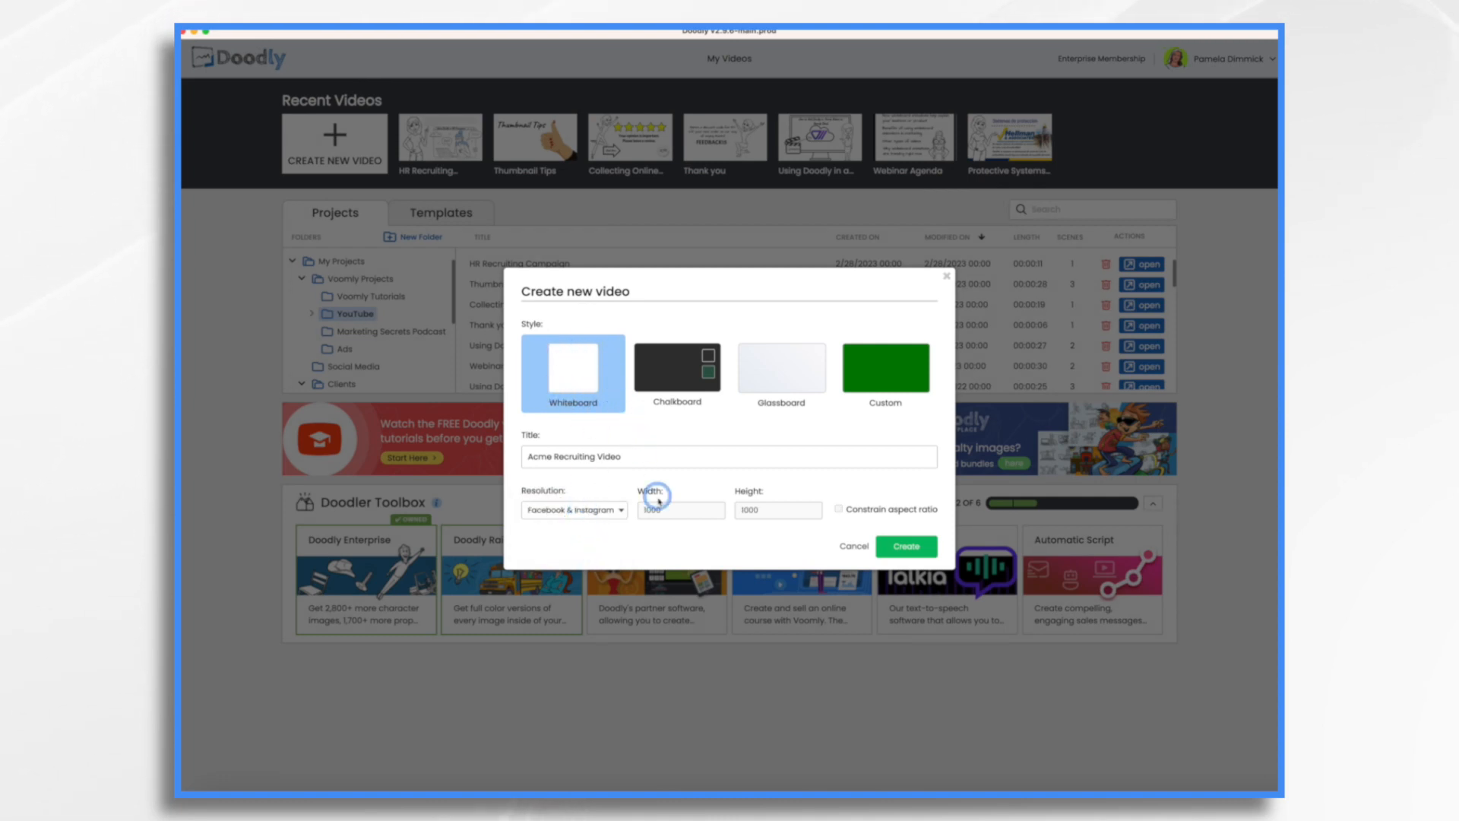
click(906, 546)
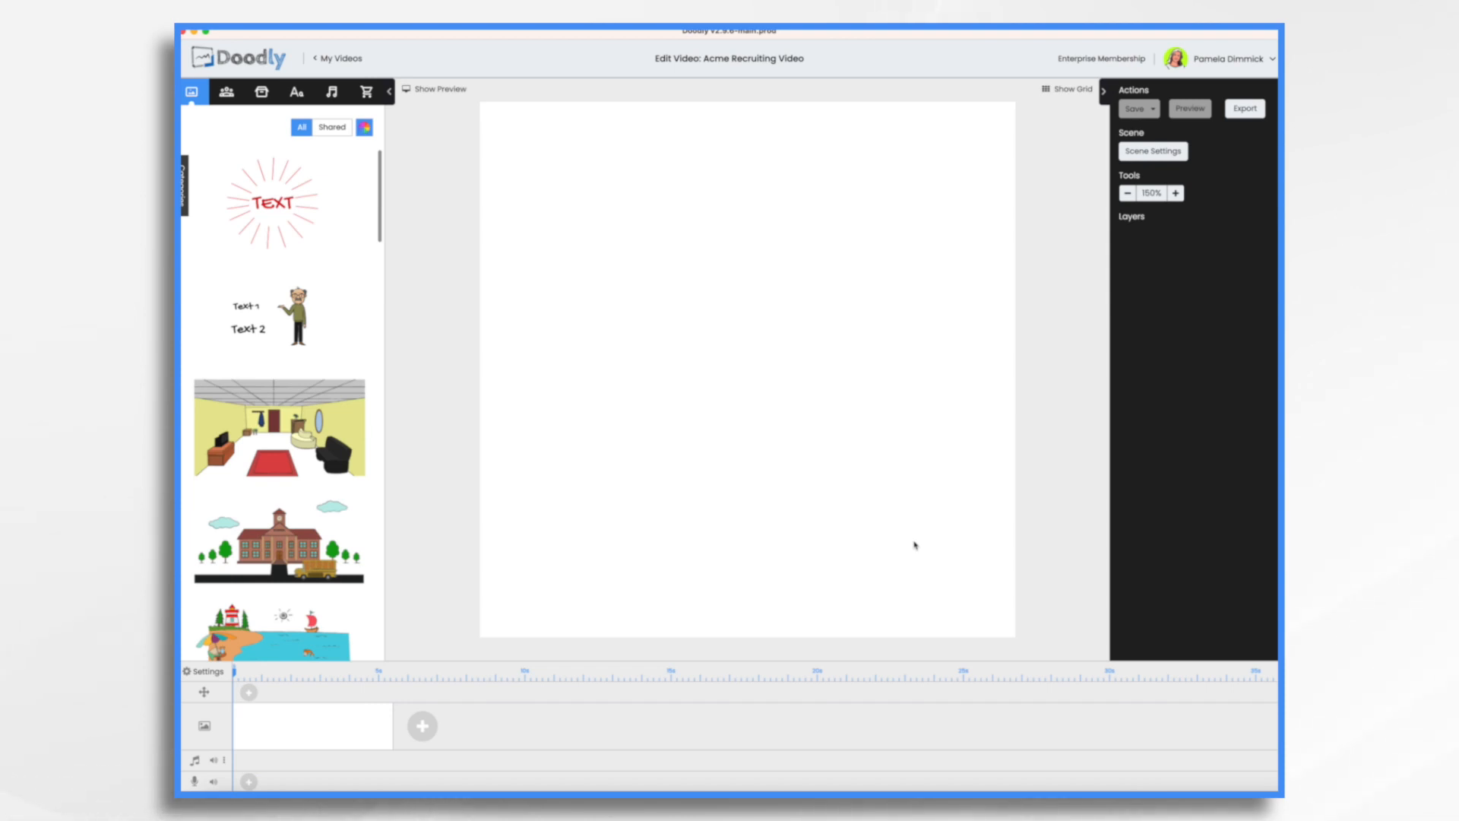
- Add Widgets Careers Audio.mp3 from the Week 9 folder to the sound library, keeping the title Widgets Careers Audio
click(332, 93)
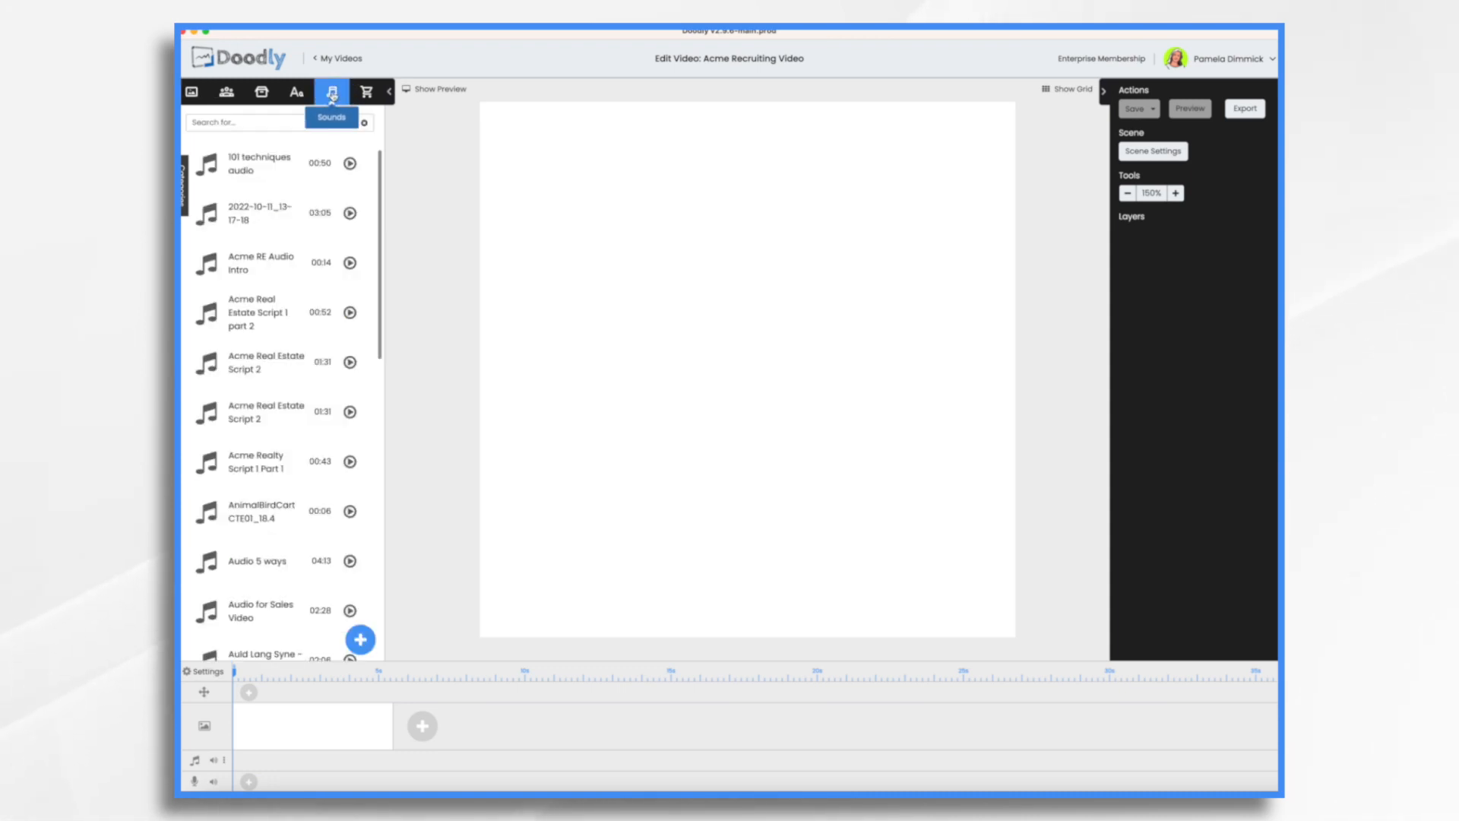
click(361, 640)
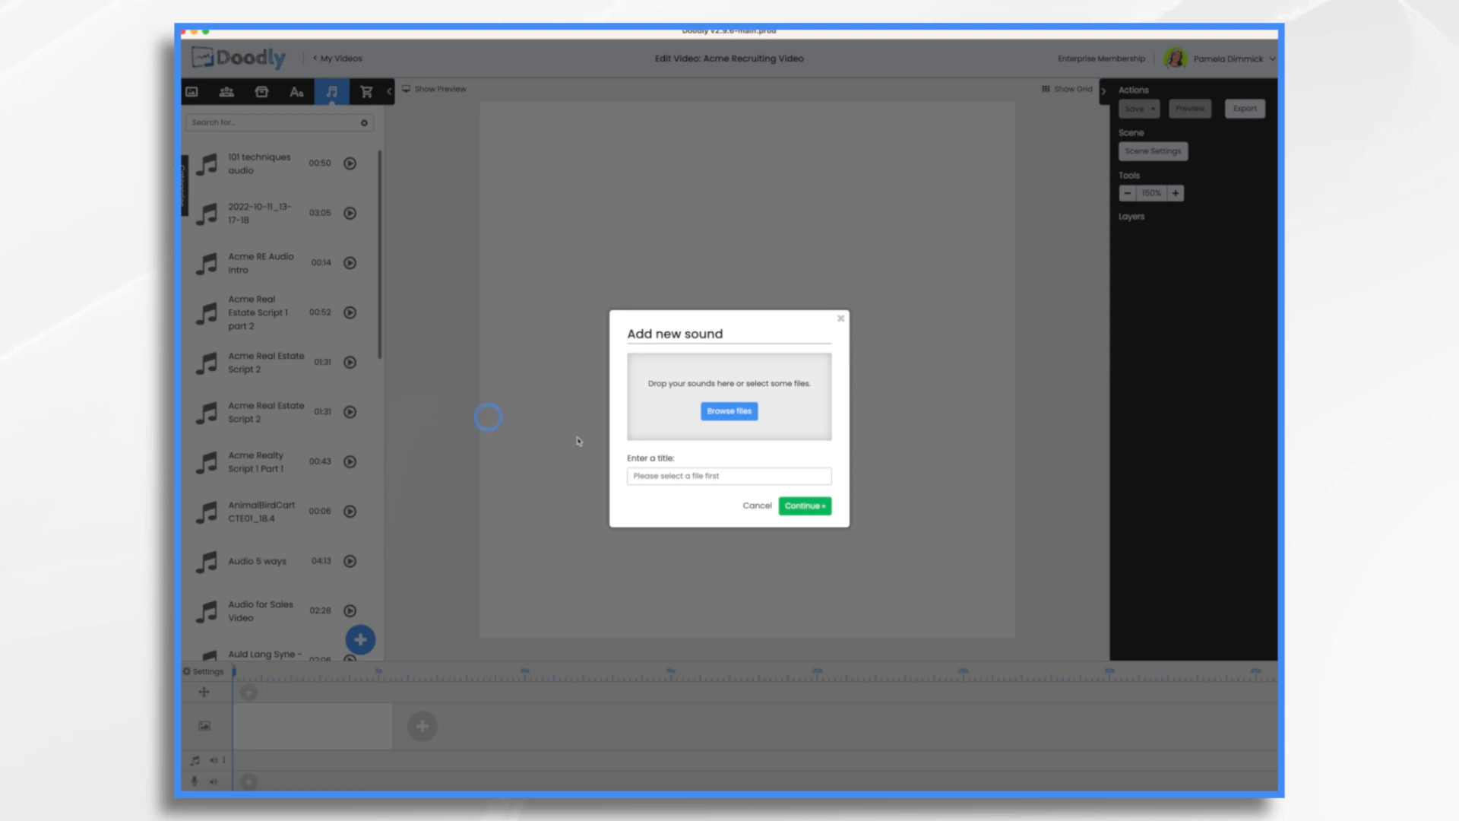
click(737, 412)
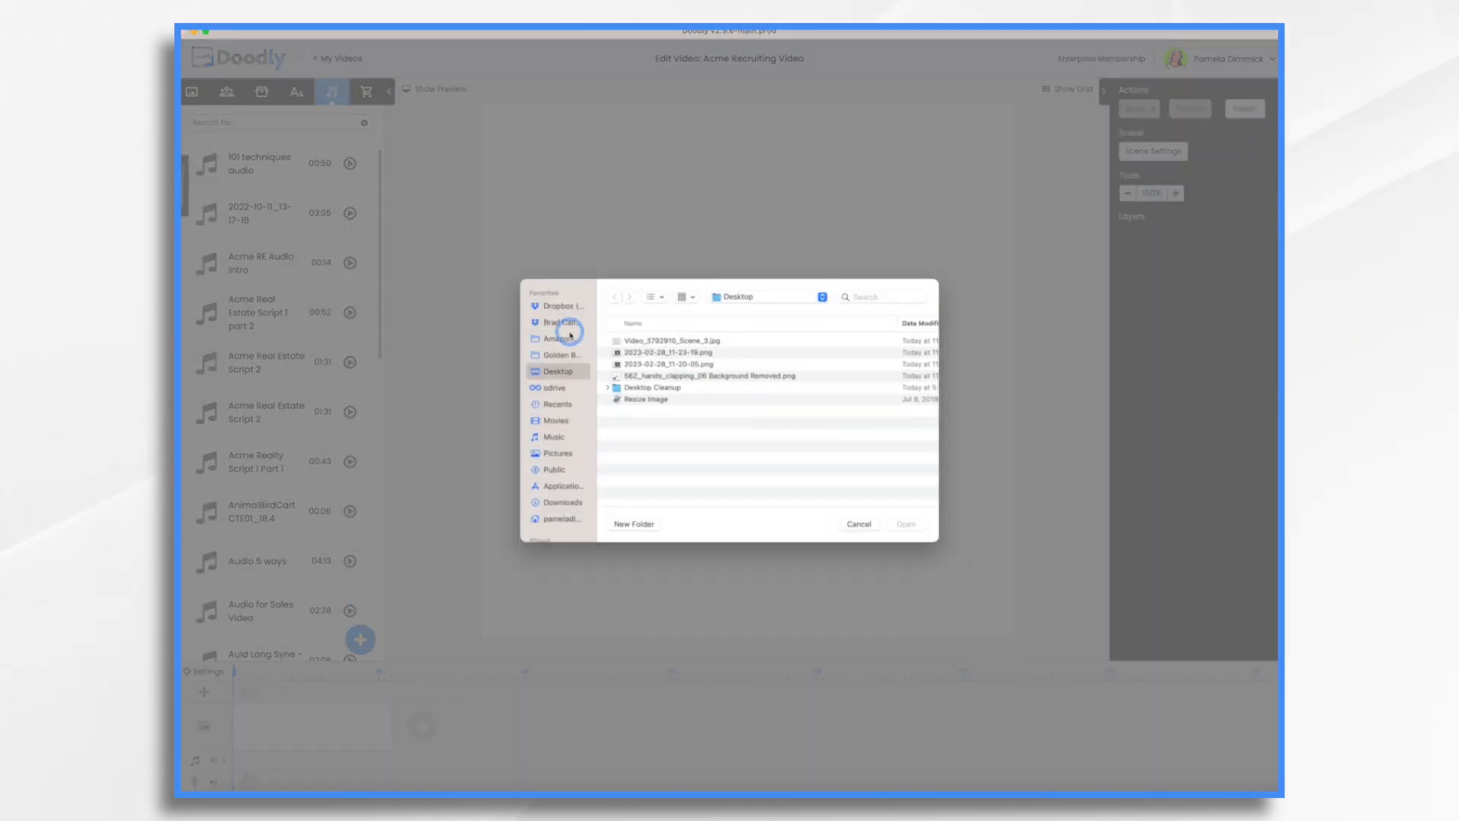
click(684, 471)
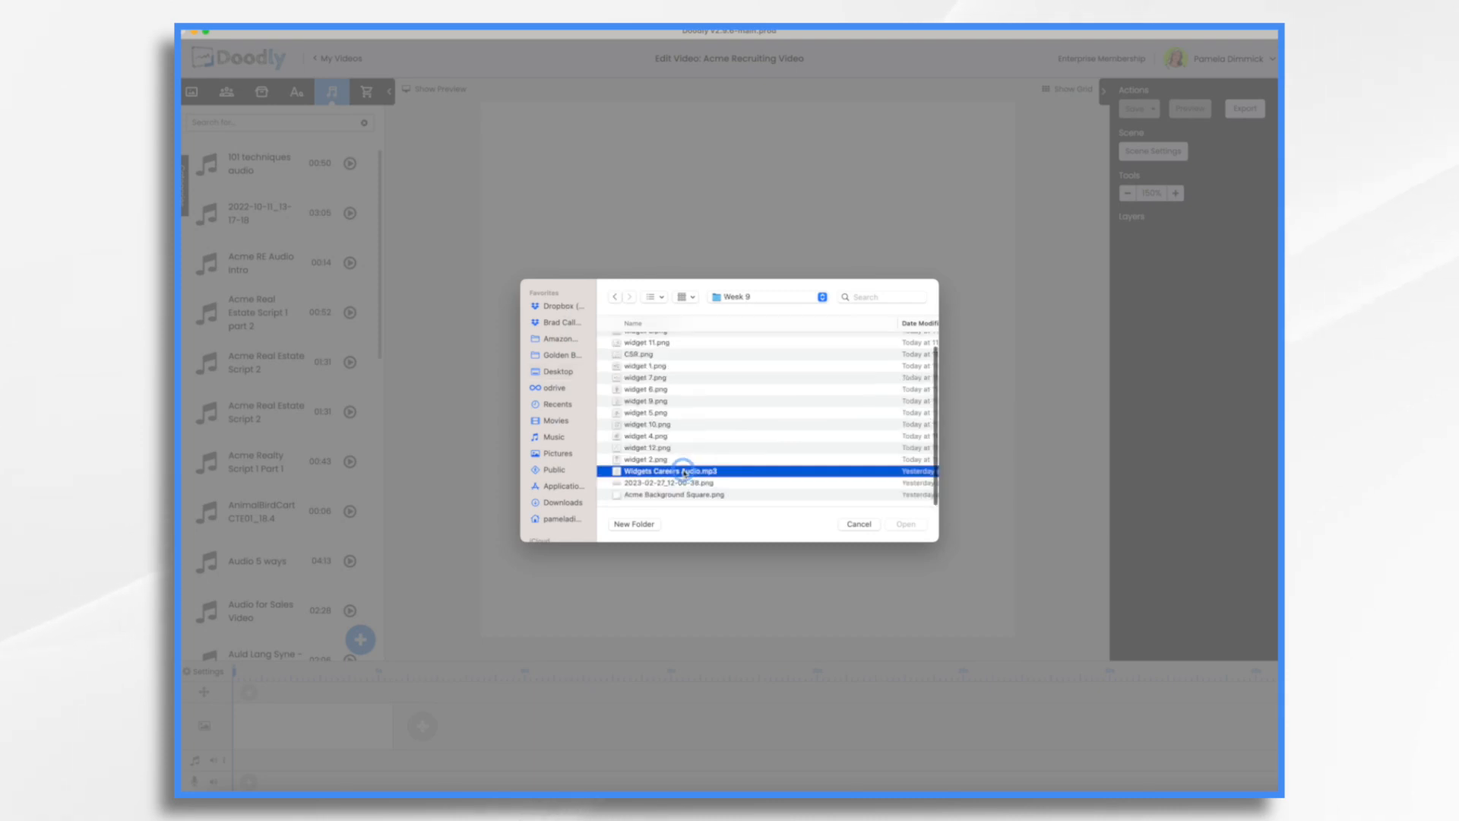
click(907, 524)
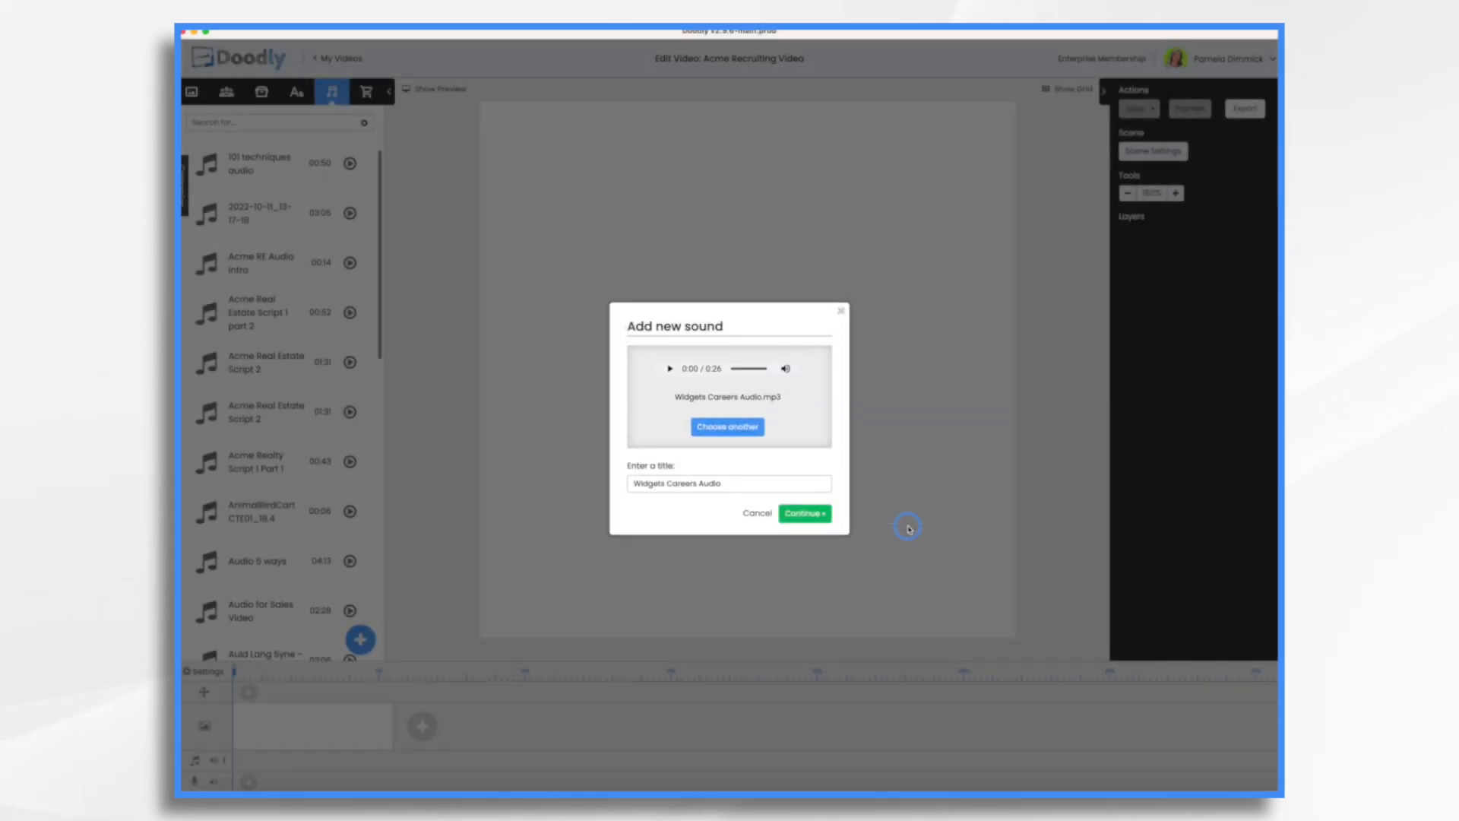
click(812, 514)
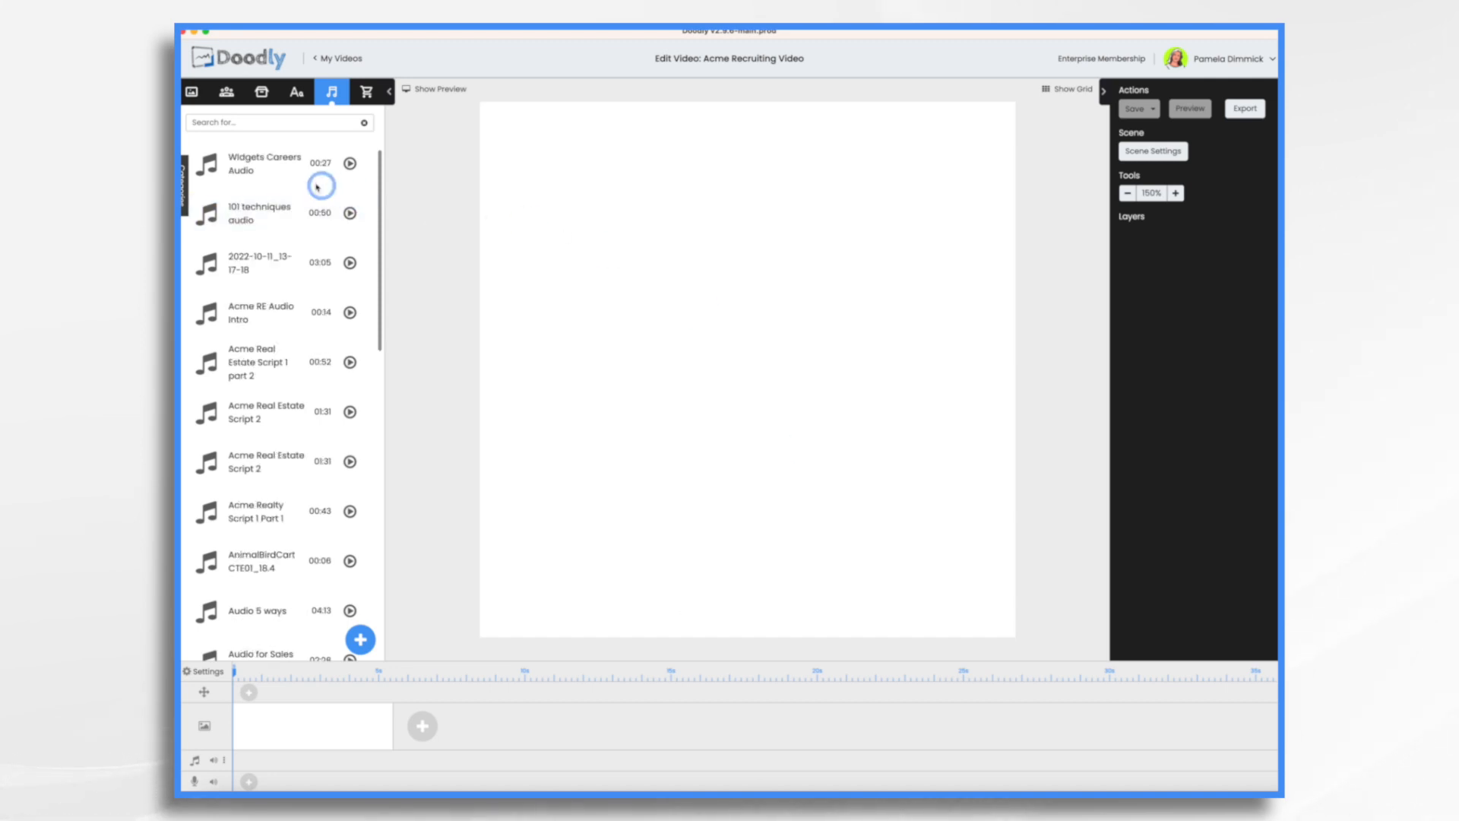
- Place the Widgets Careers Audio sound at the start of the voiceover track and save the project
click(245, 160)
drag(255, 162, 324, 774)
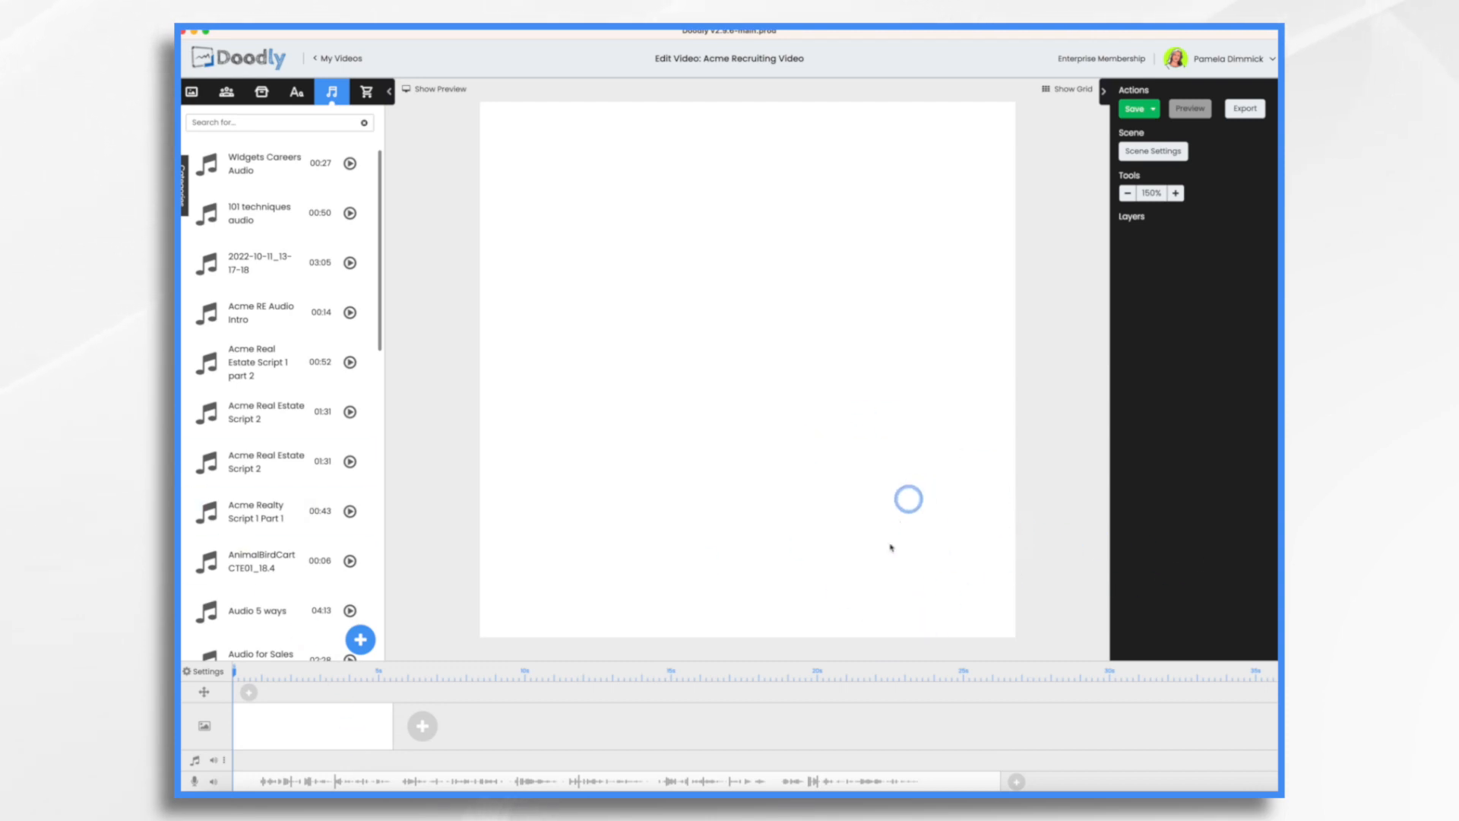
key(super+s)
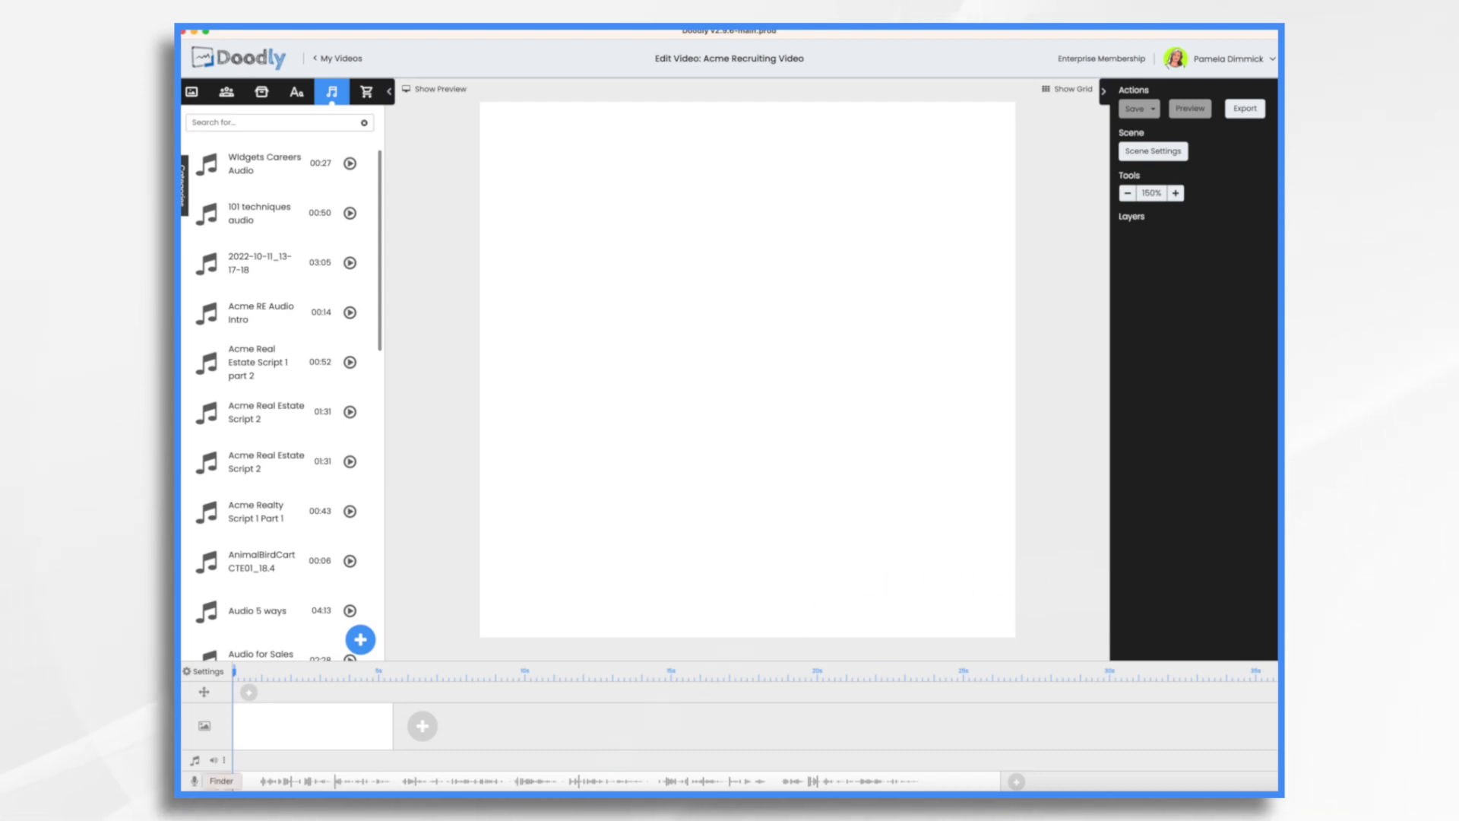
- Switch to Finder, view Acme Background Square.png from the Week 9 folder, and return to the Doodly project
click(221, 794)
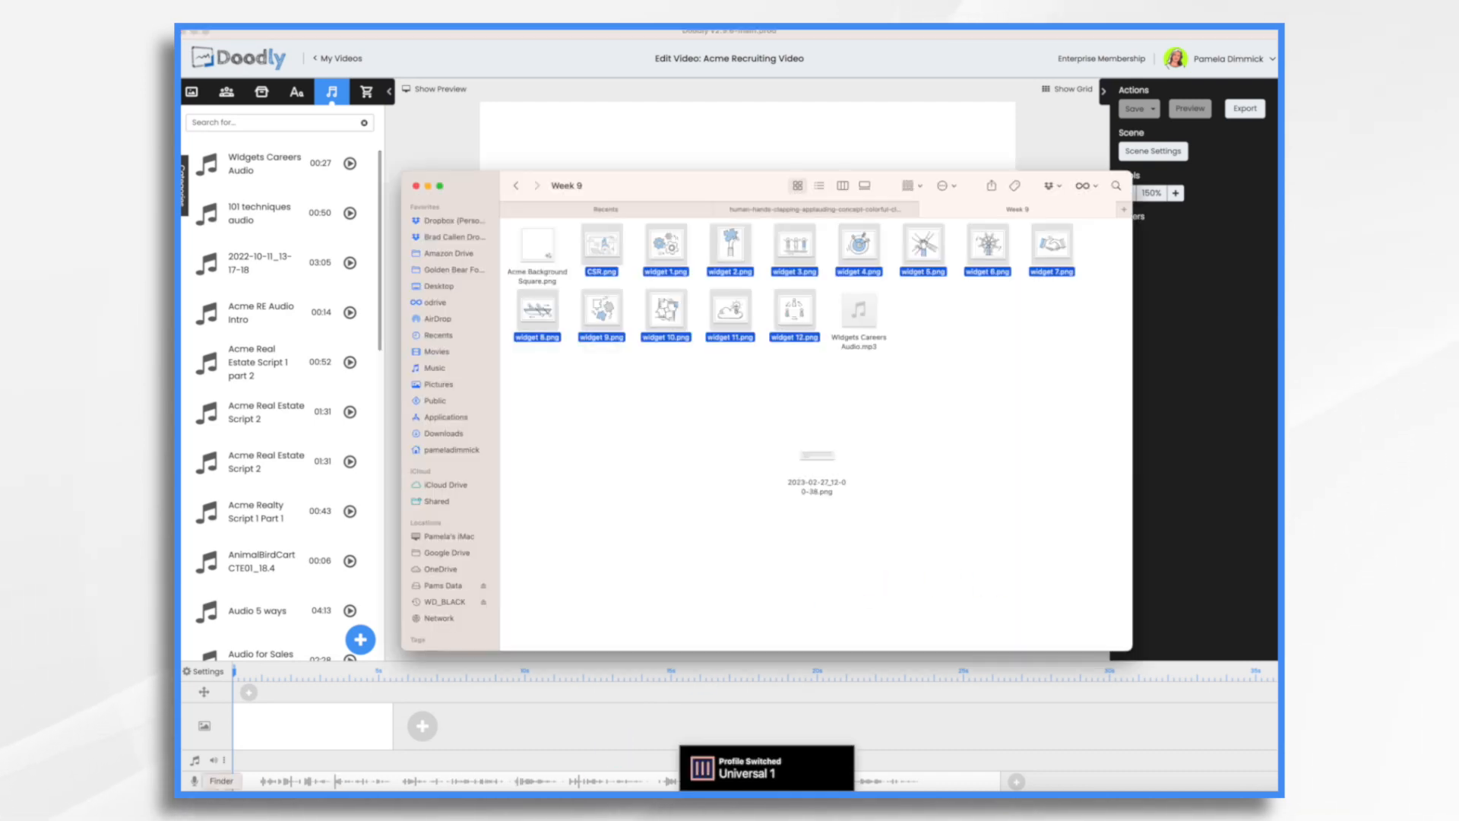
click(535, 243)
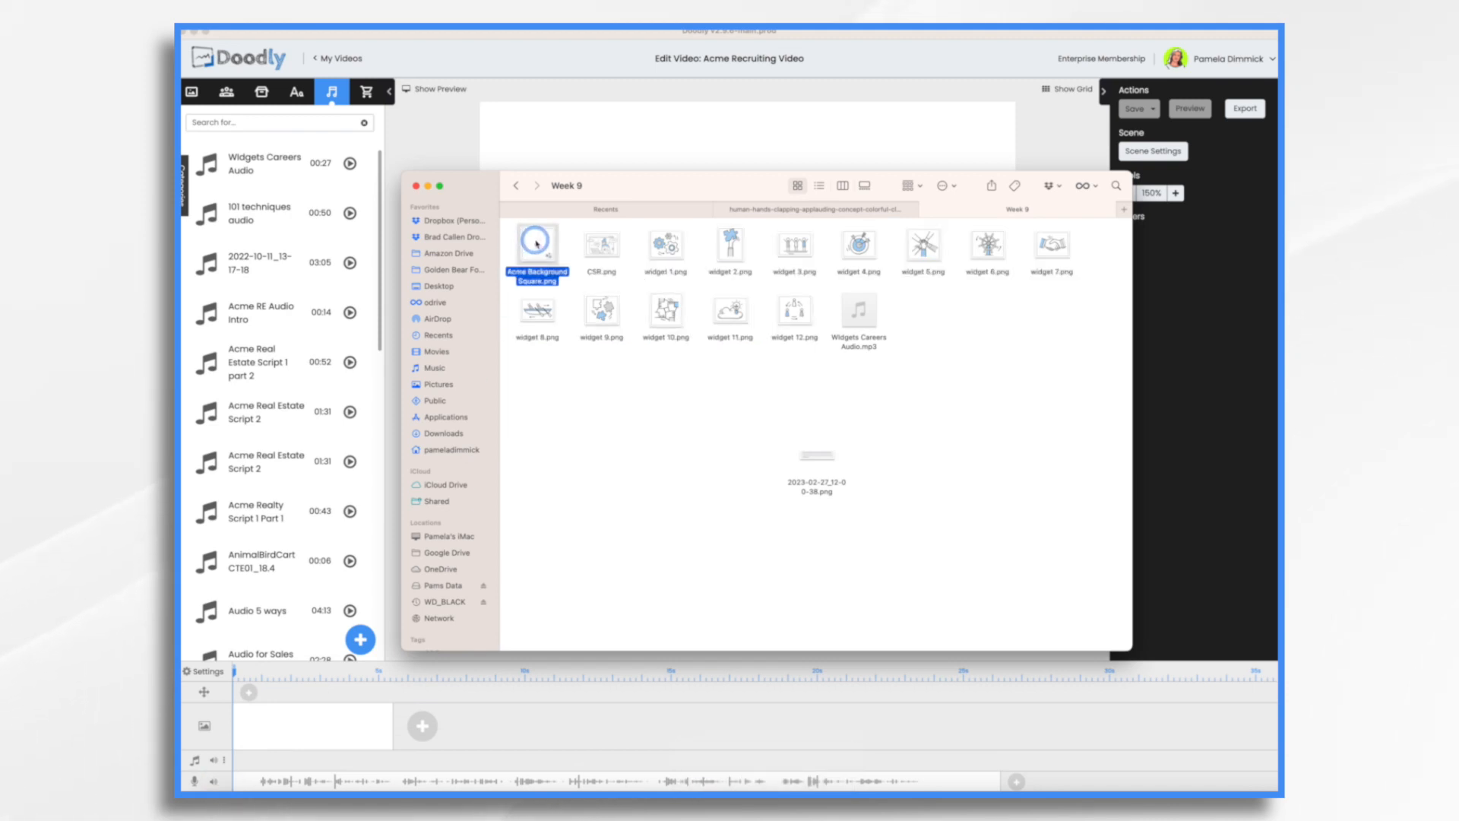
double_click(536, 243)
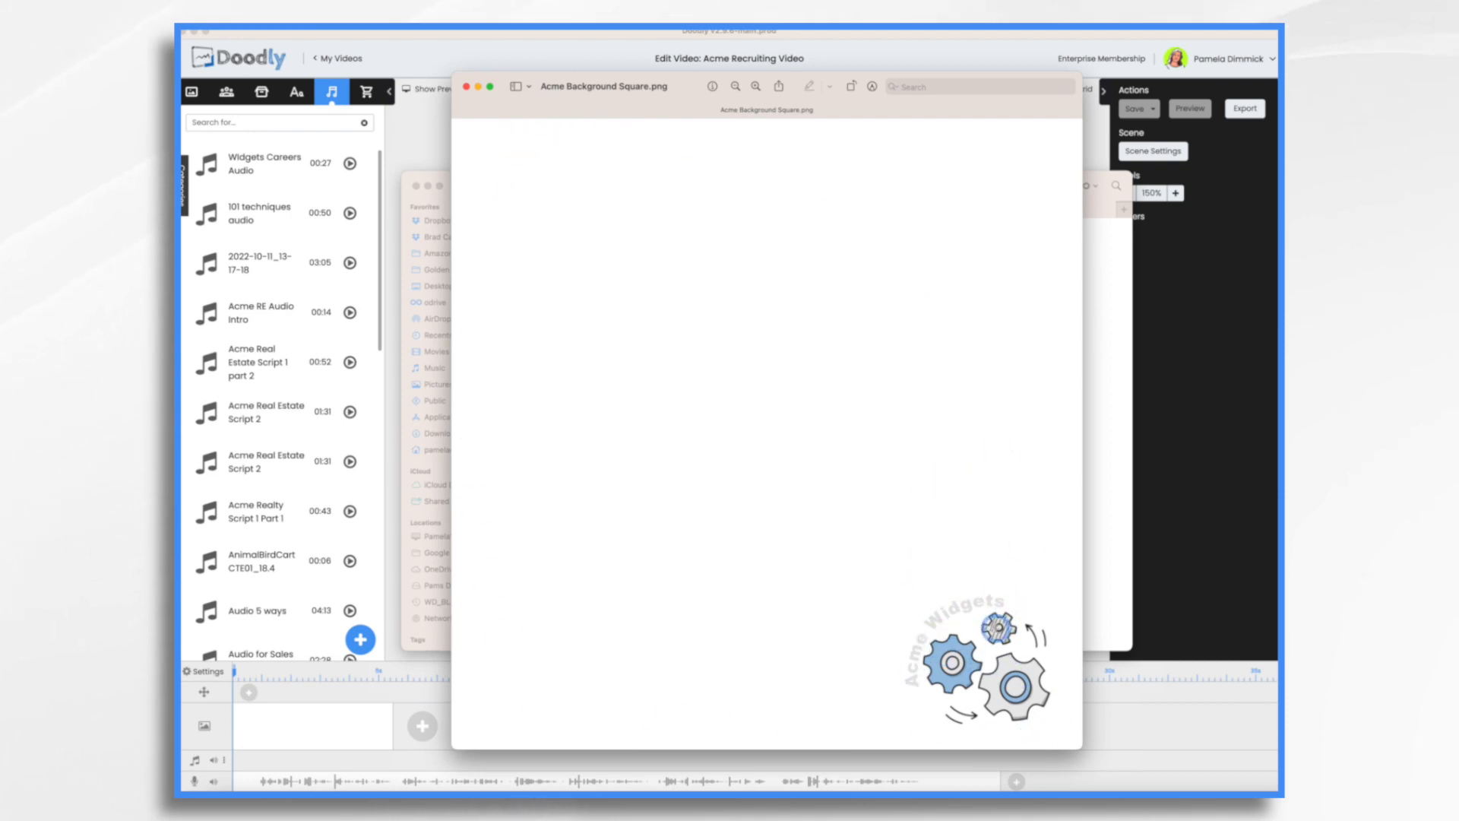
click(466, 87)
click(539, 104)
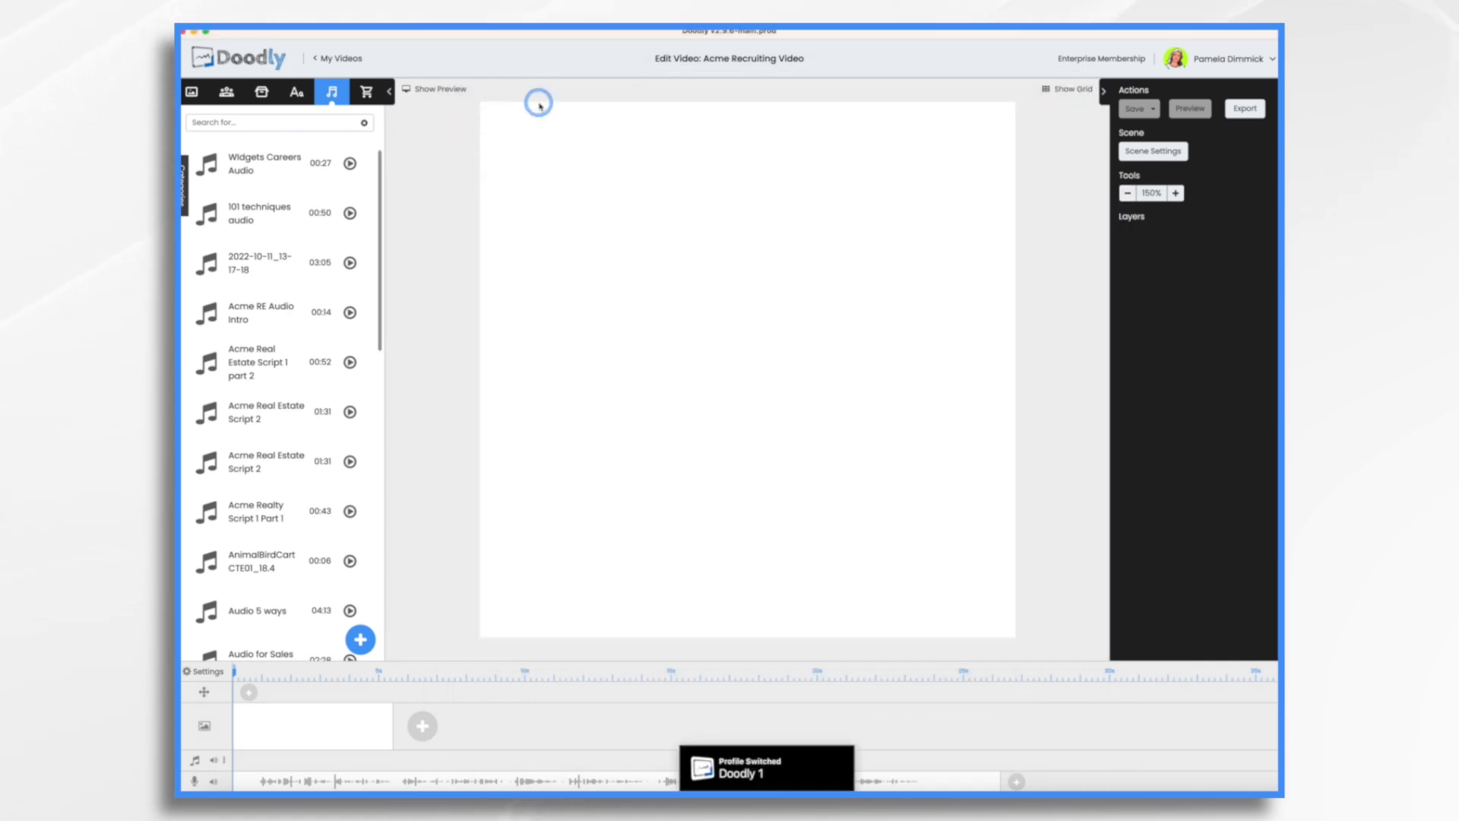
- In the video settings, use Acme Background Square.png as the custom background image, with the crop area covering the whole image
click(205, 671)
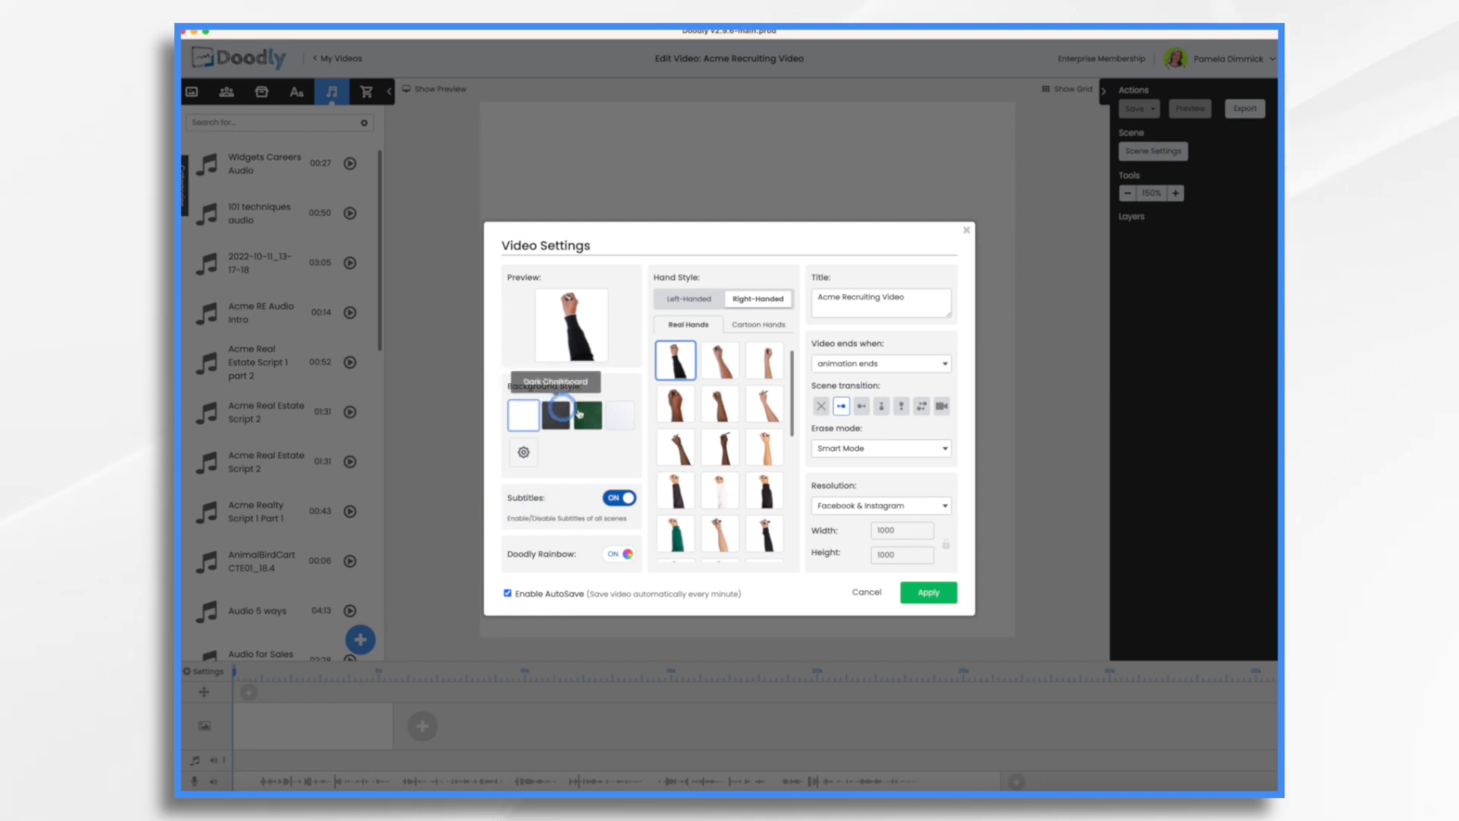
click(525, 454)
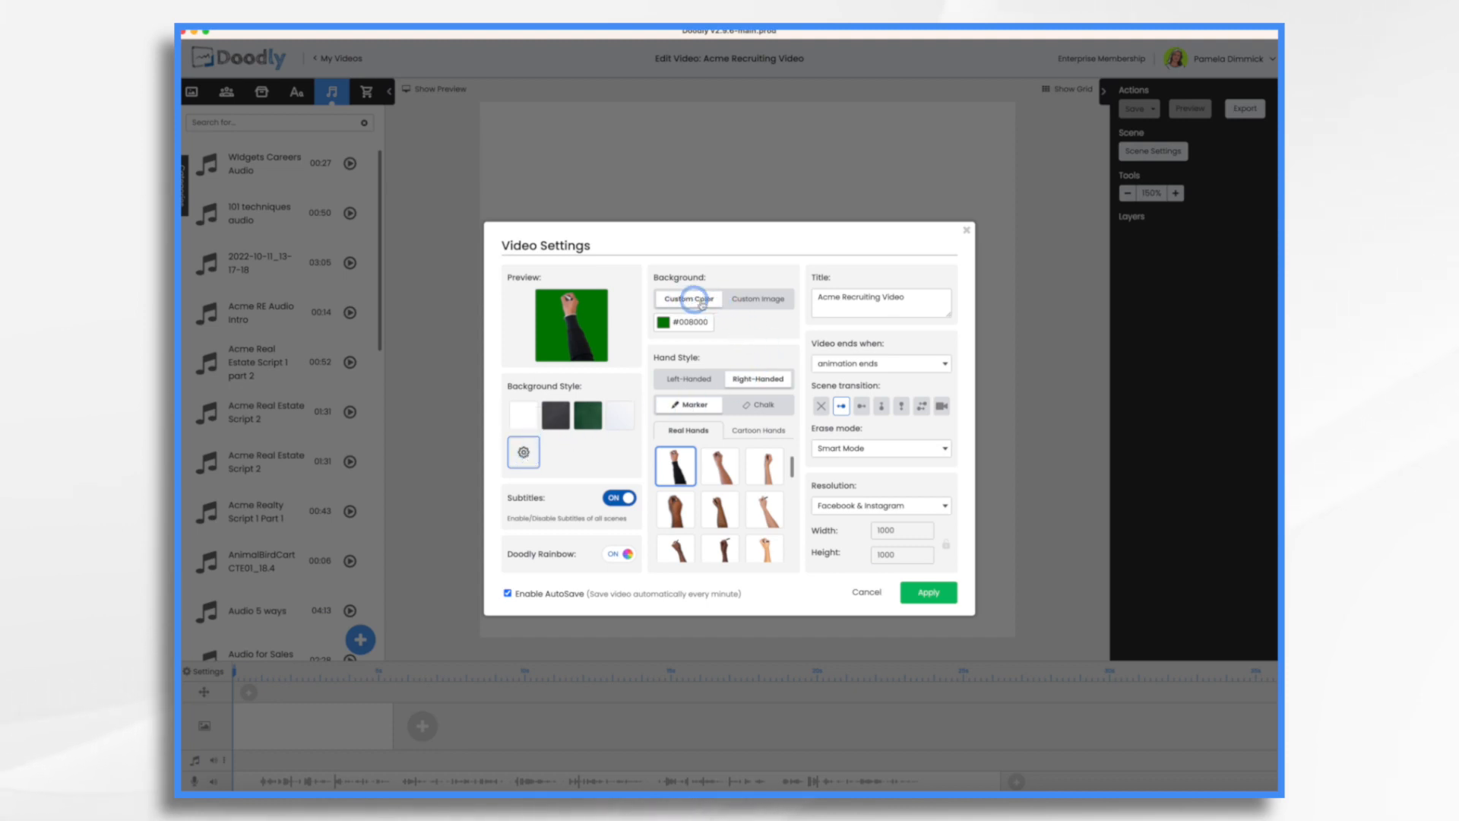
click(765, 304)
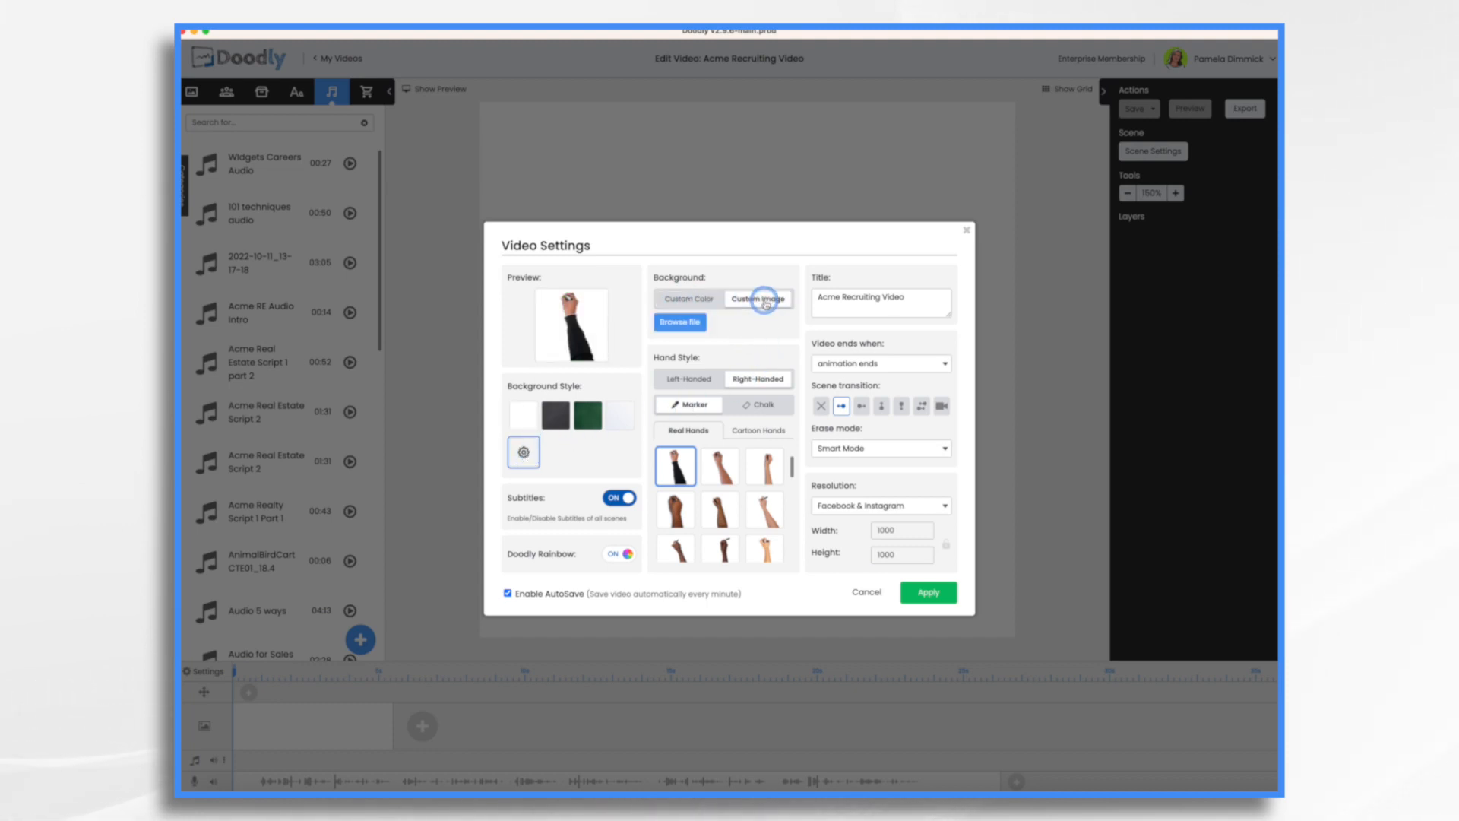
click(704, 321)
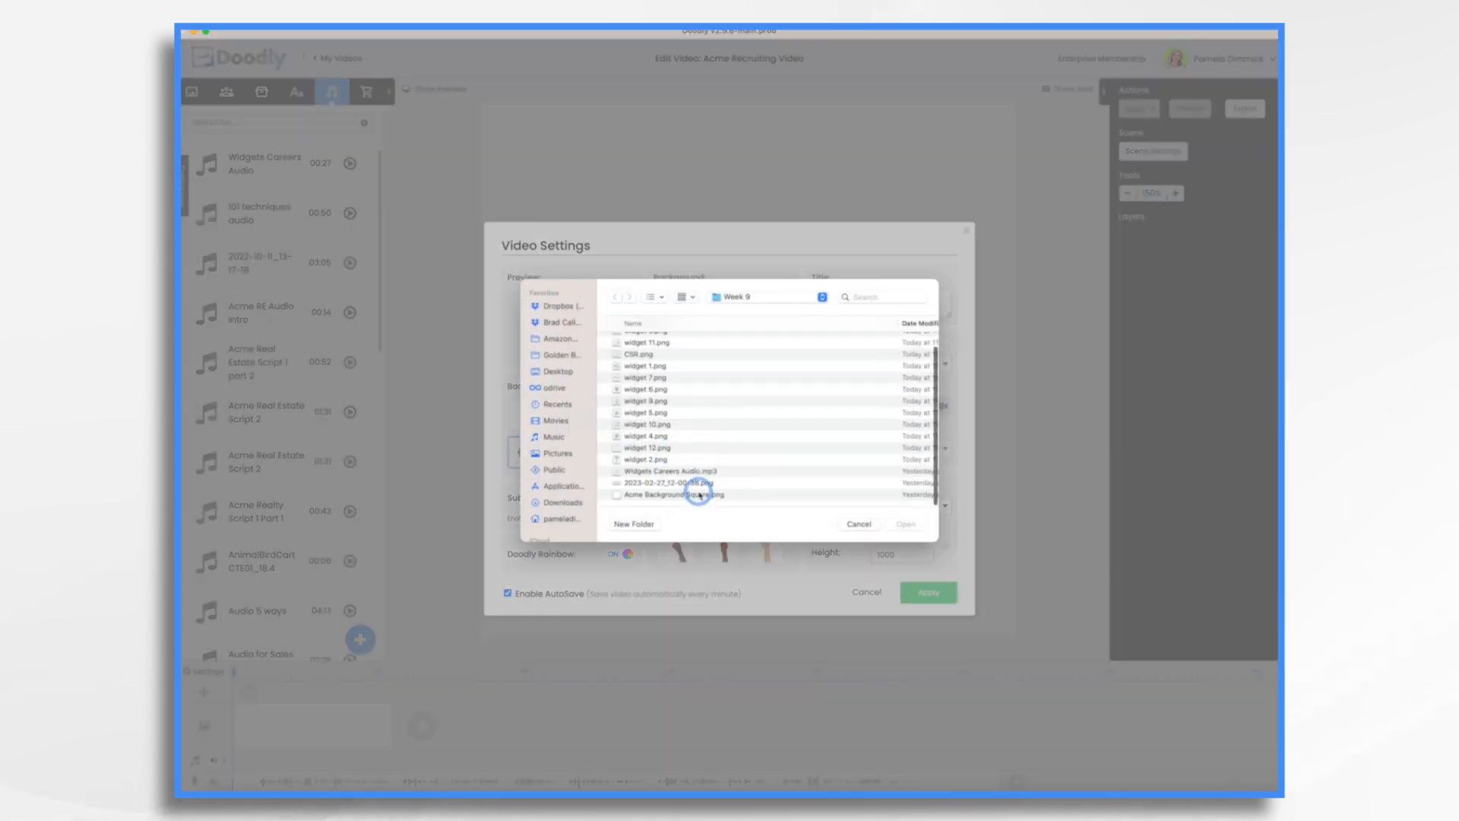
click(700, 494)
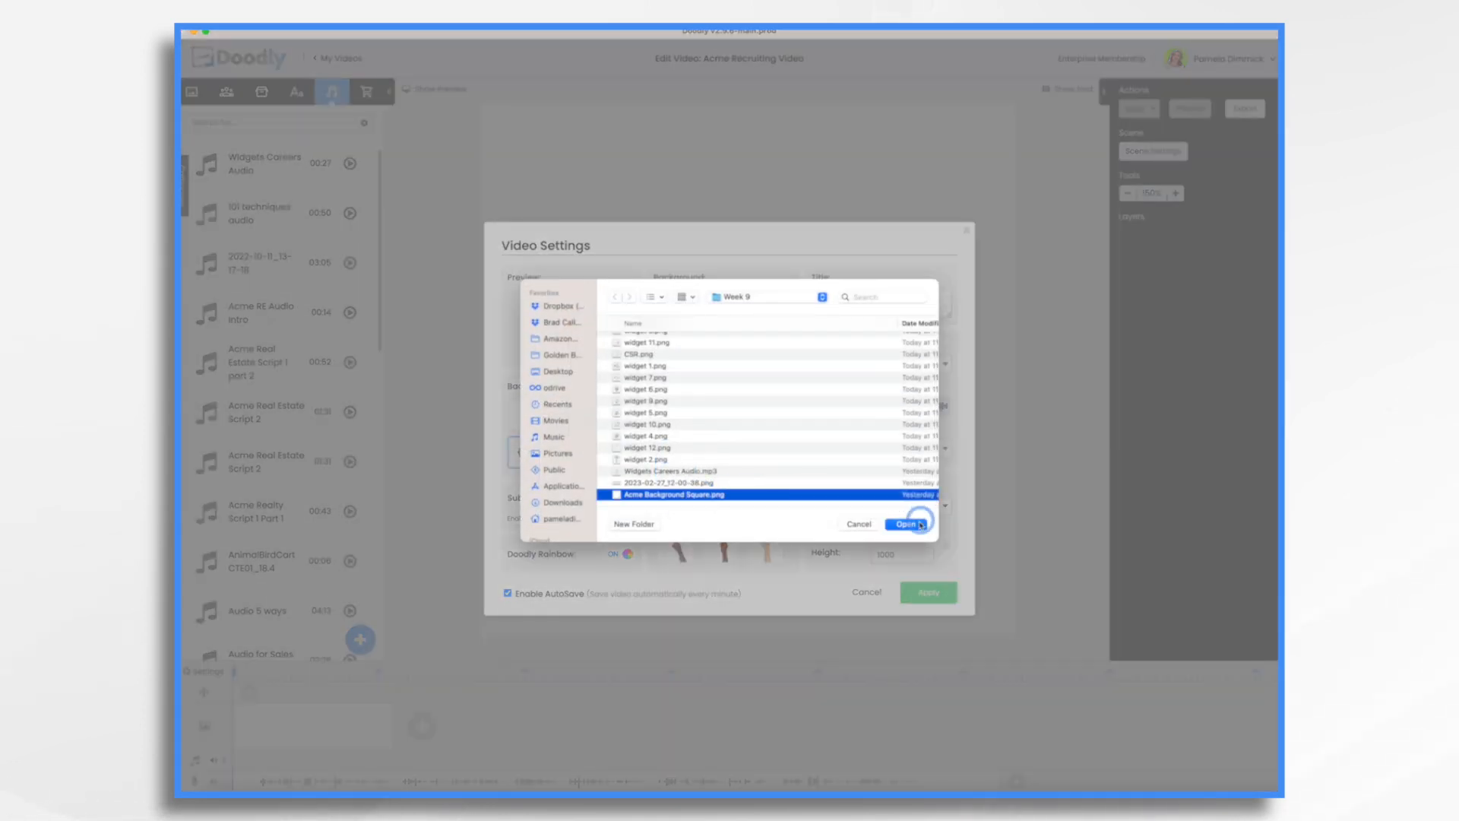
click(908, 525)
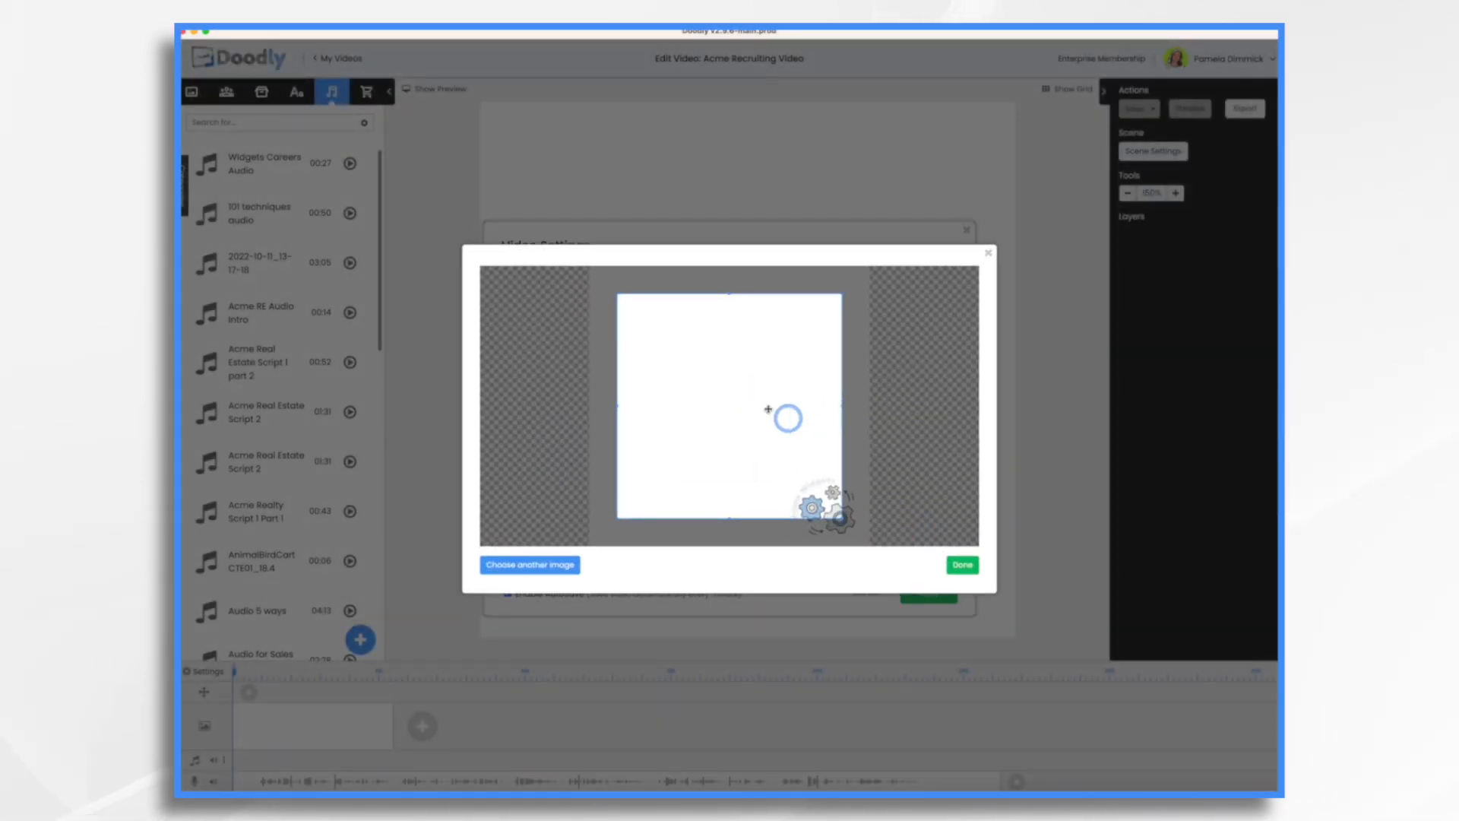
drag(741, 401, 713, 371)
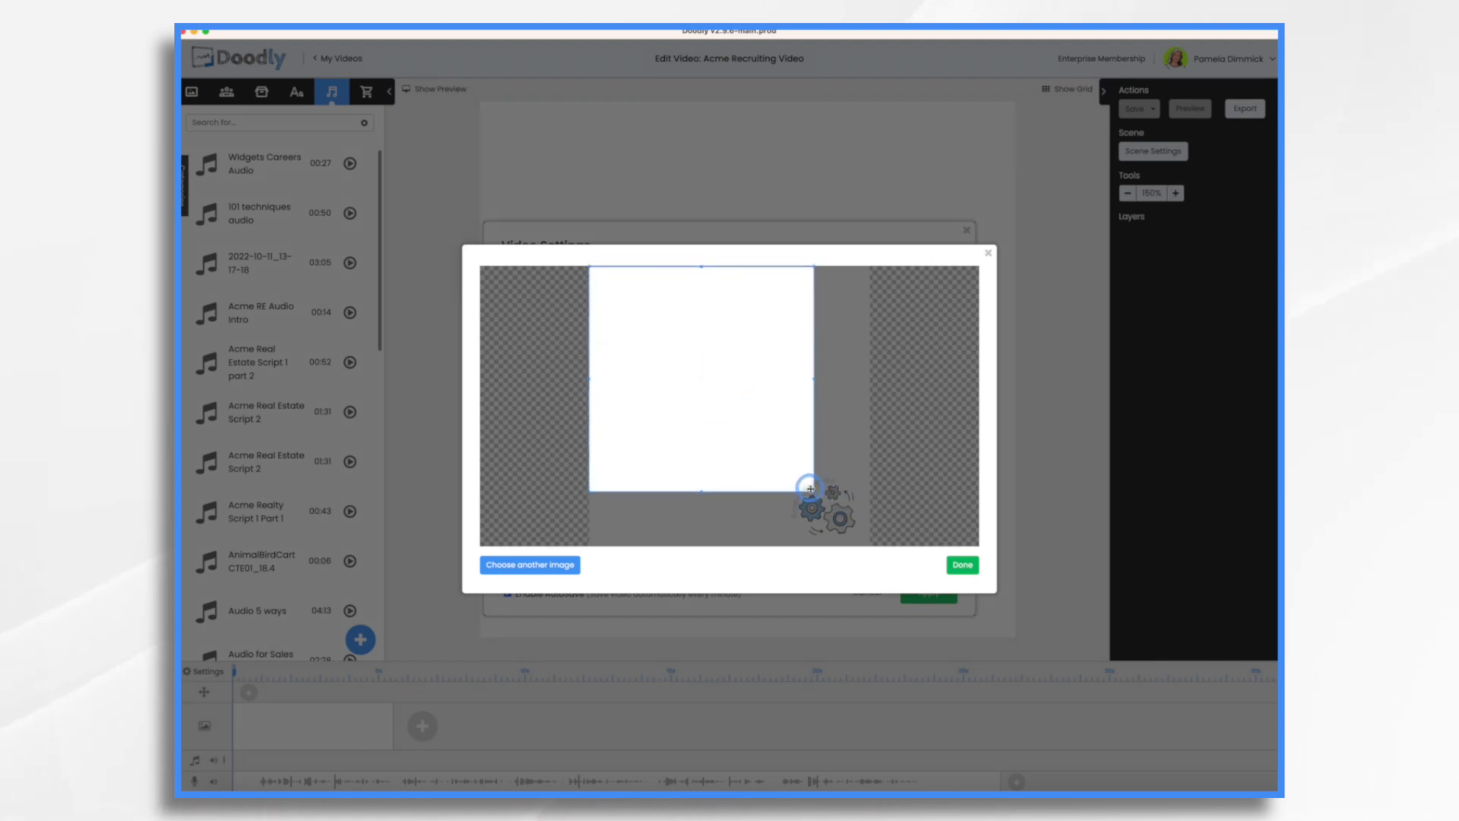
drag(811, 490, 871, 536)
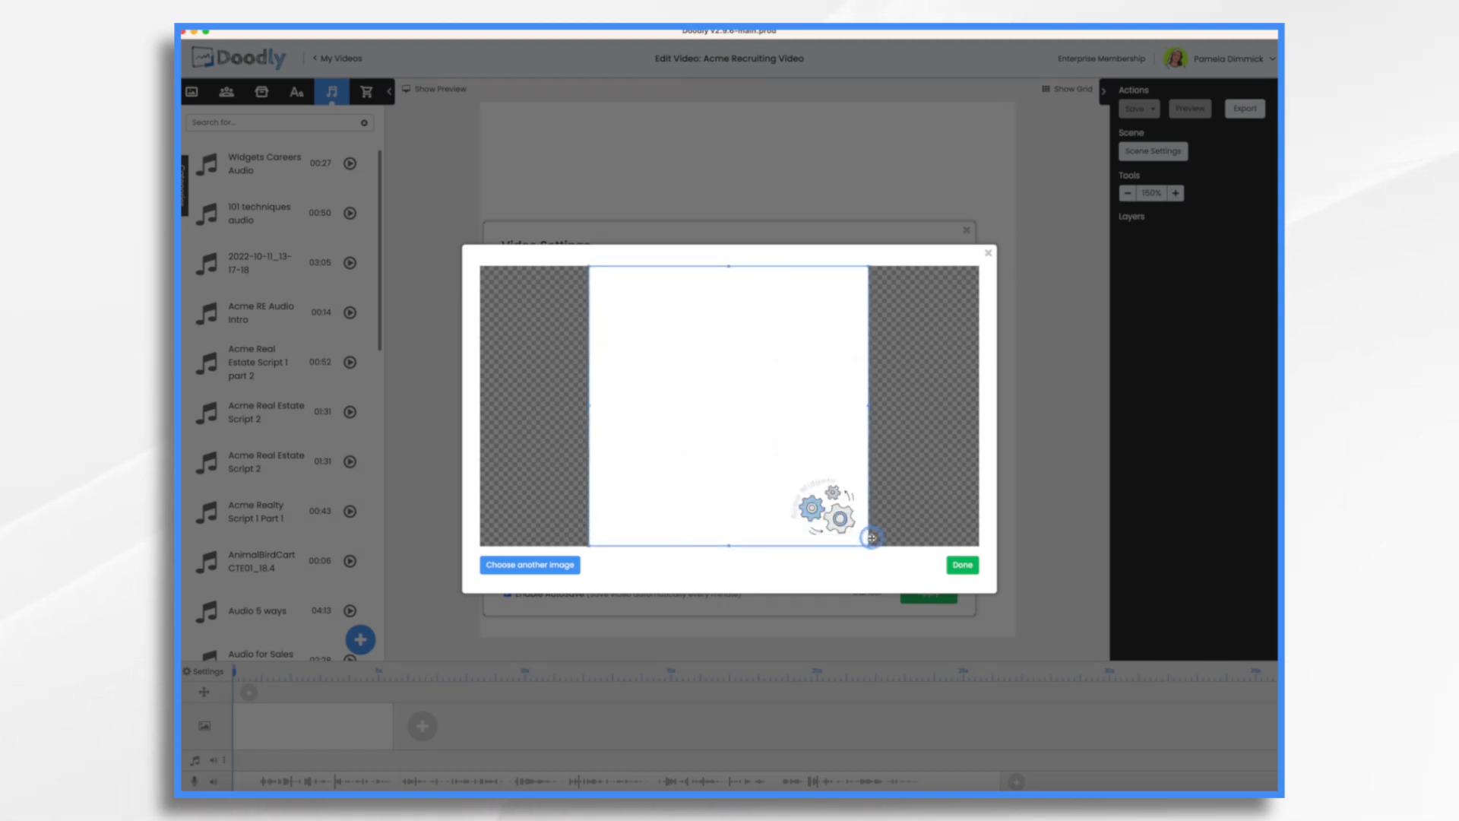
click(962, 566)
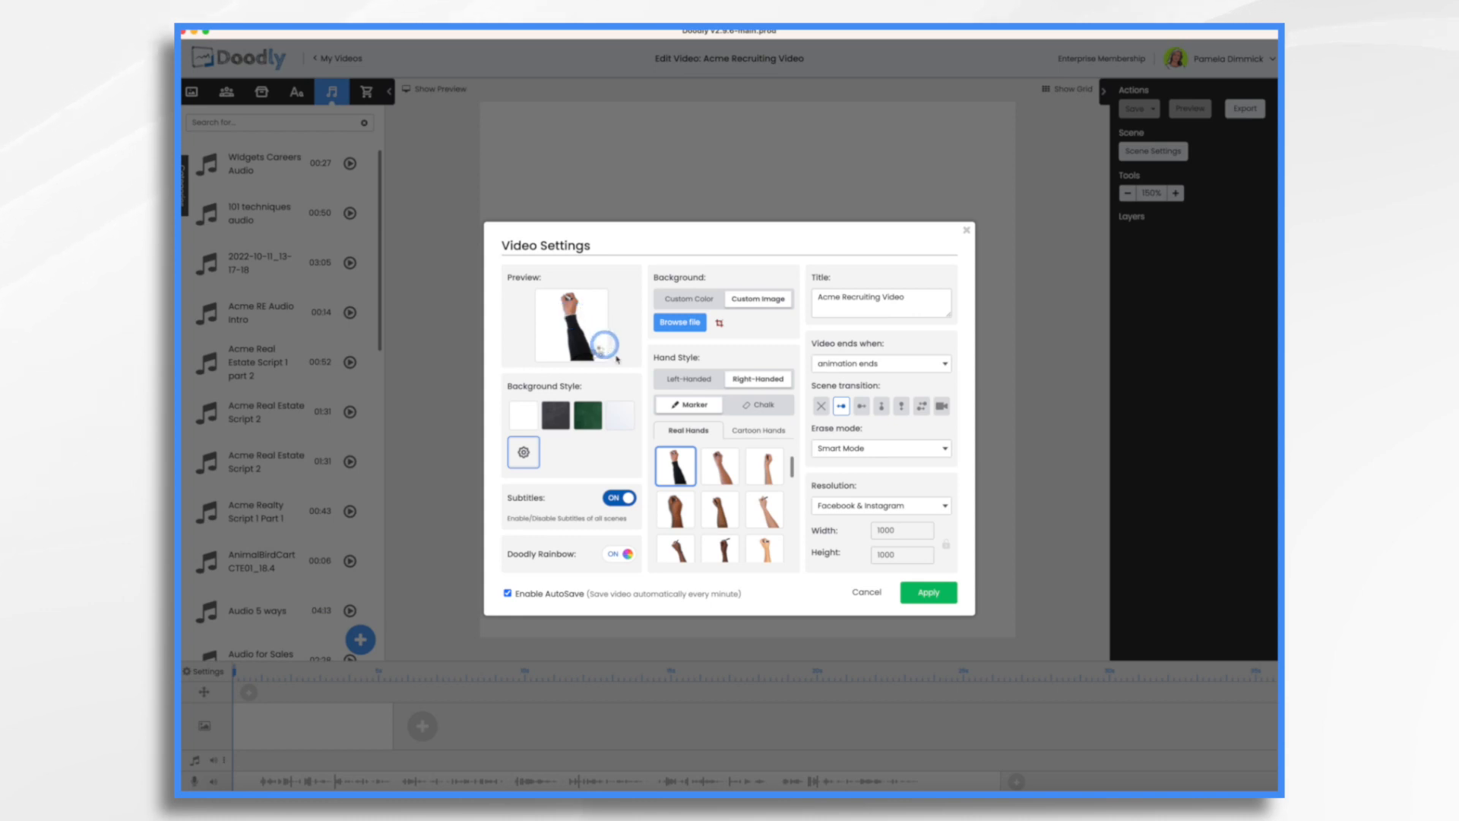
- Choose the bare-armed real hand between the green-sleeved and black-sleeved ones, and apply the video settings
scroll(744, 525, down, 3)
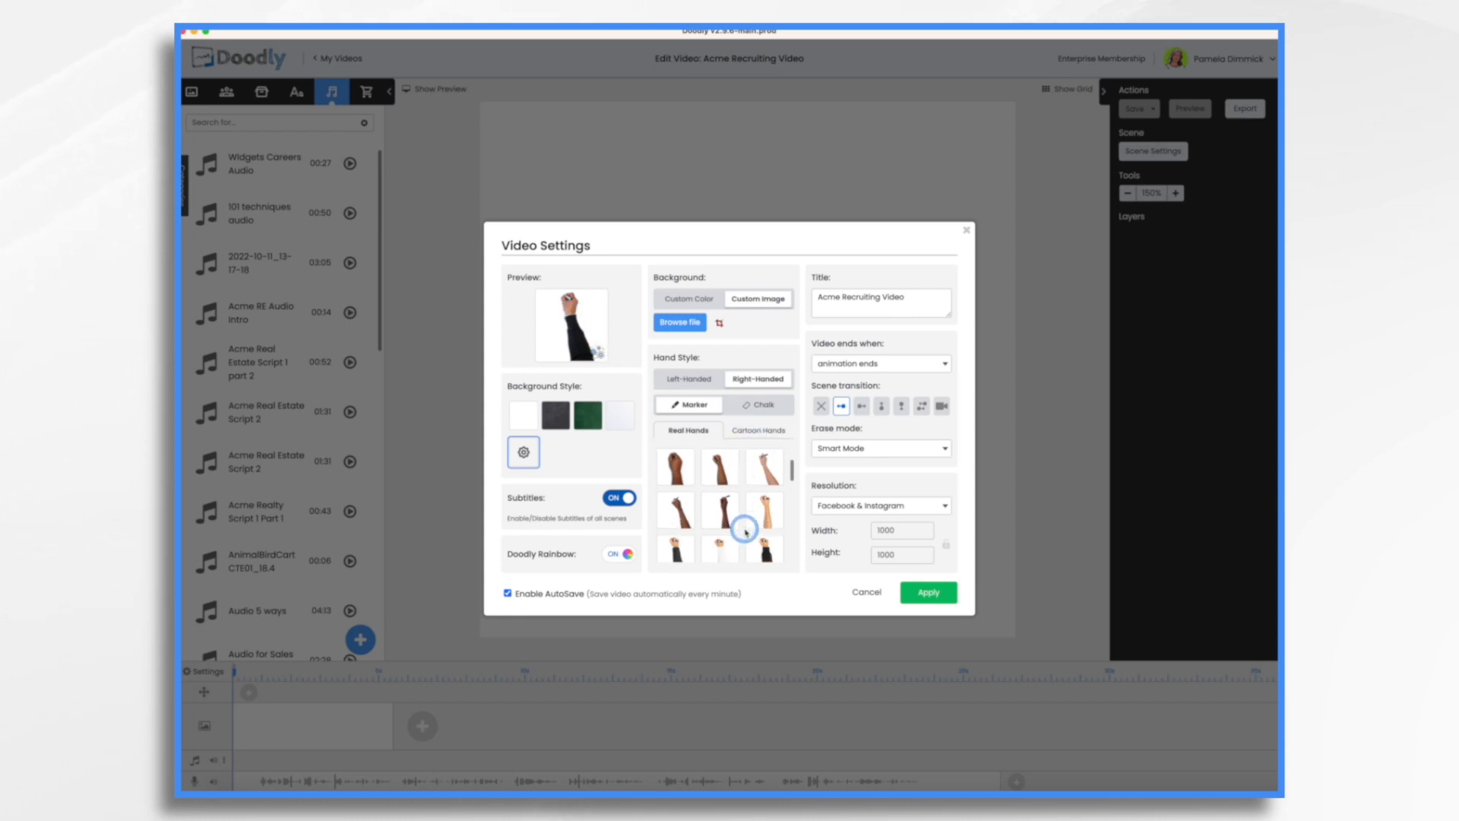
scroll(745, 528, up, 1)
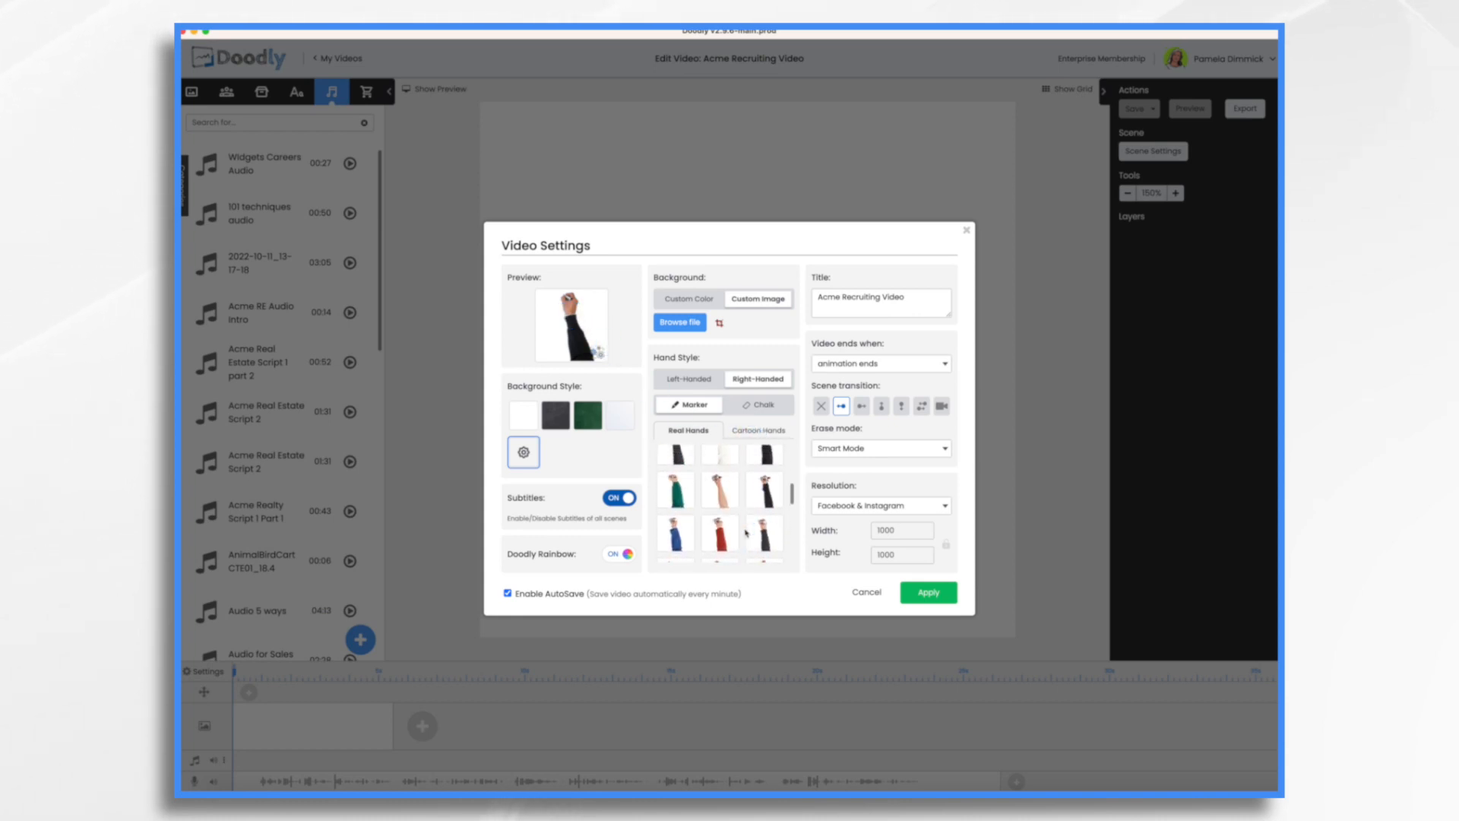
click(723, 488)
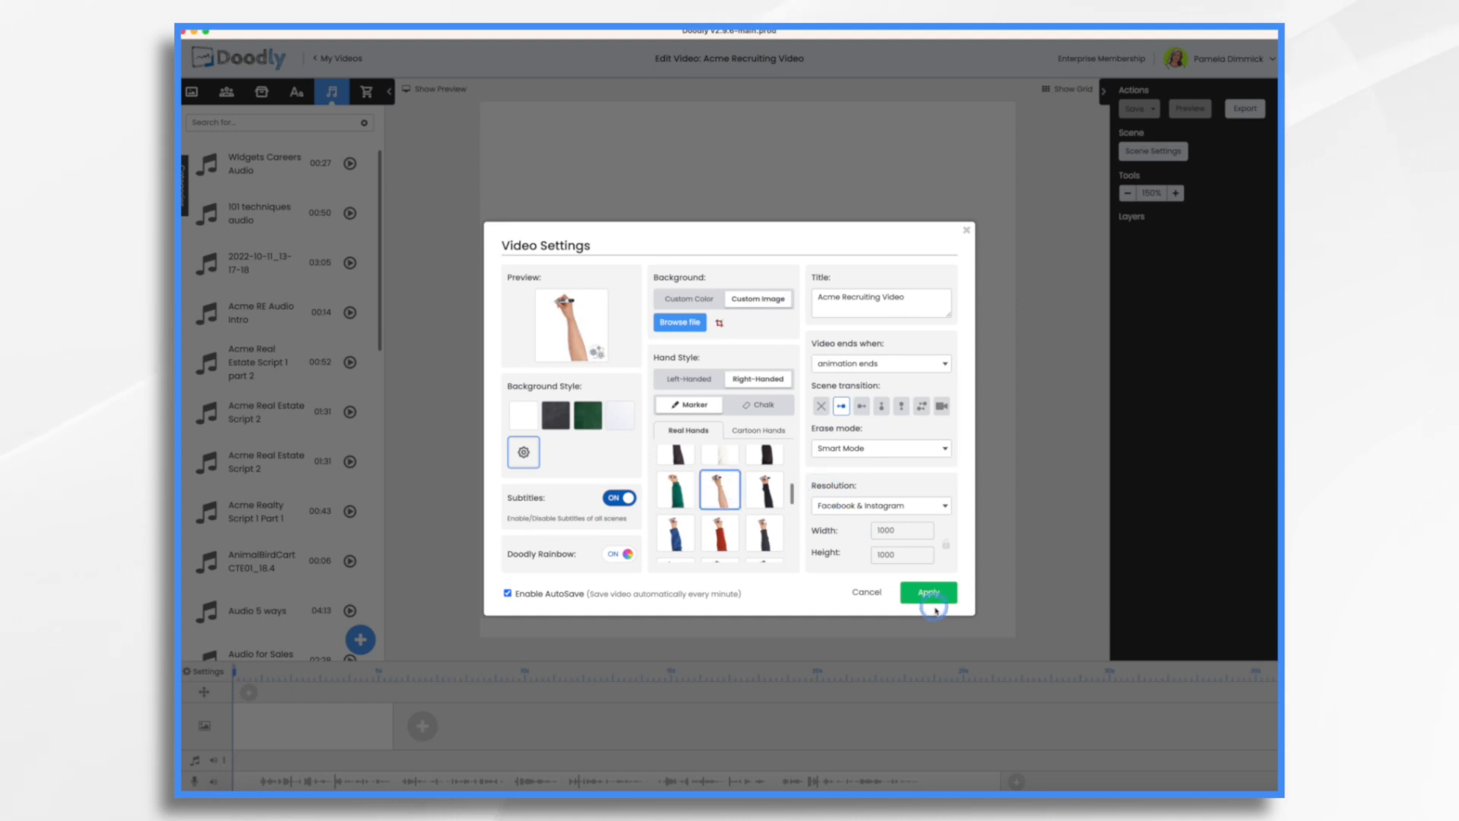
click(931, 595)
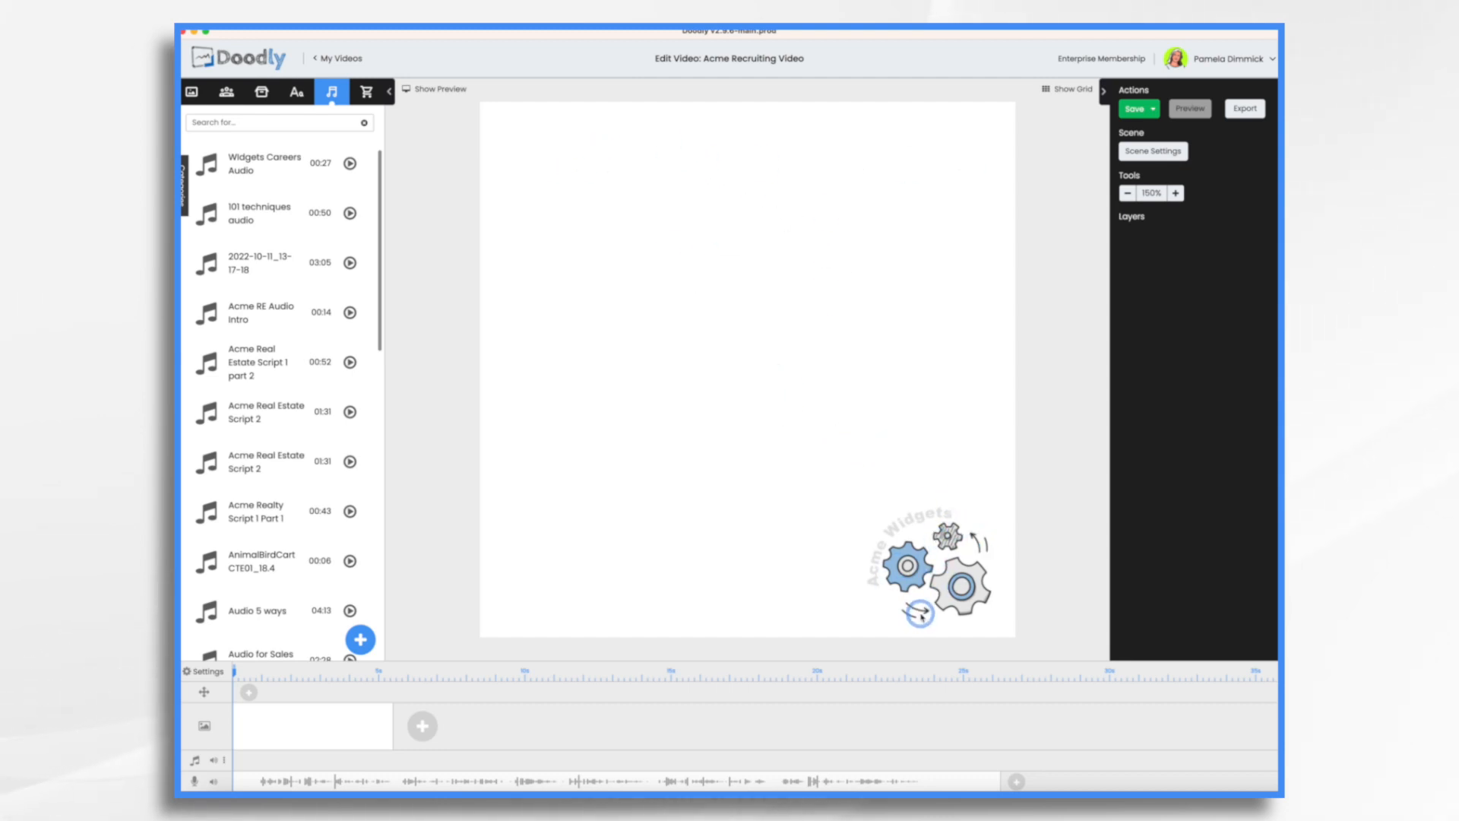
- Add two more scenes to the timeline, and enlarge the script image across the upper part of the first scene
click(428, 727)
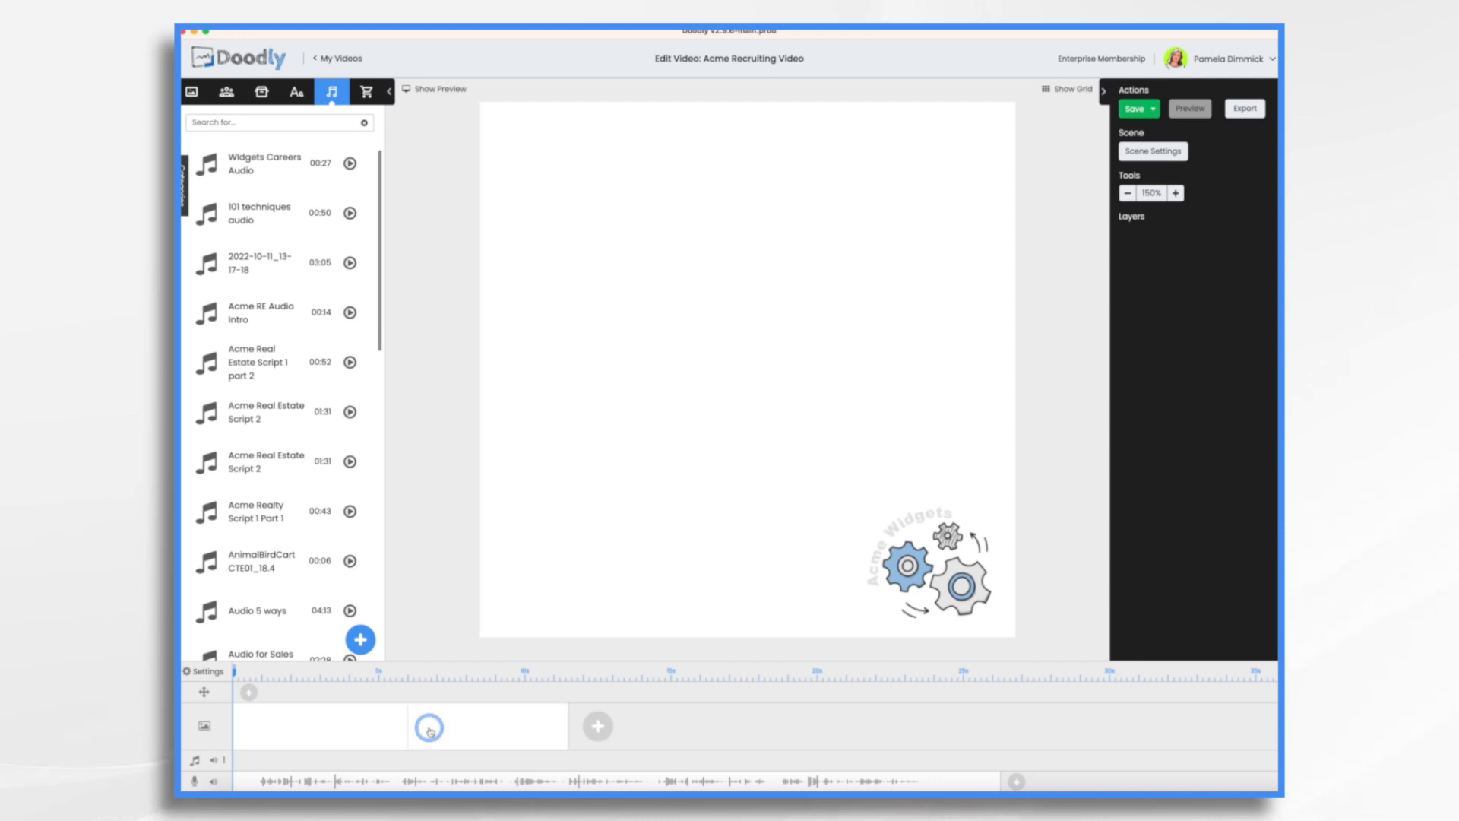
click(598, 727)
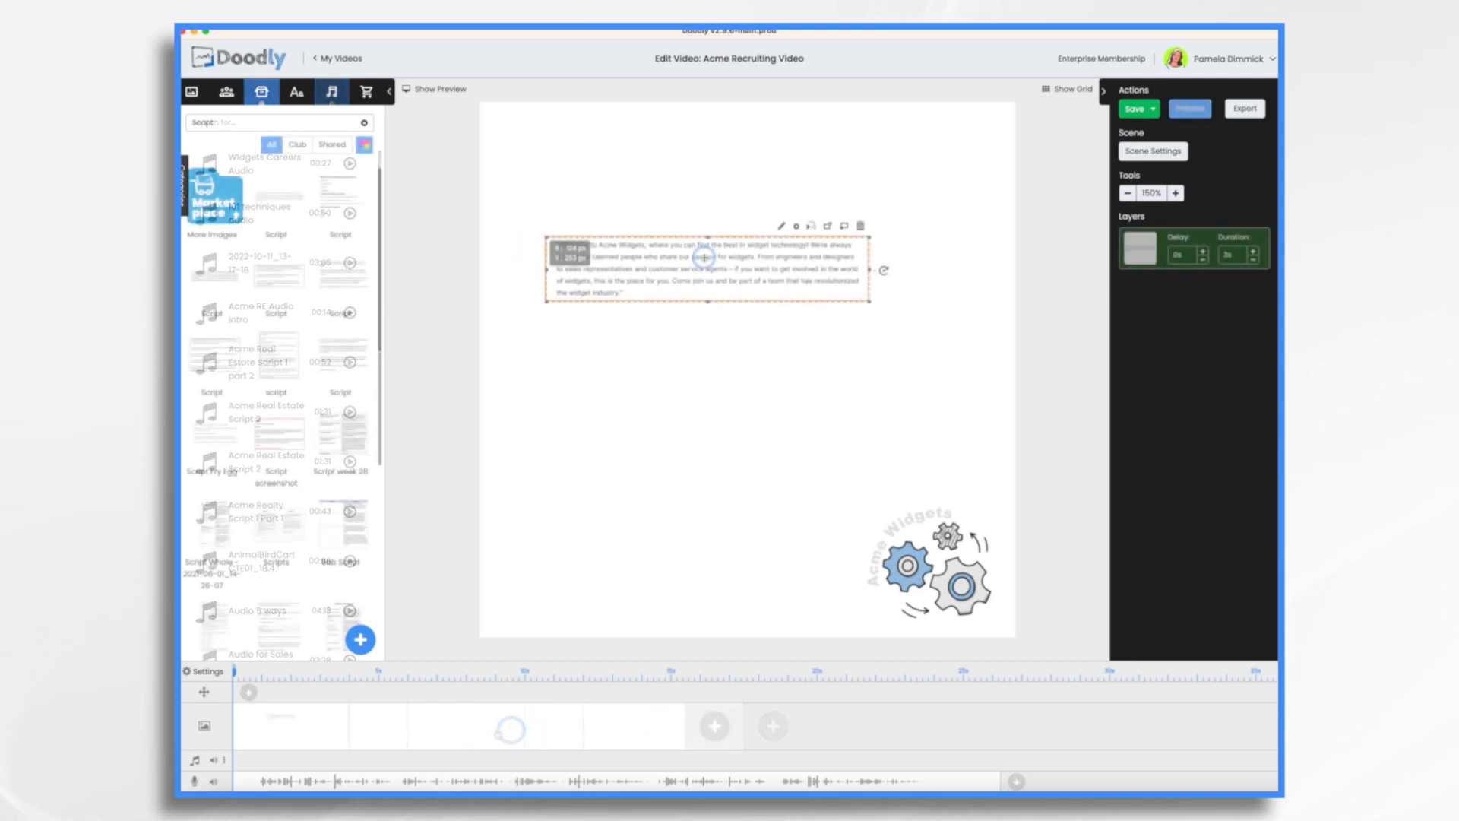
drag(707, 301, 729, 206)
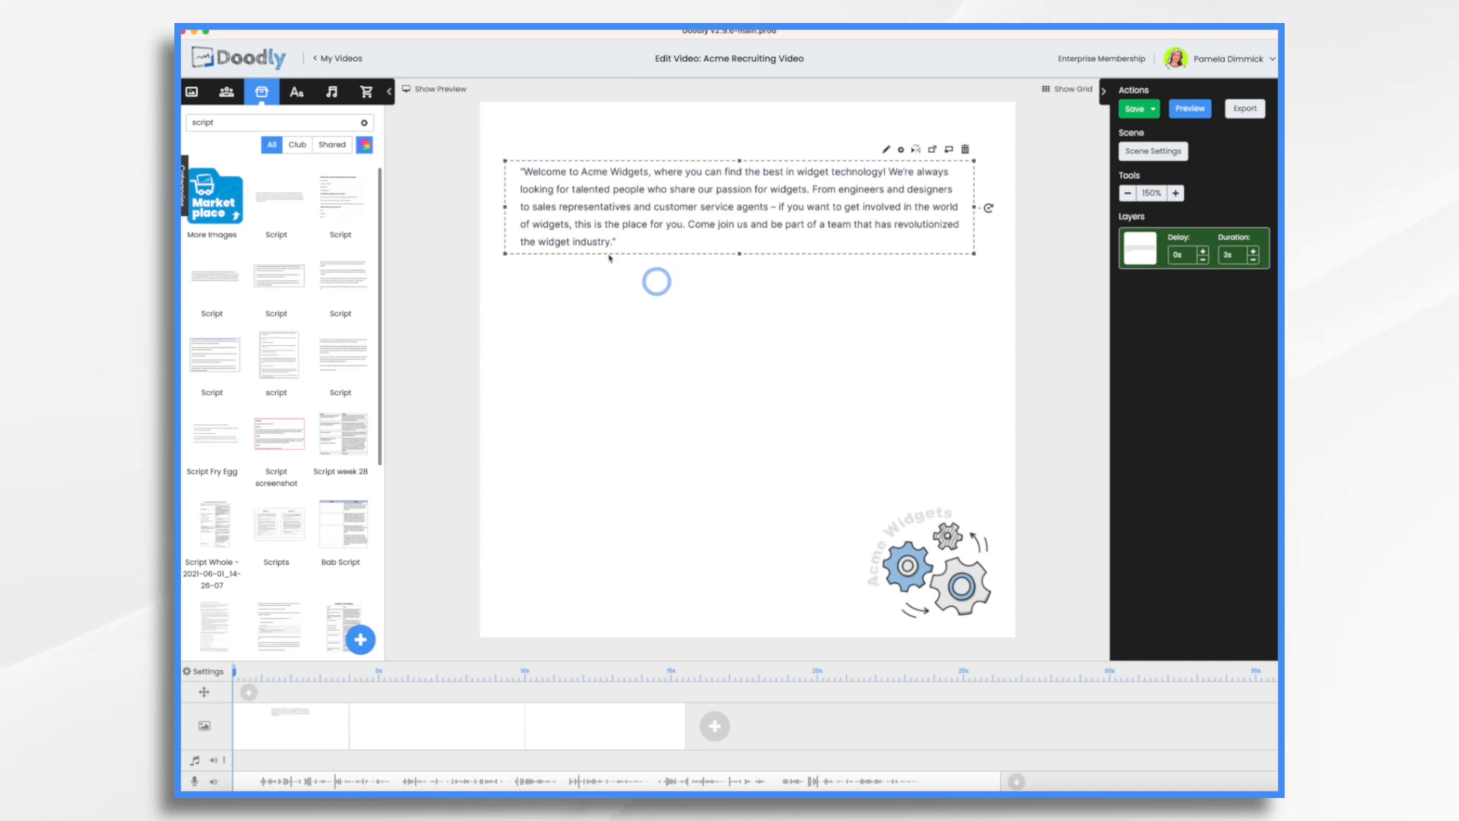
- Search the characters for "business" in black and white, and add the businesswoman holding a blank sign, enlarged to nearly fill the scene
click(226, 92)
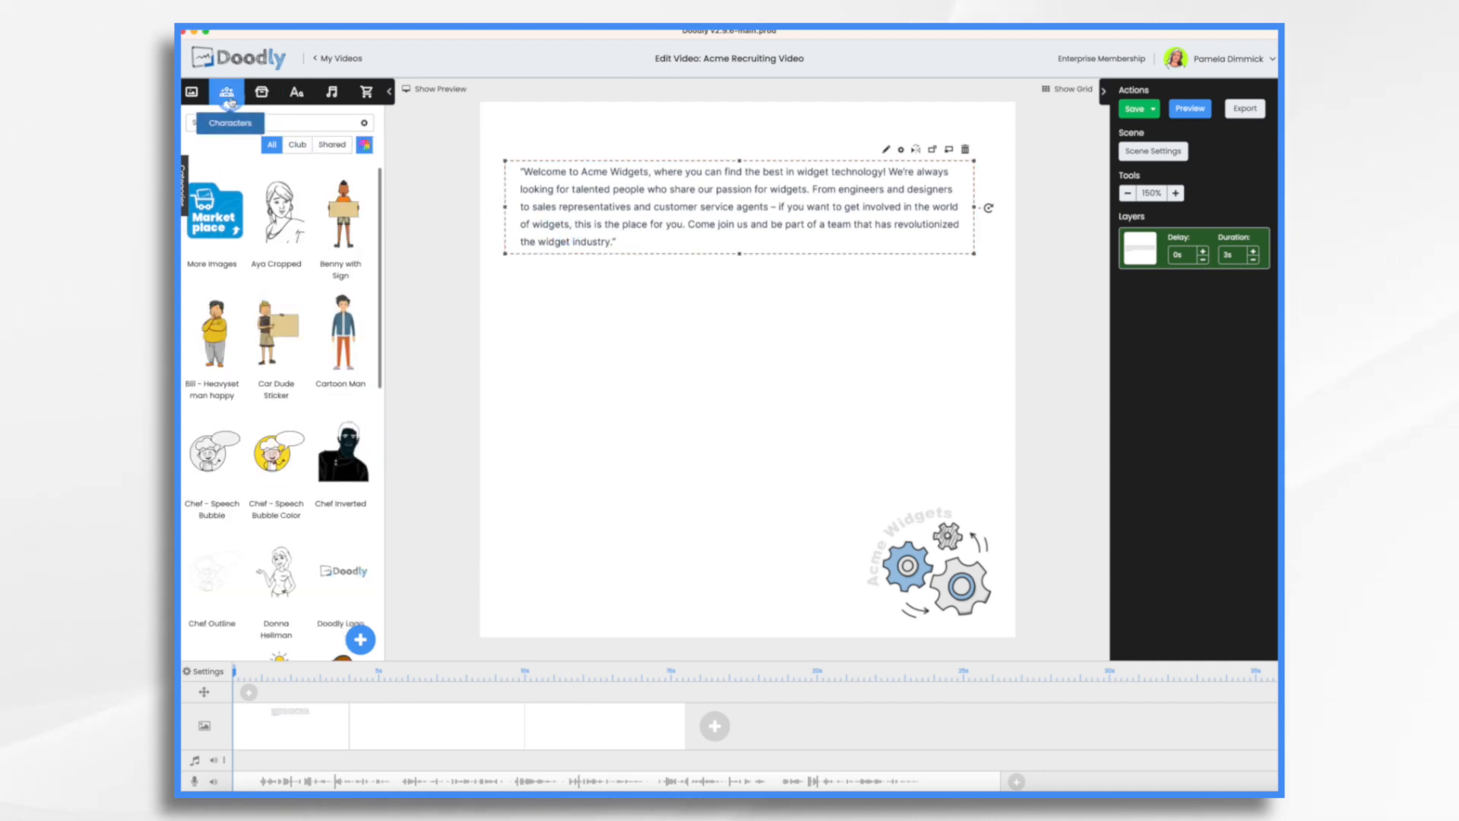
click(272, 123)
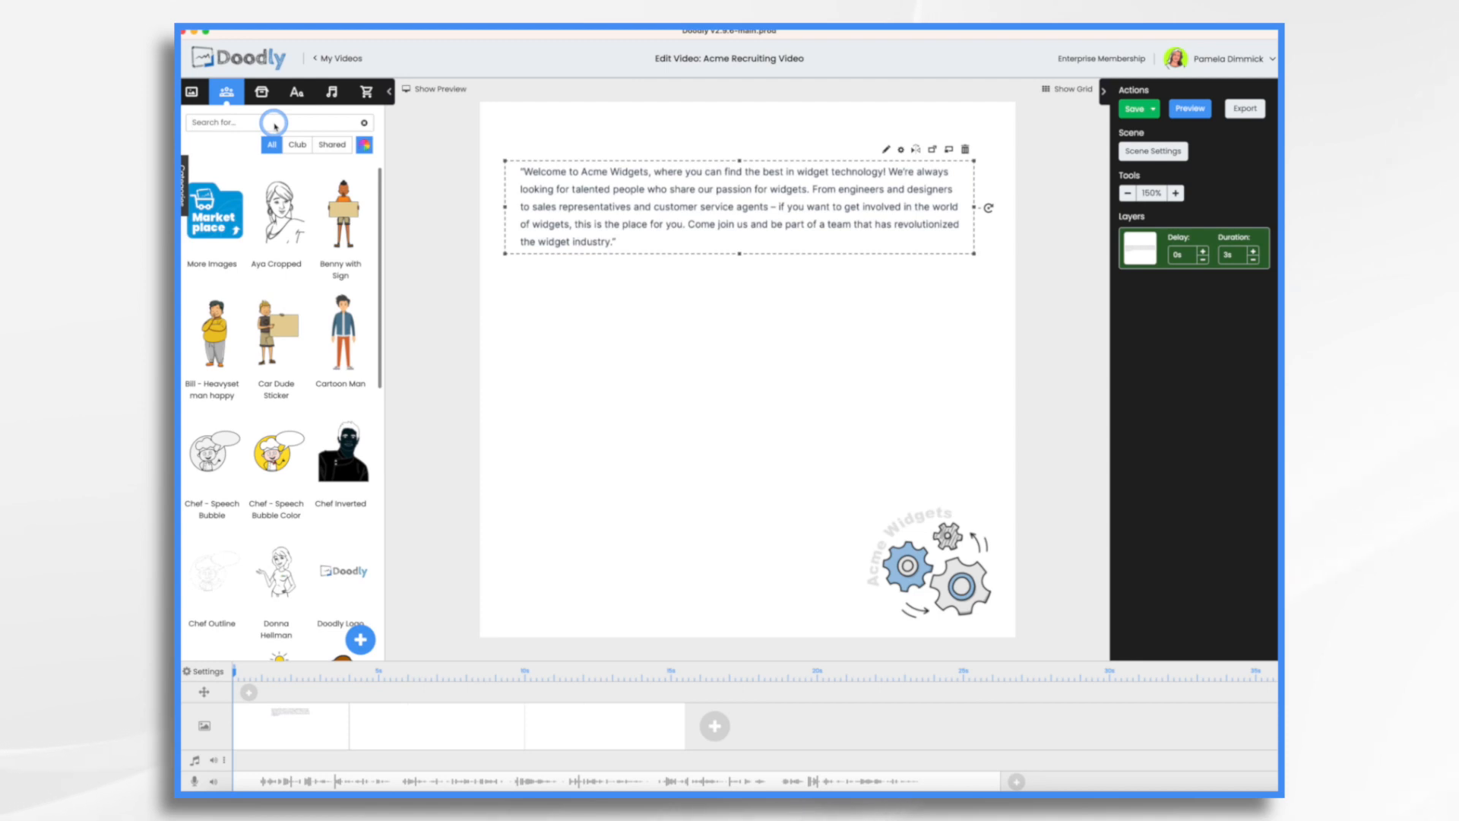
text(business)
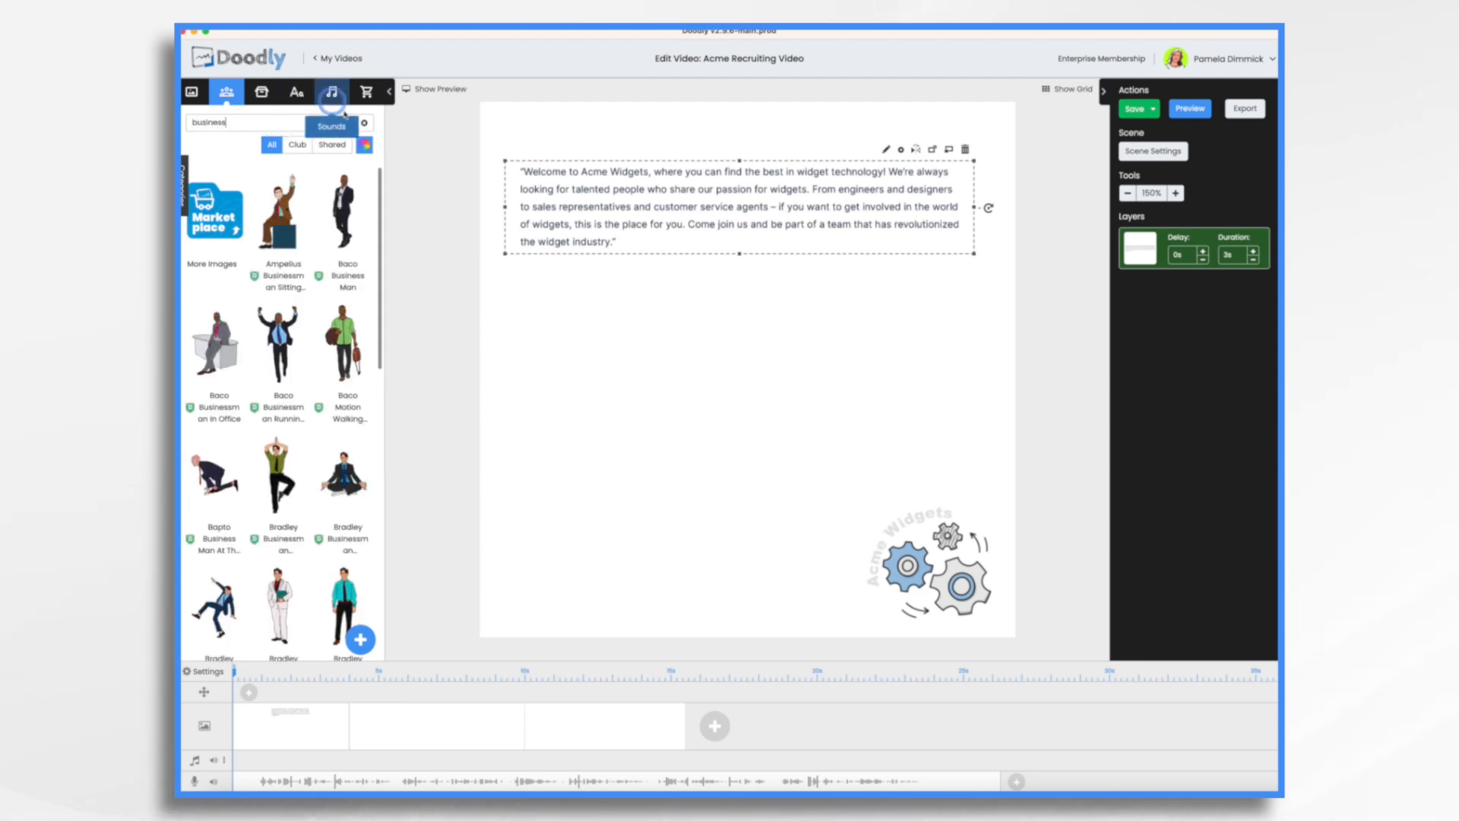
click(365, 146)
scroll(279, 381, down, 10)
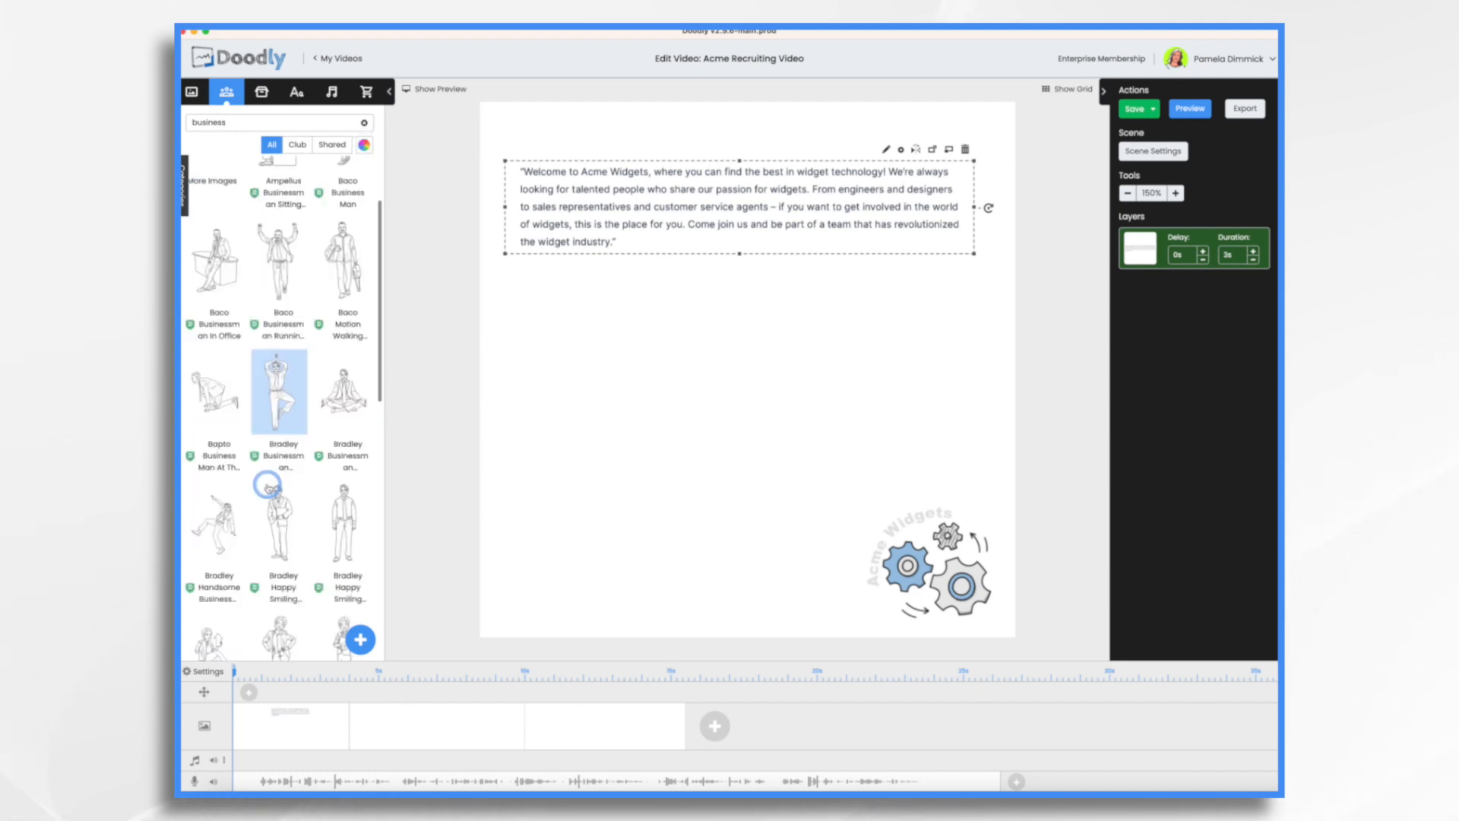
scroll(279, 381, down, 3)
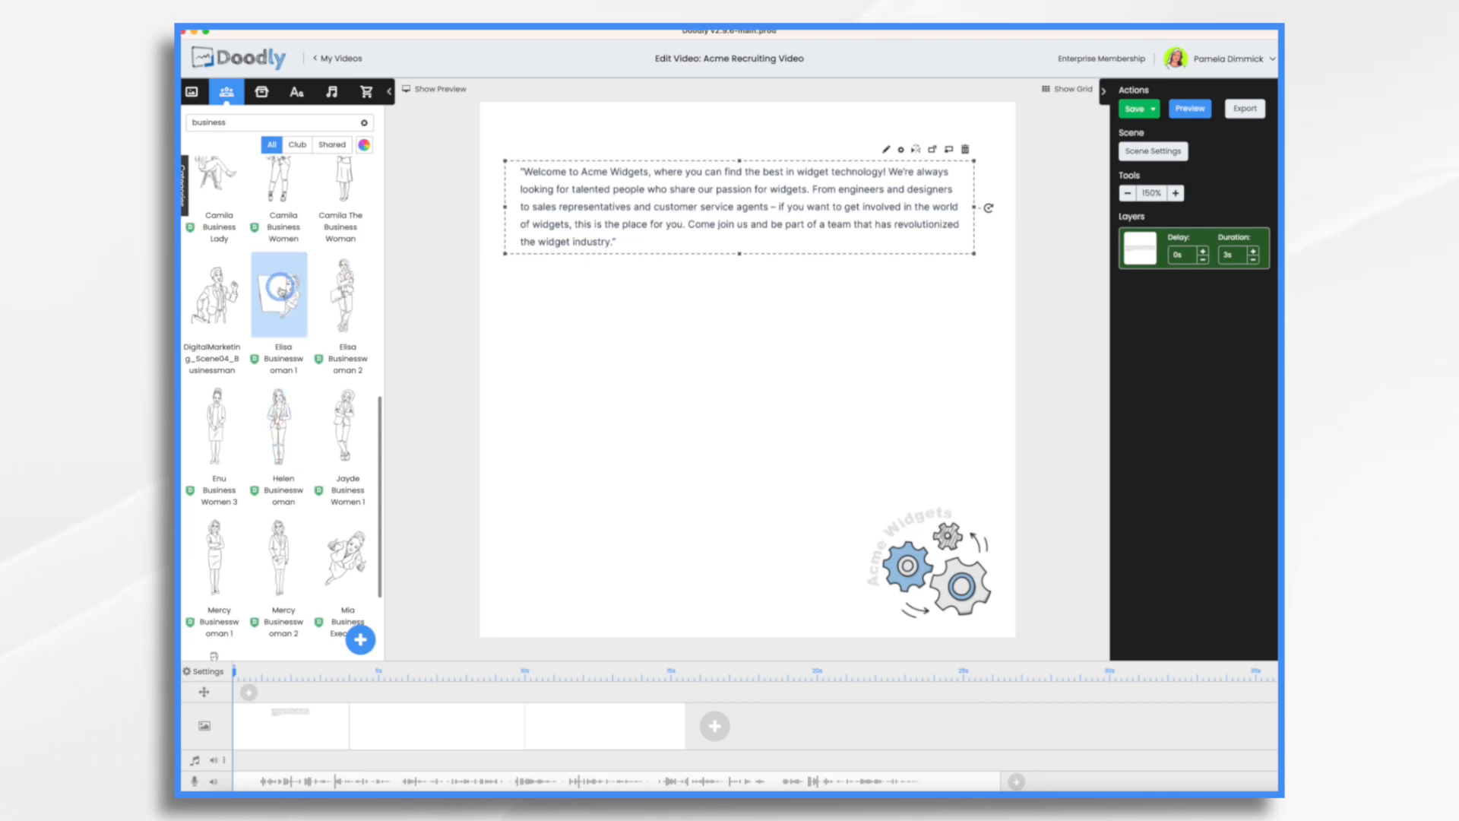
drag(282, 288, 737, 361)
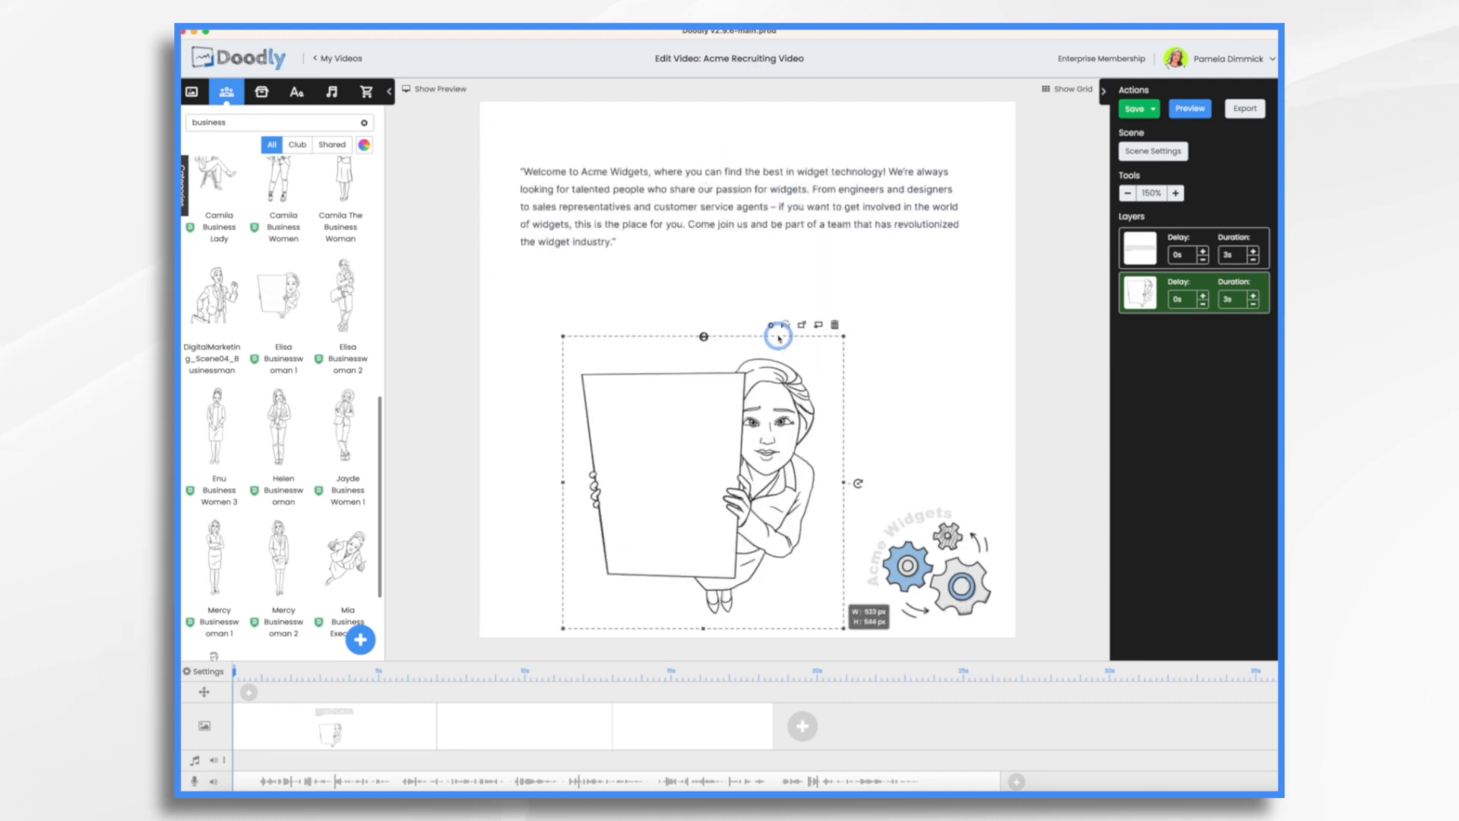
click(778, 336)
- Add the Caveat-Bold text "Acme Widgets Needs YOU!" in two centred lines across the upper part of the woman's sign
click(295, 94)
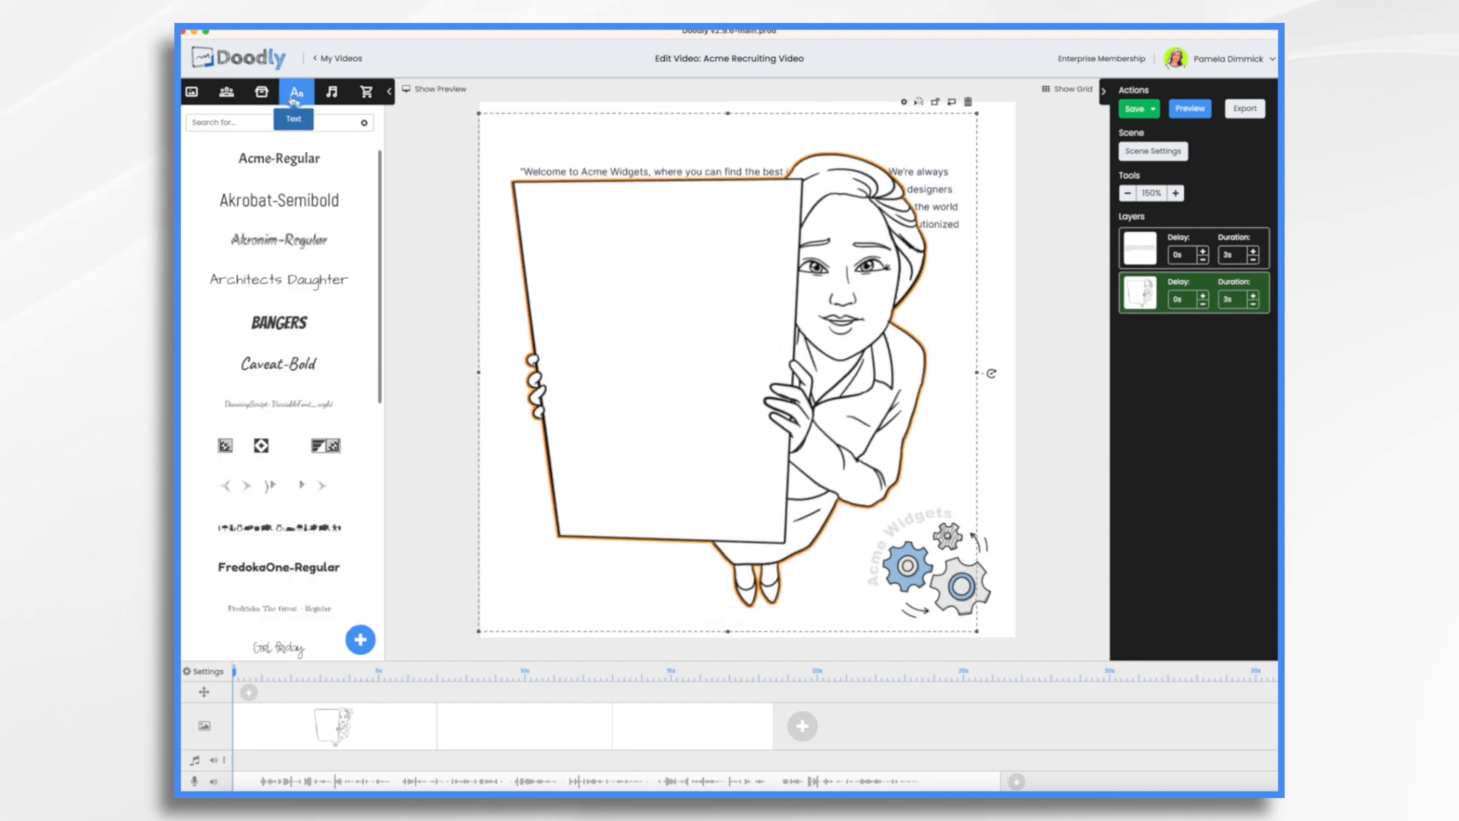
drag(279, 363, 635, 235)
double_click(663, 237)
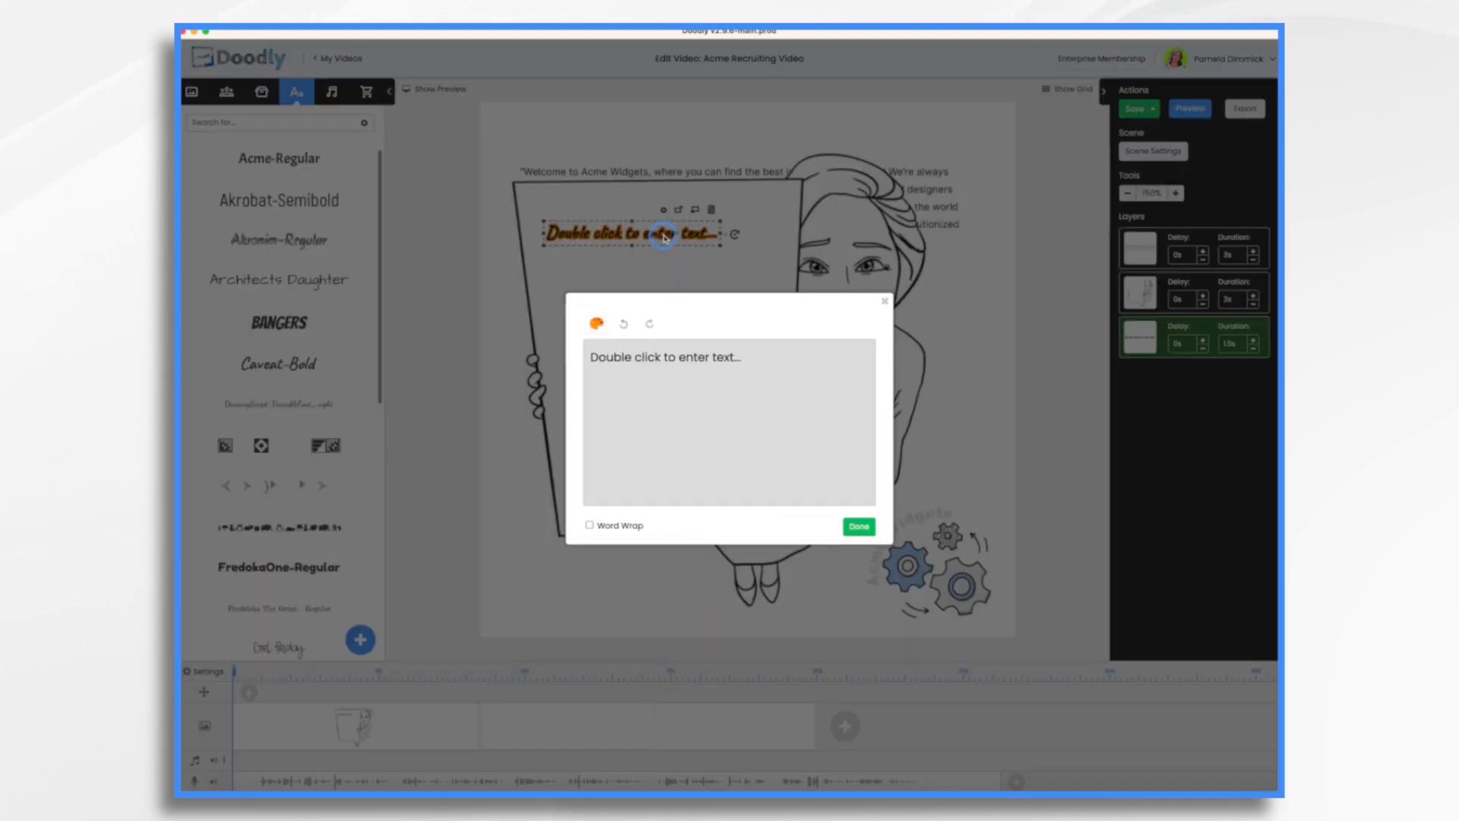
text(Acme Widgets)
click(590, 524)
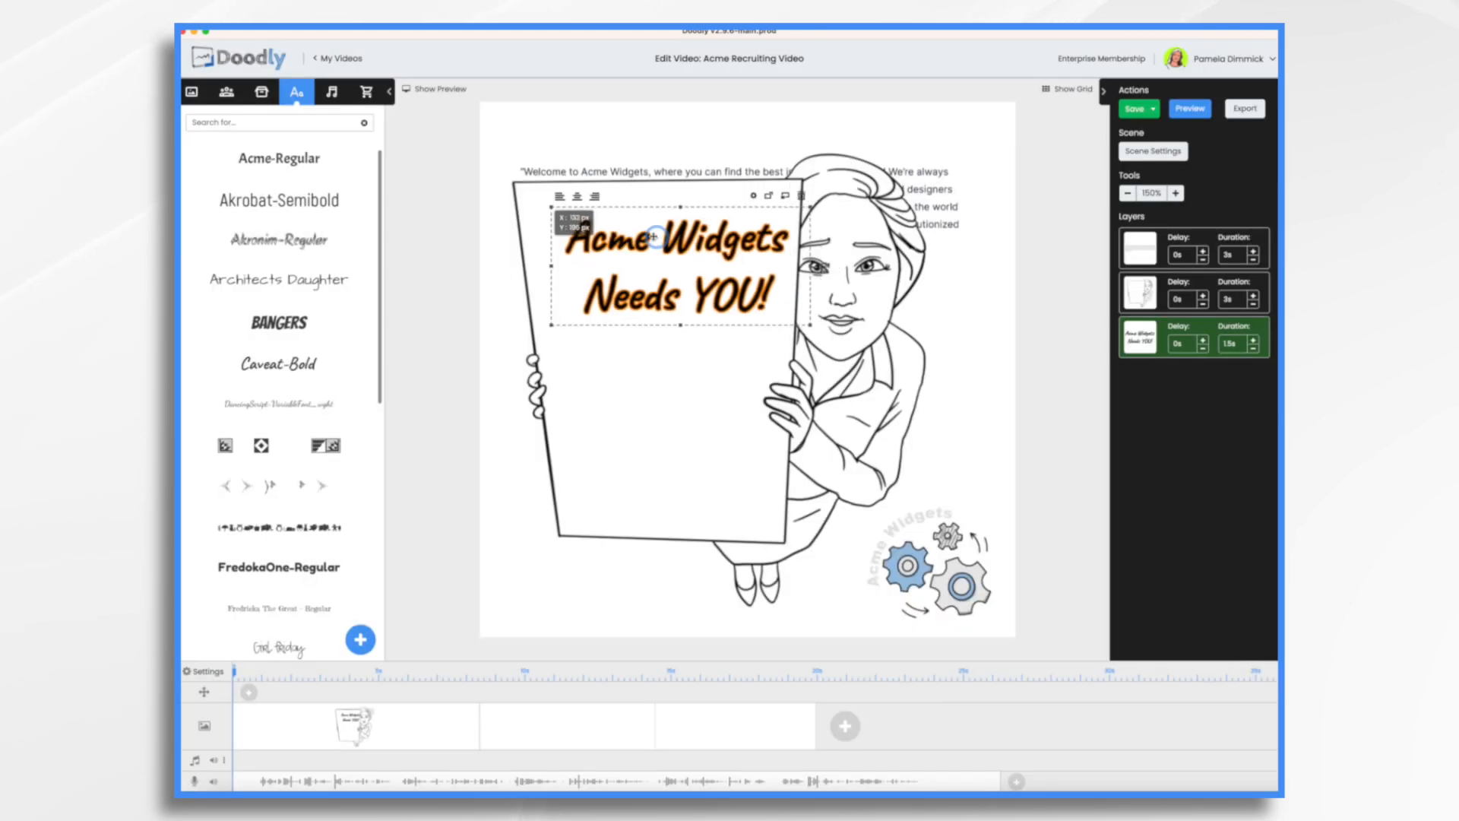
drag(676, 262, 661, 254)
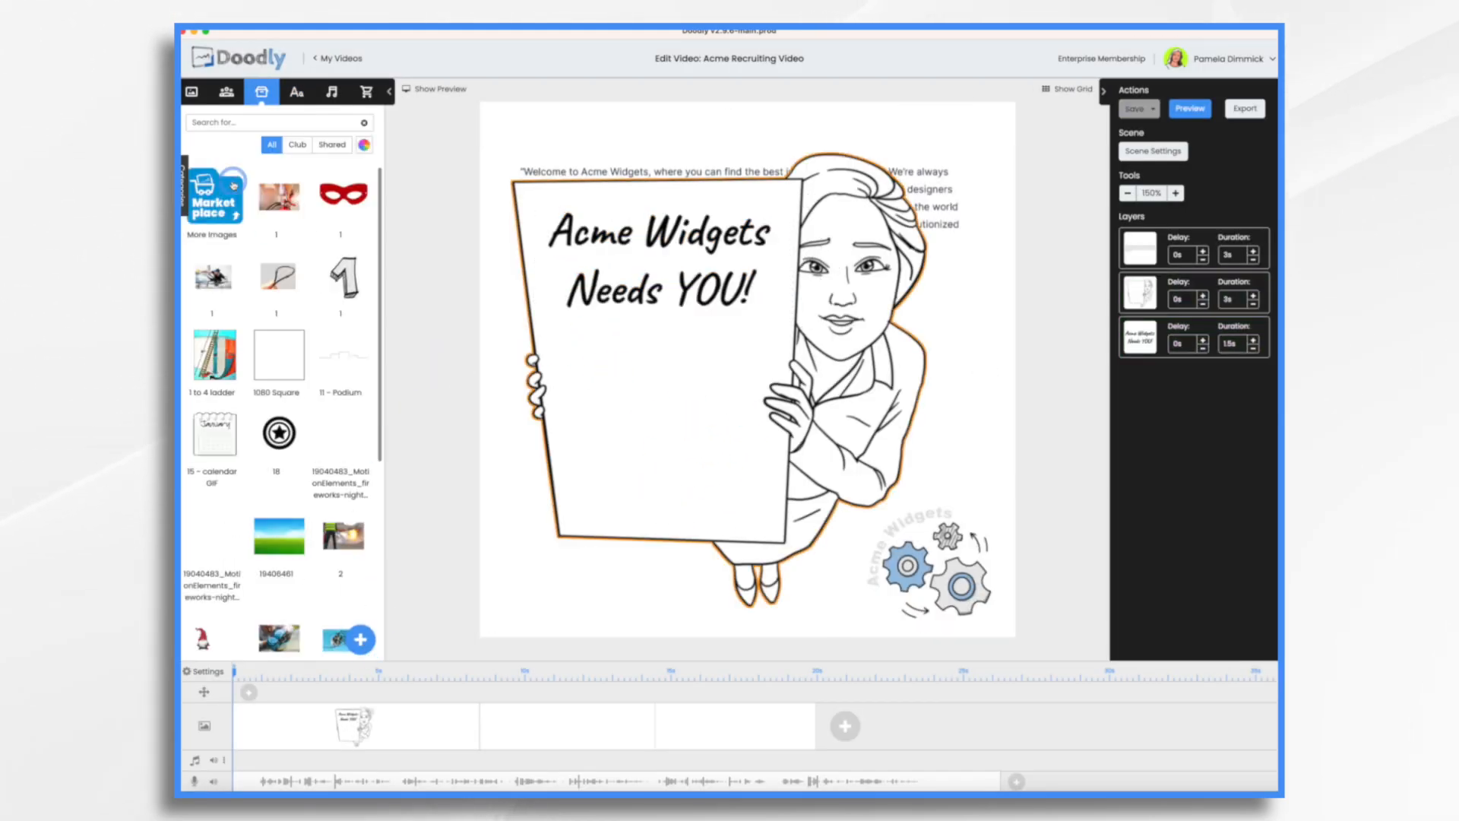
- Import acme widgets logo.png from the Week 9 folder into the props library
click(435, 606)
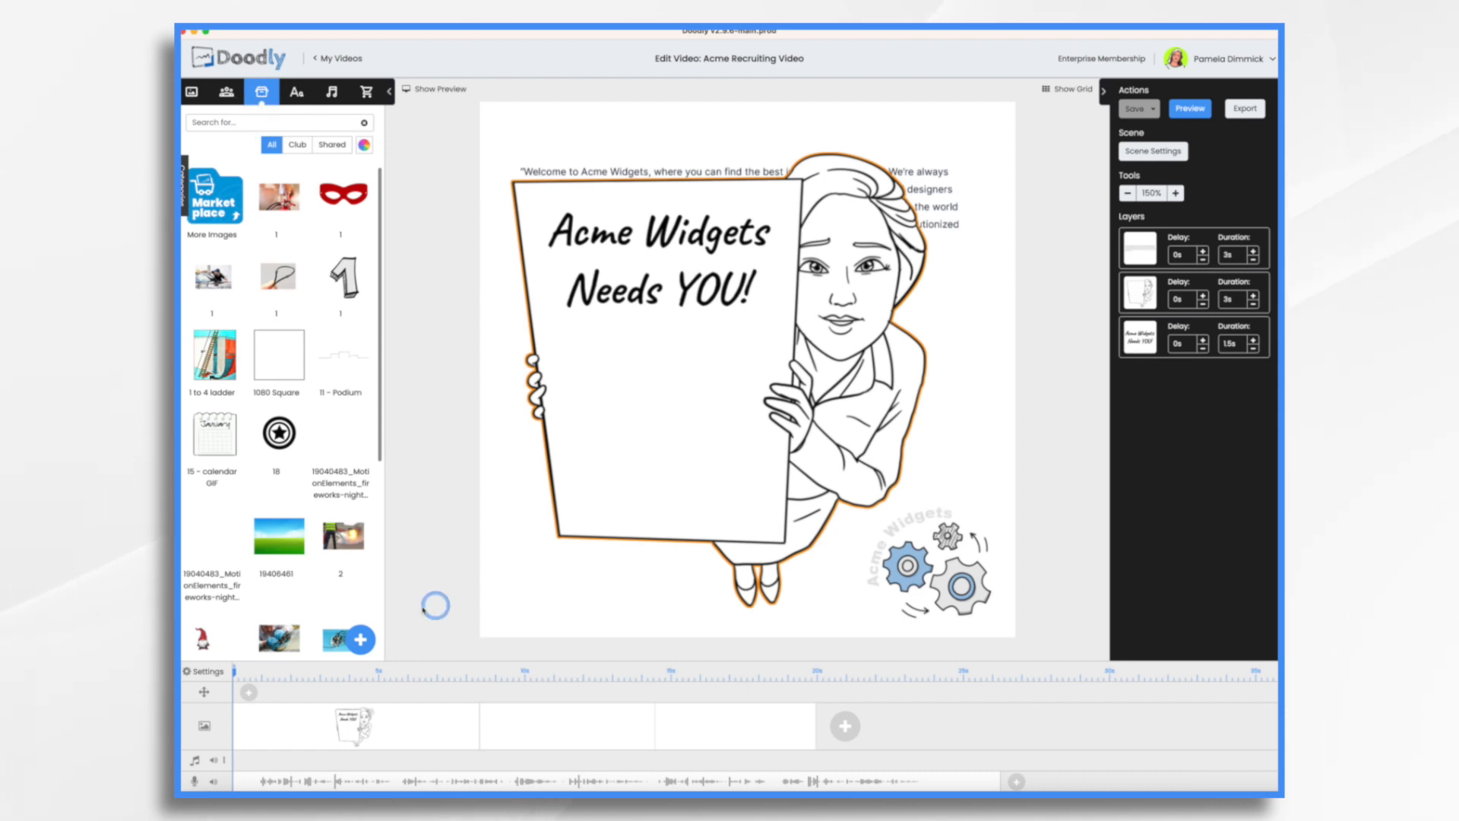
click(366, 646)
click(735, 414)
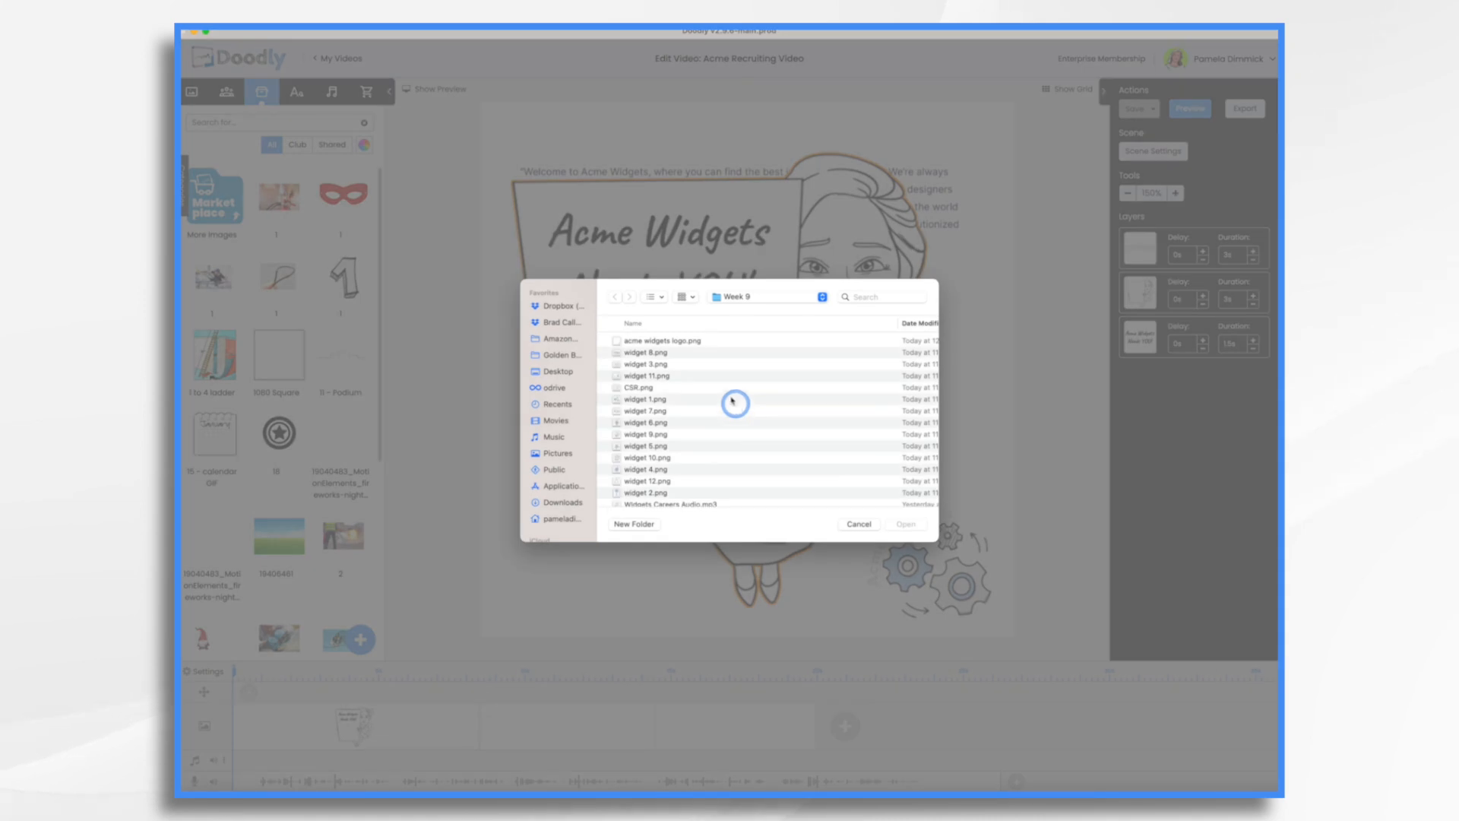
click(914, 524)
click(802, 522)
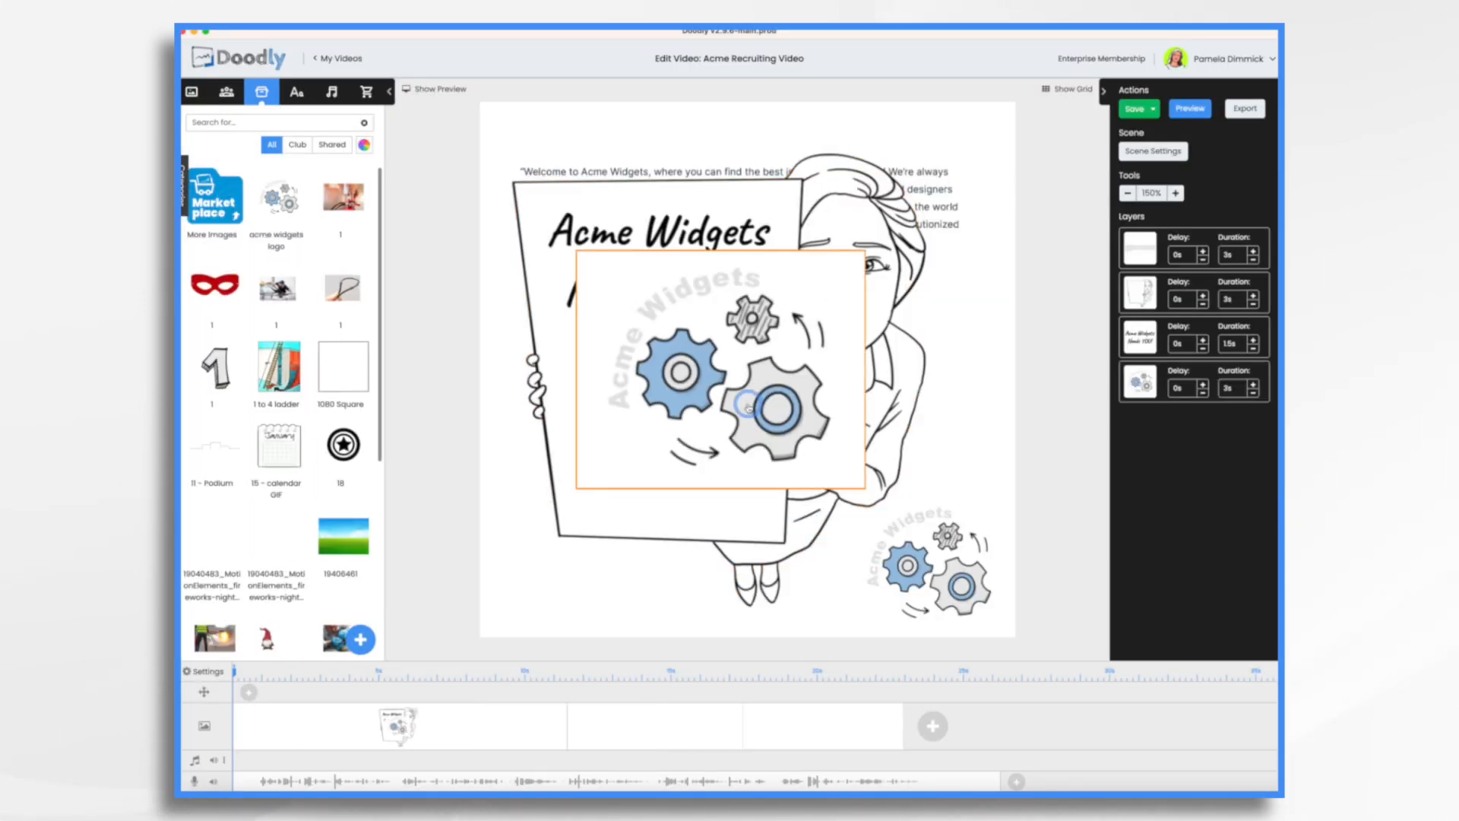
- Shrink the Acme Widgets logo in the scene and centre it on the sign below the heading text
click(748, 404)
drag(865, 490, 694, 419)
drag(652, 334, 657, 404)
click(636, 498)
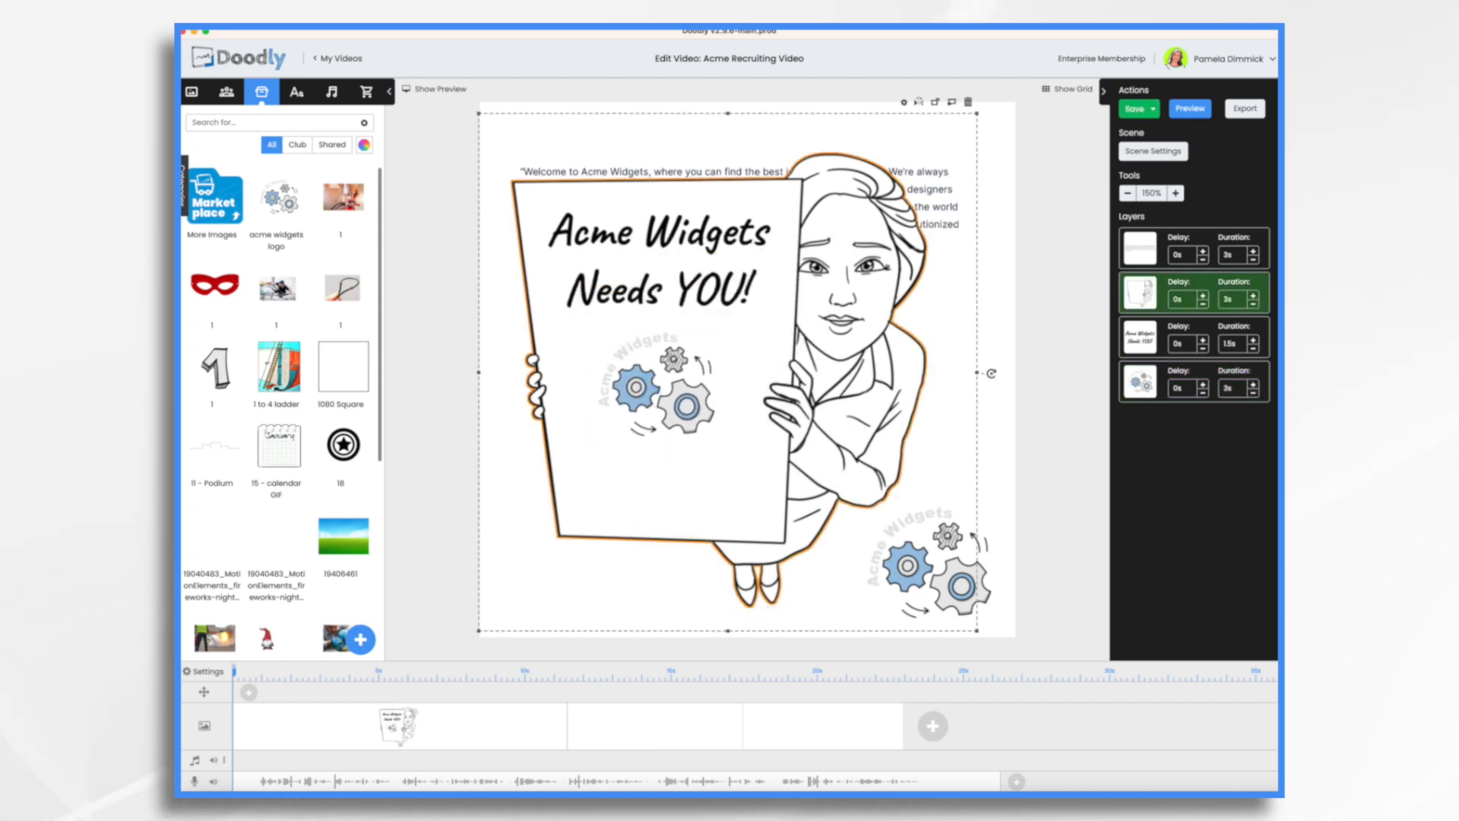
- Add the Caveat-Bold text "Apply Today!" below the logo on the sign, and move the script image to the second scene
click(297, 107)
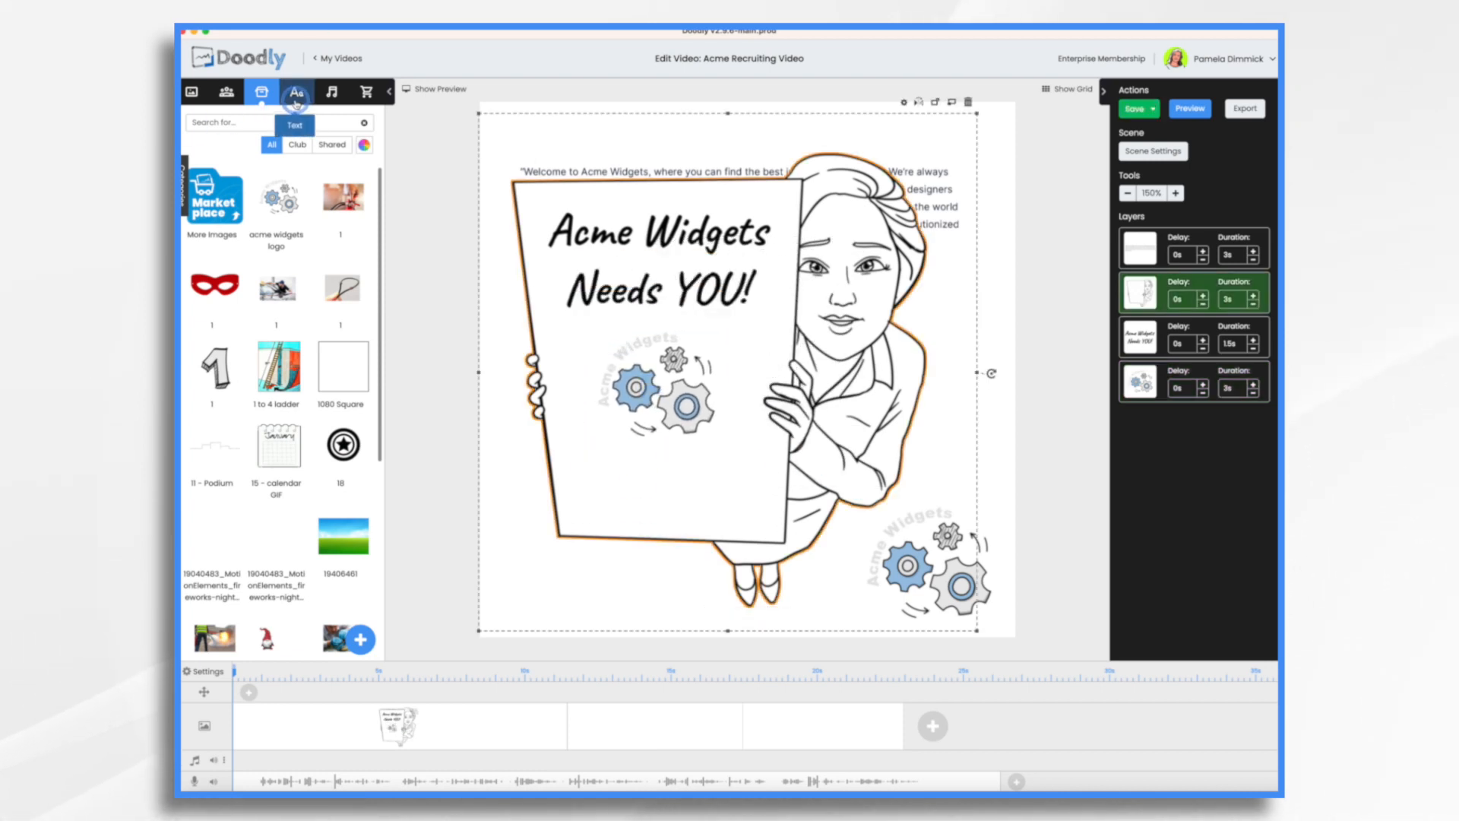
click(266, 340)
drag(276, 347, 699, 490)
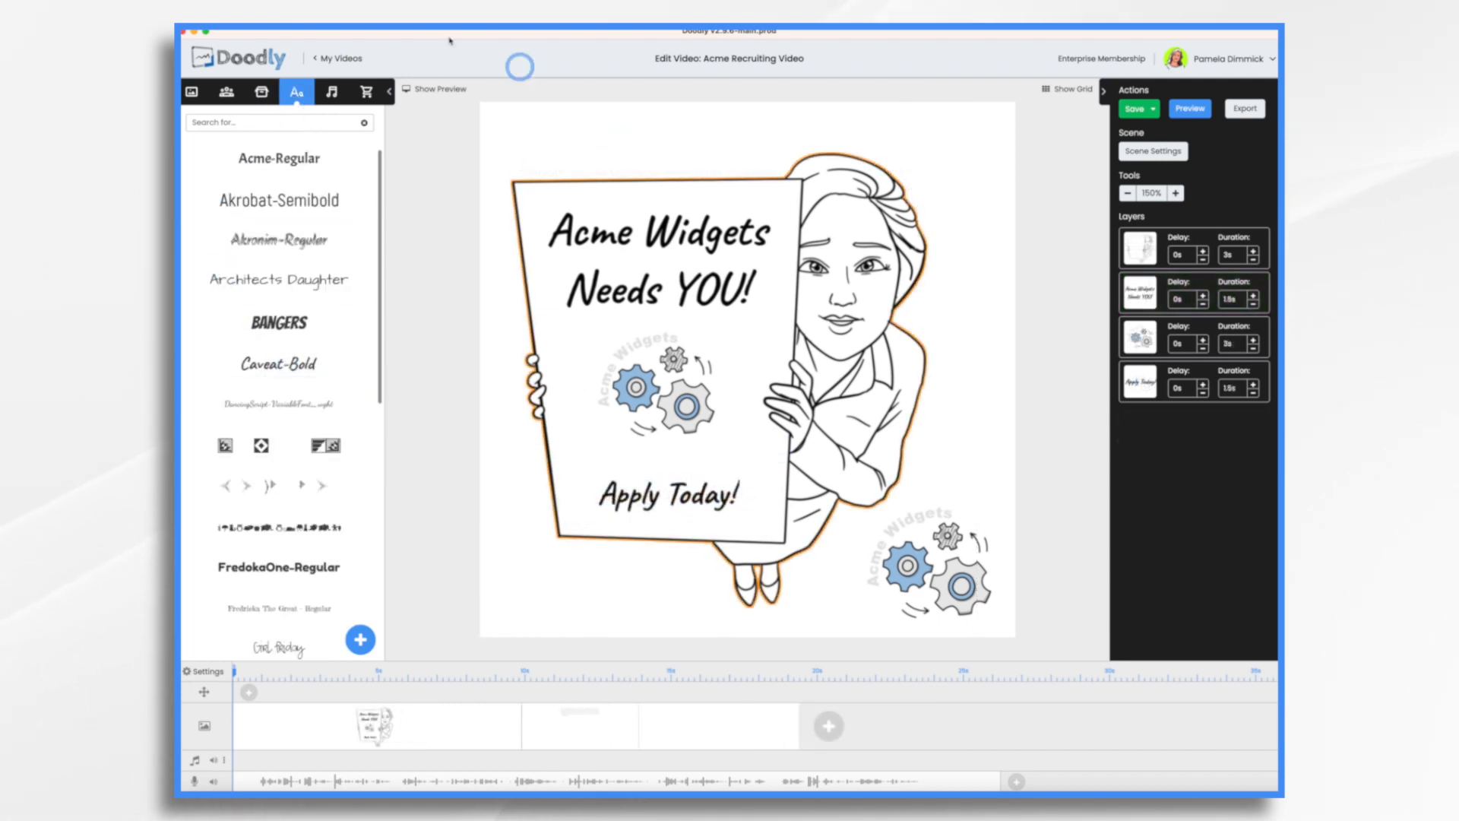
click(665, 411)
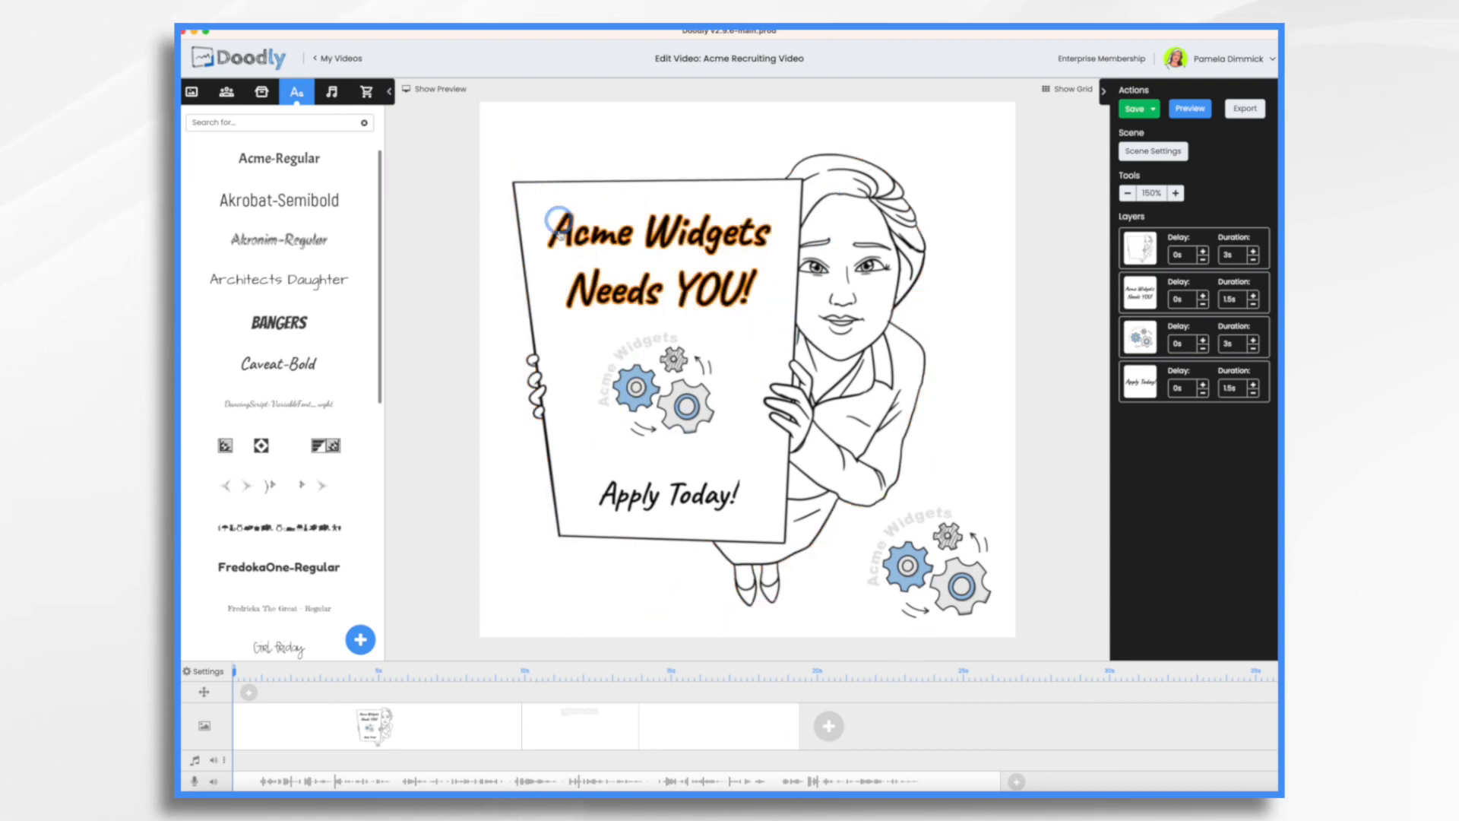
- Preview the video, and set the businesswoman layer's duration to 2s
click(1191, 110)
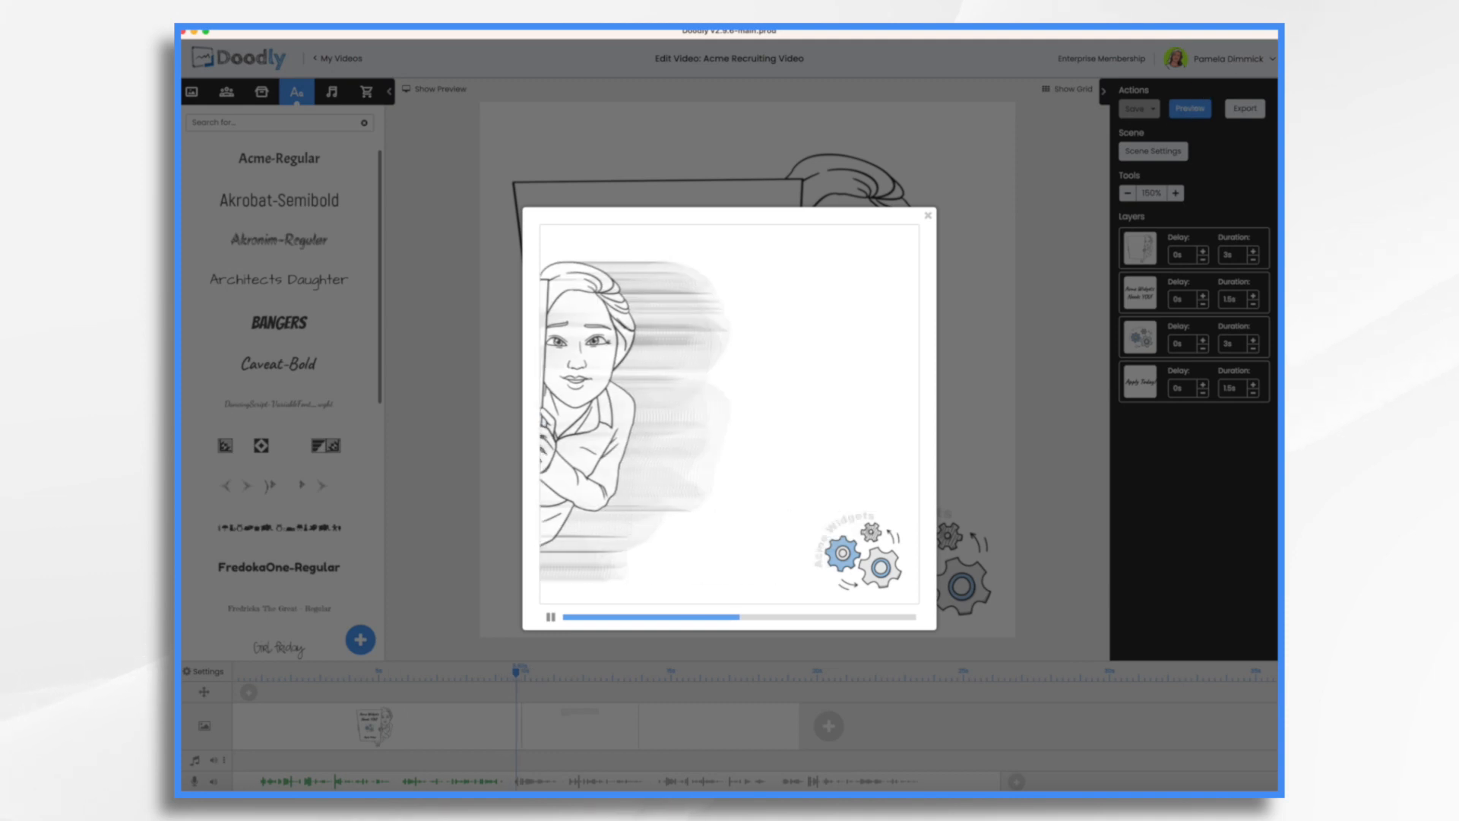
click(928, 215)
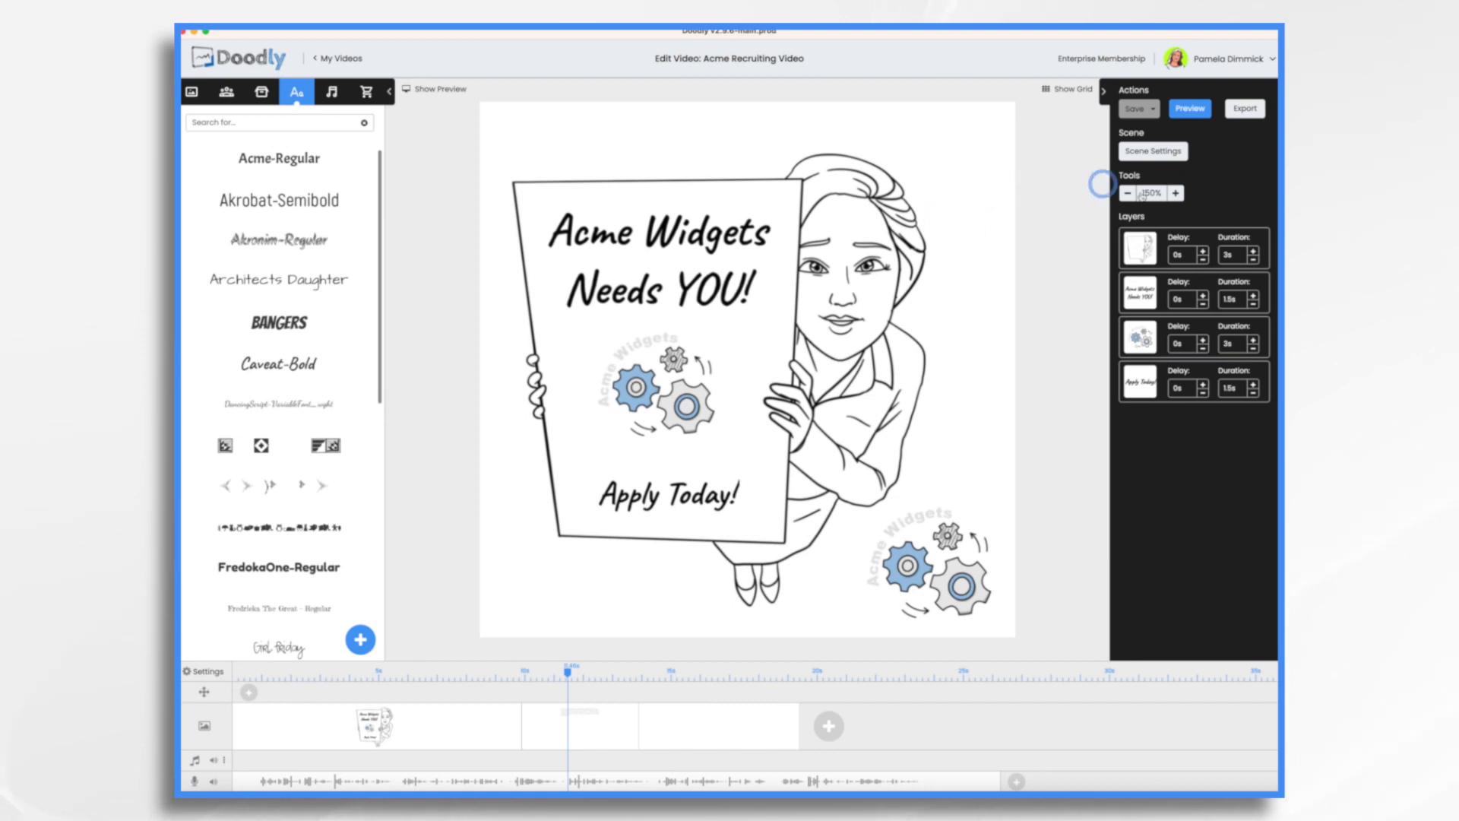
click(1254, 260)
click(1254, 260)
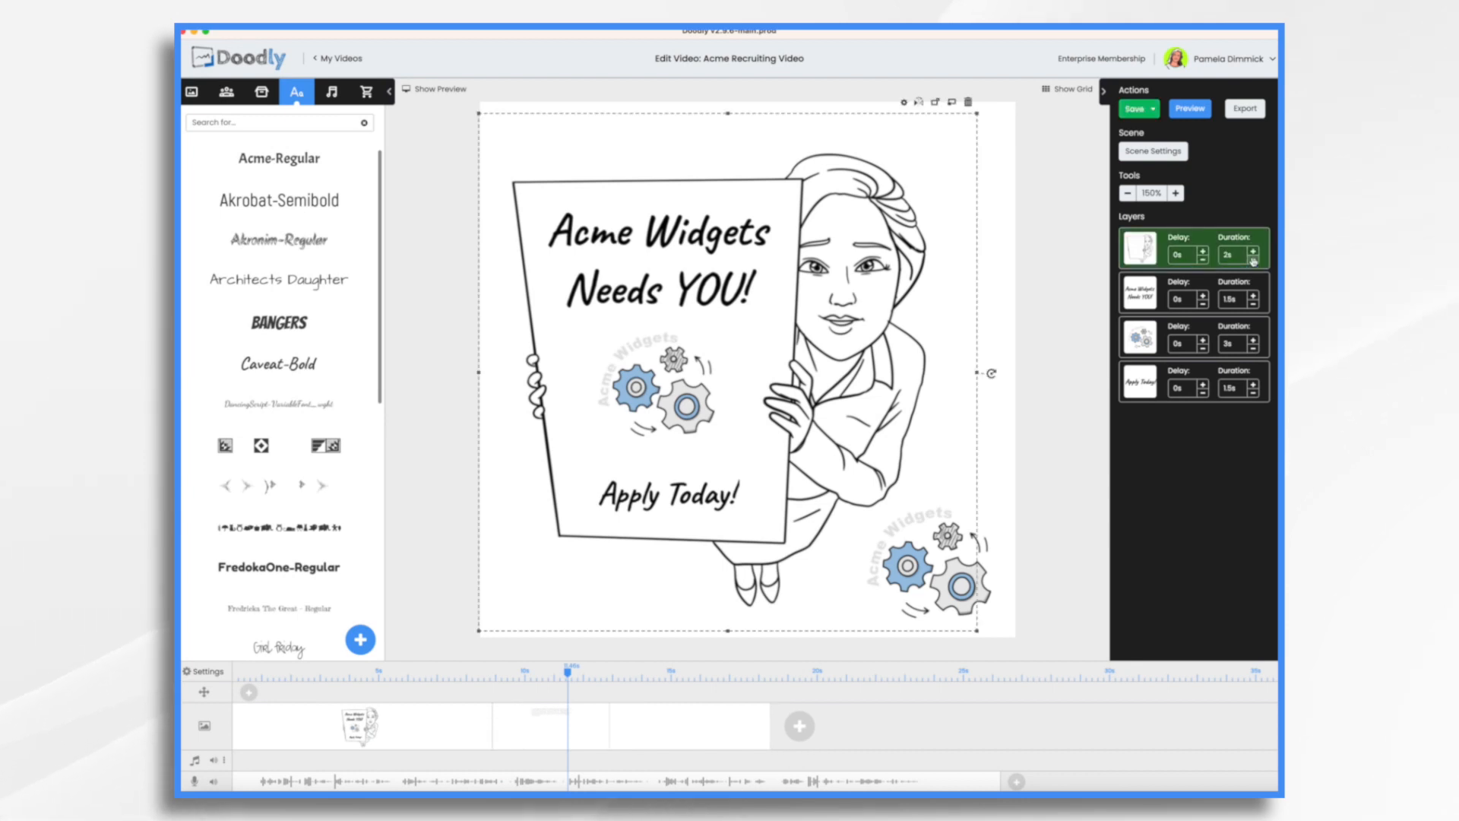
- Set the erase mode to Off in the video settings and apply the change
click(211, 673)
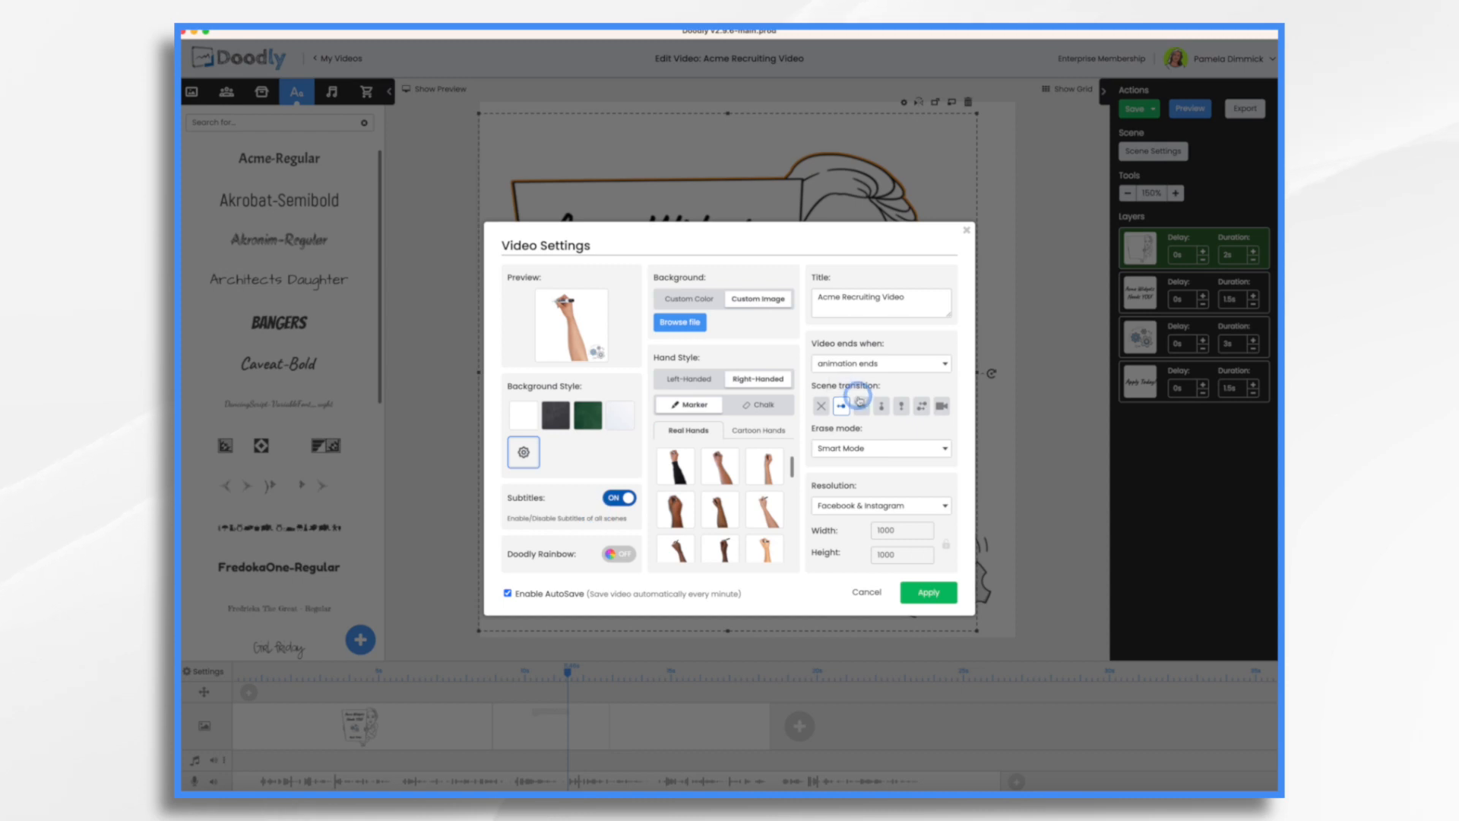
click(854, 448)
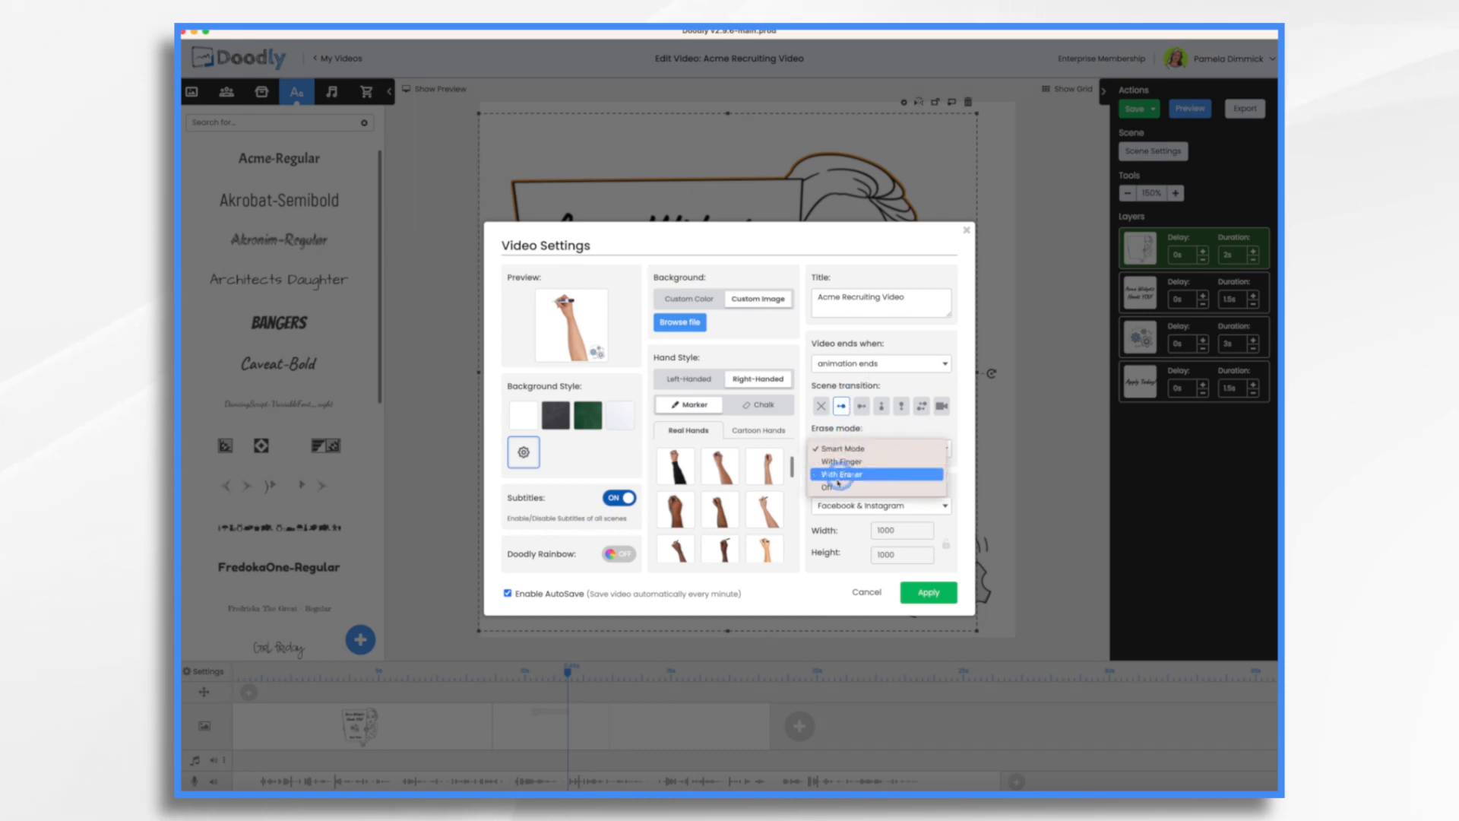
click(834, 487)
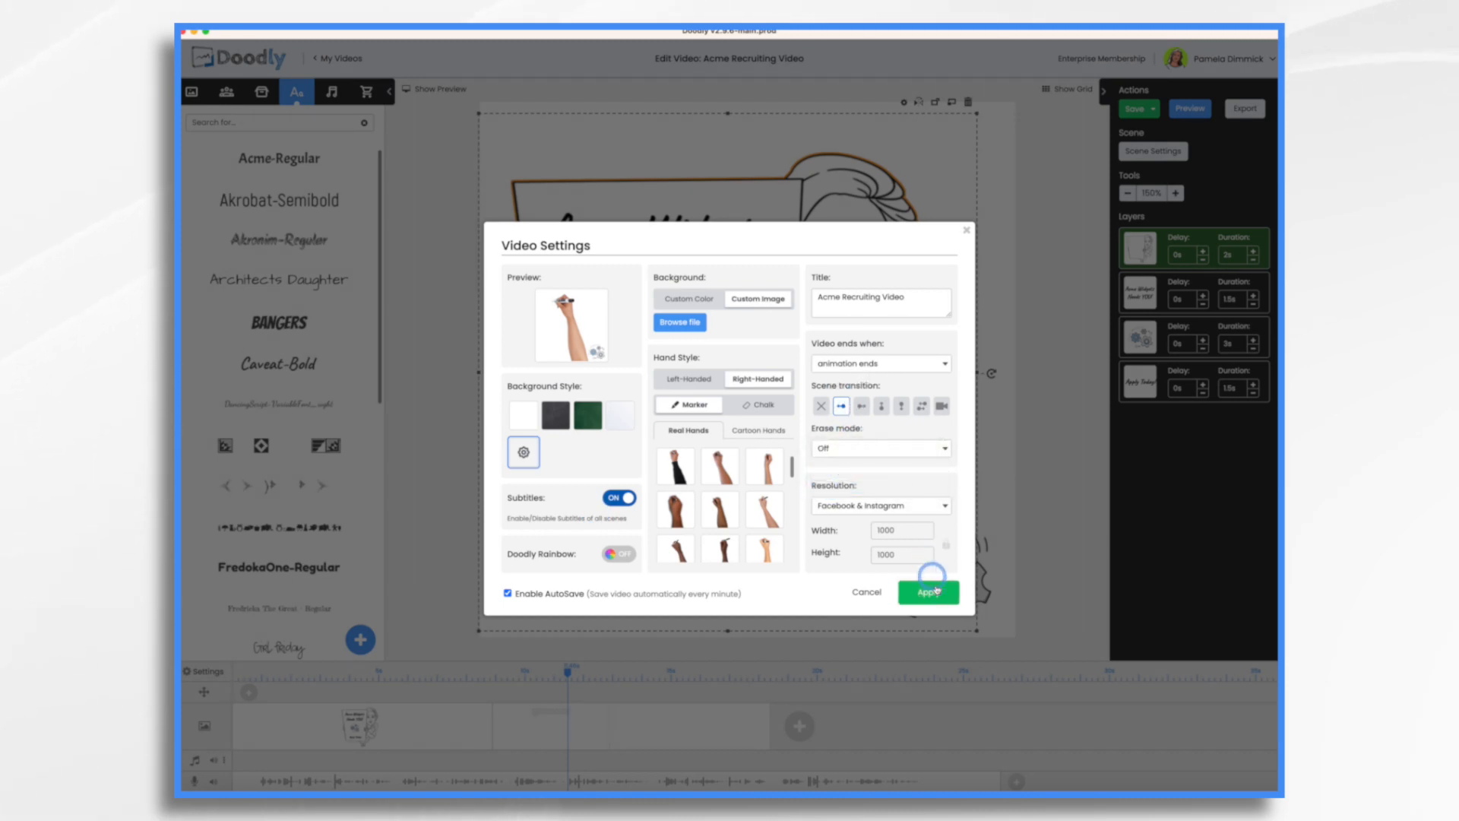
click(935, 593)
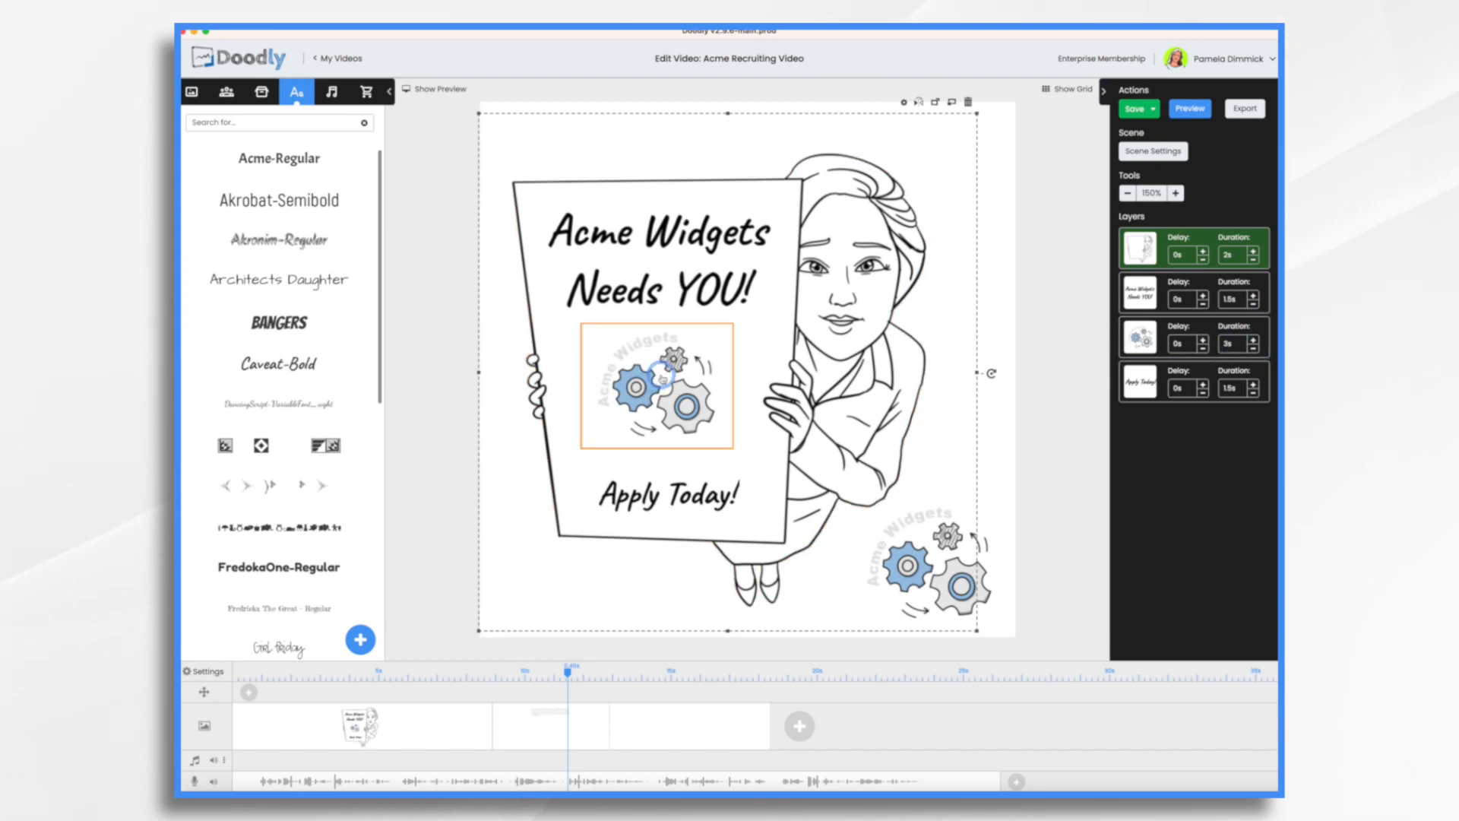
- Open the sign's logo for path editing, and trace a reveal path around the blue gear's hub with path size 25
click(662, 375)
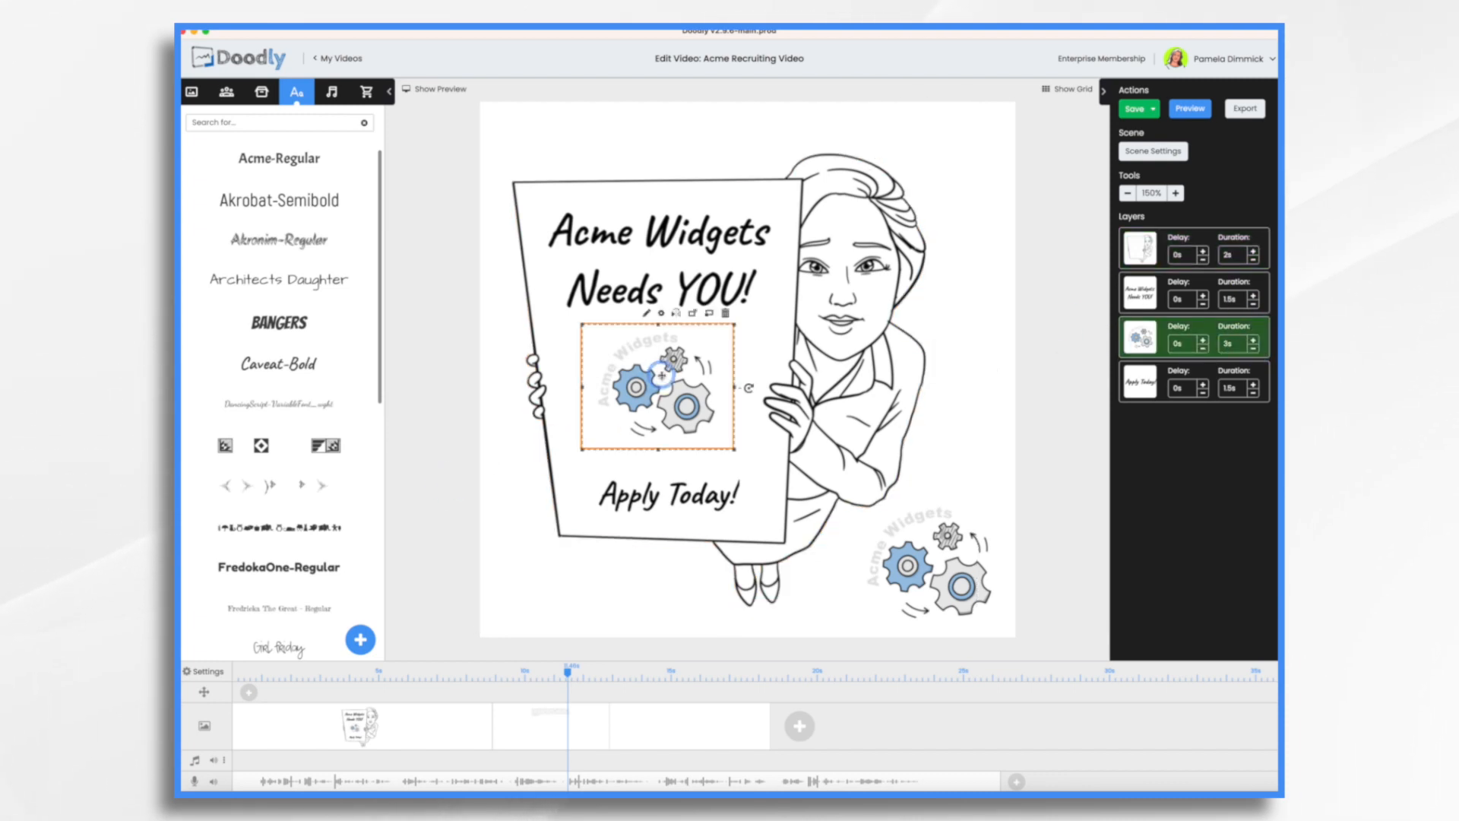
click(646, 311)
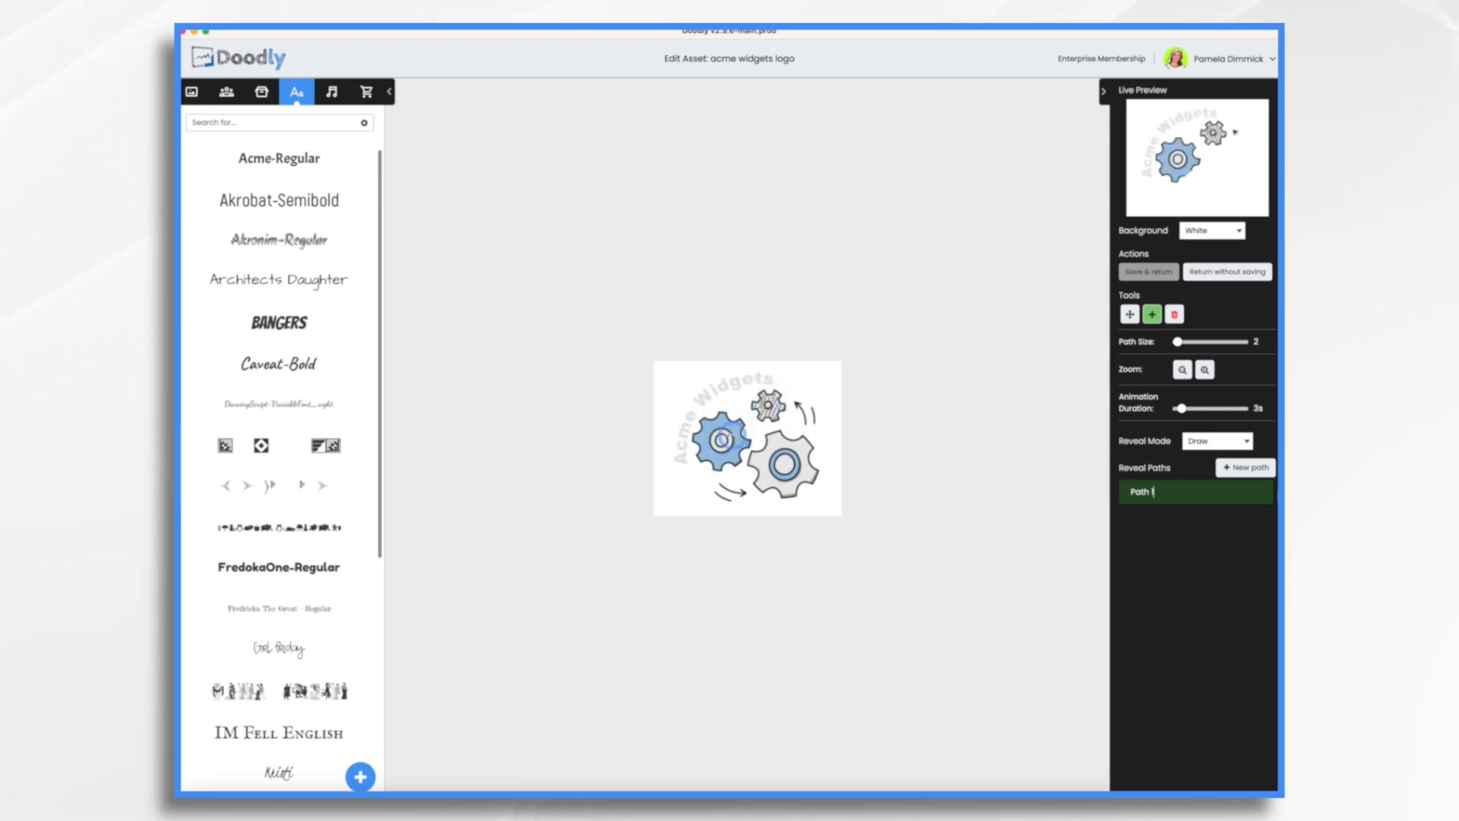
click(721, 440)
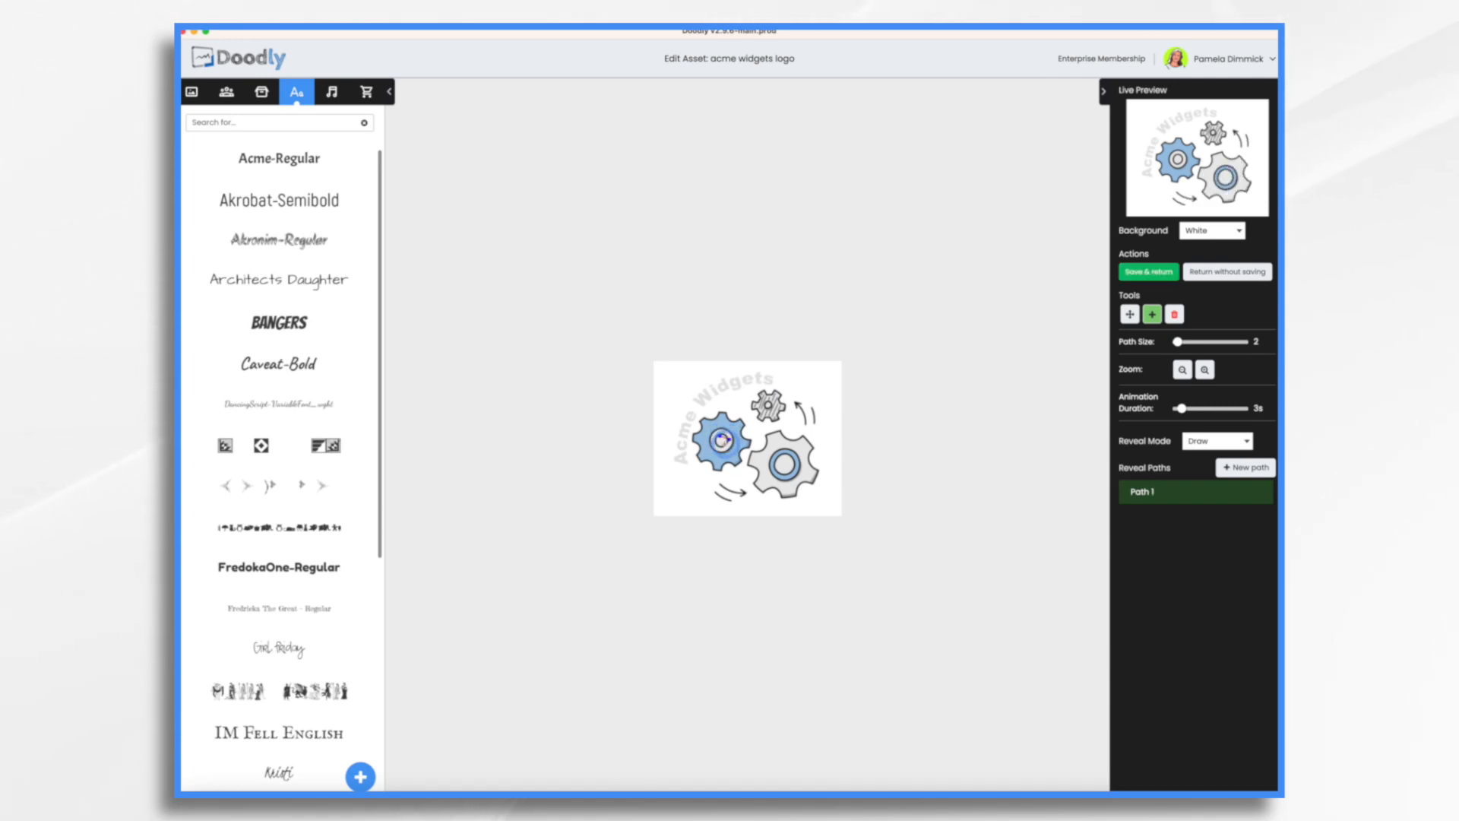
click(726, 439)
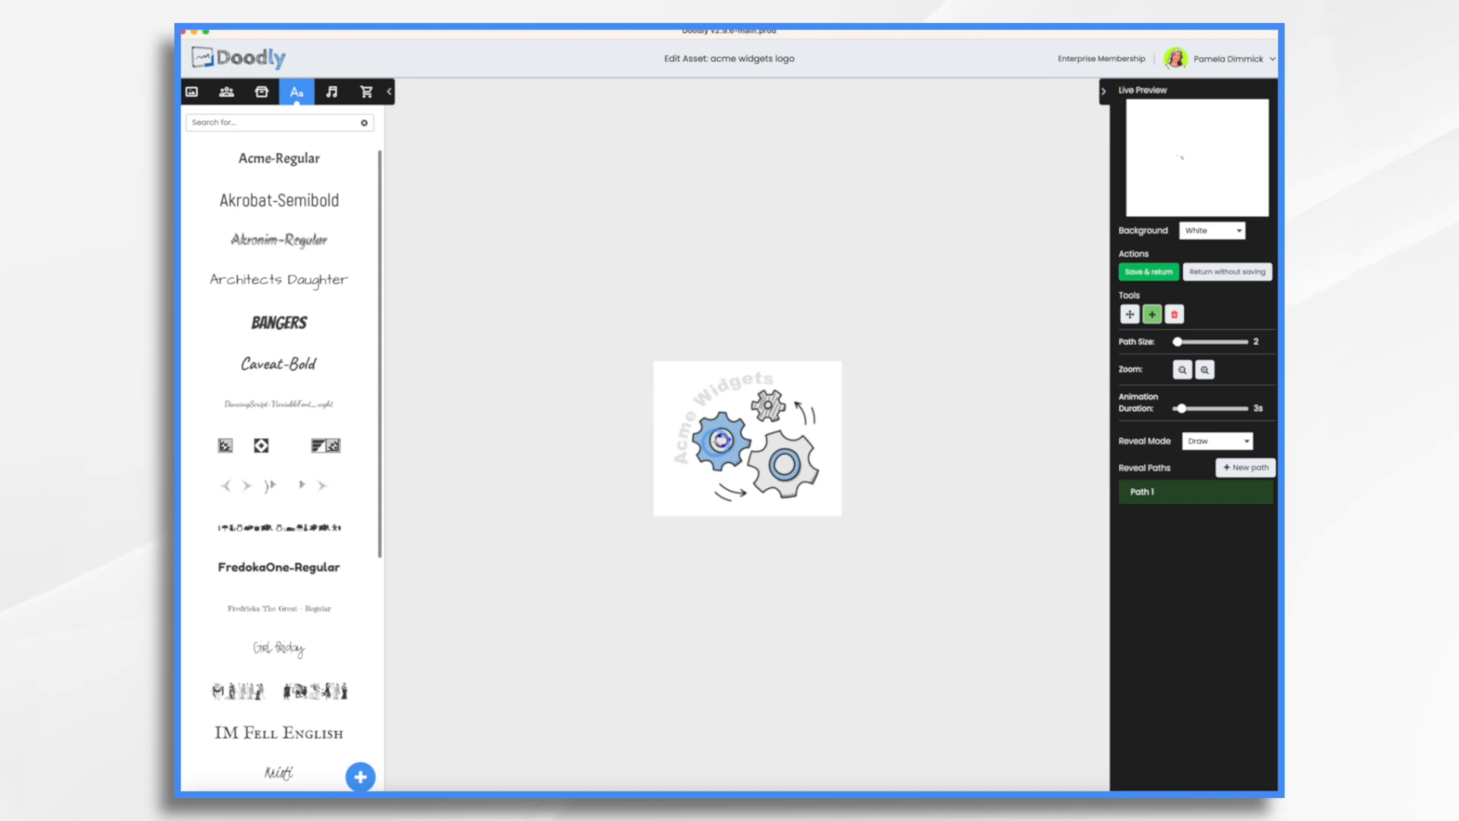
scroll(721, 439, up, 3)
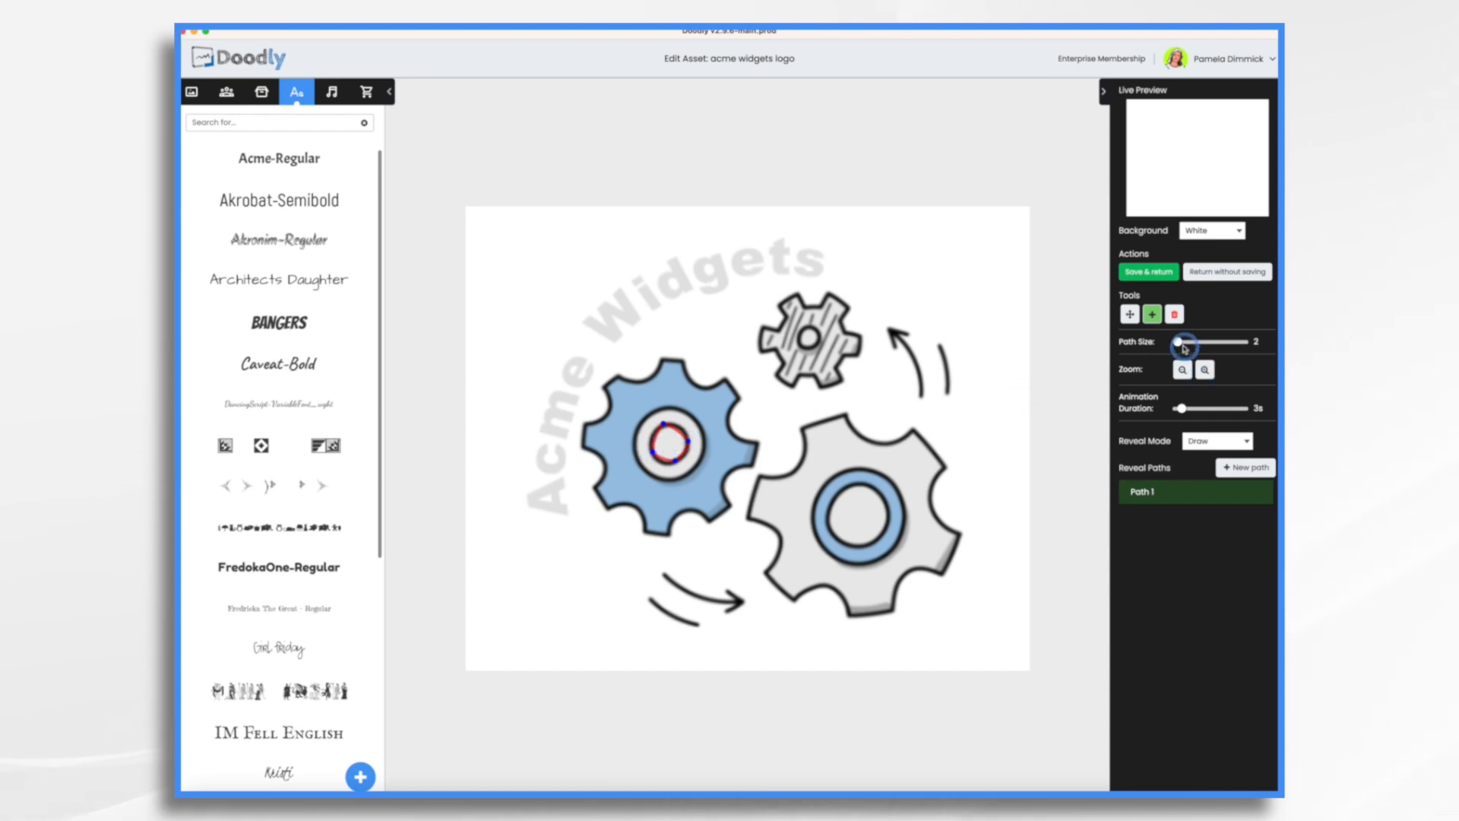
drag(1181, 342, 1197, 352)
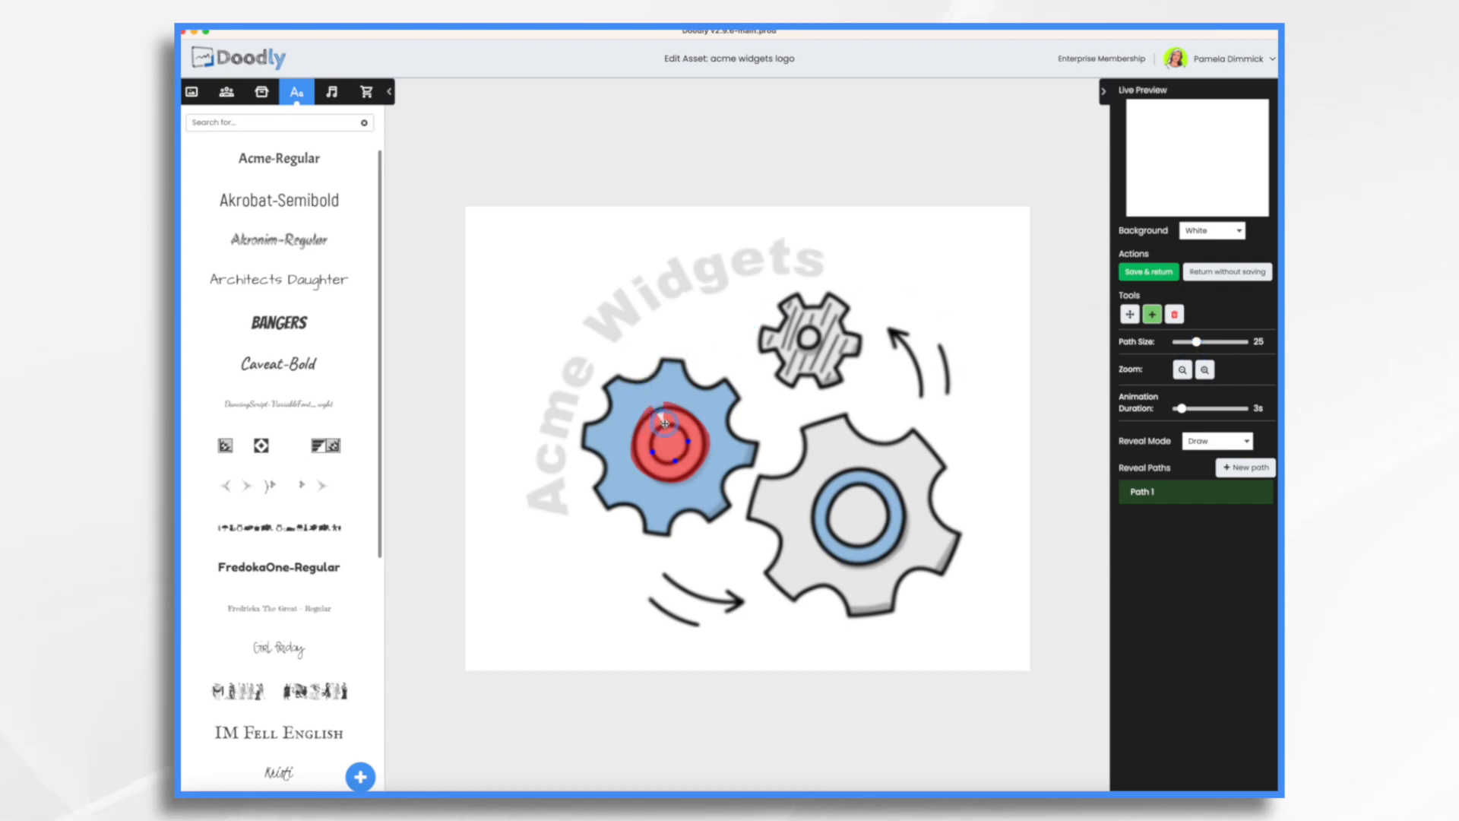
- Close the hub path, and trace a new reveal path with path size 29 around the blue gear's teeth
click(665, 423)
key(n)
key(n)
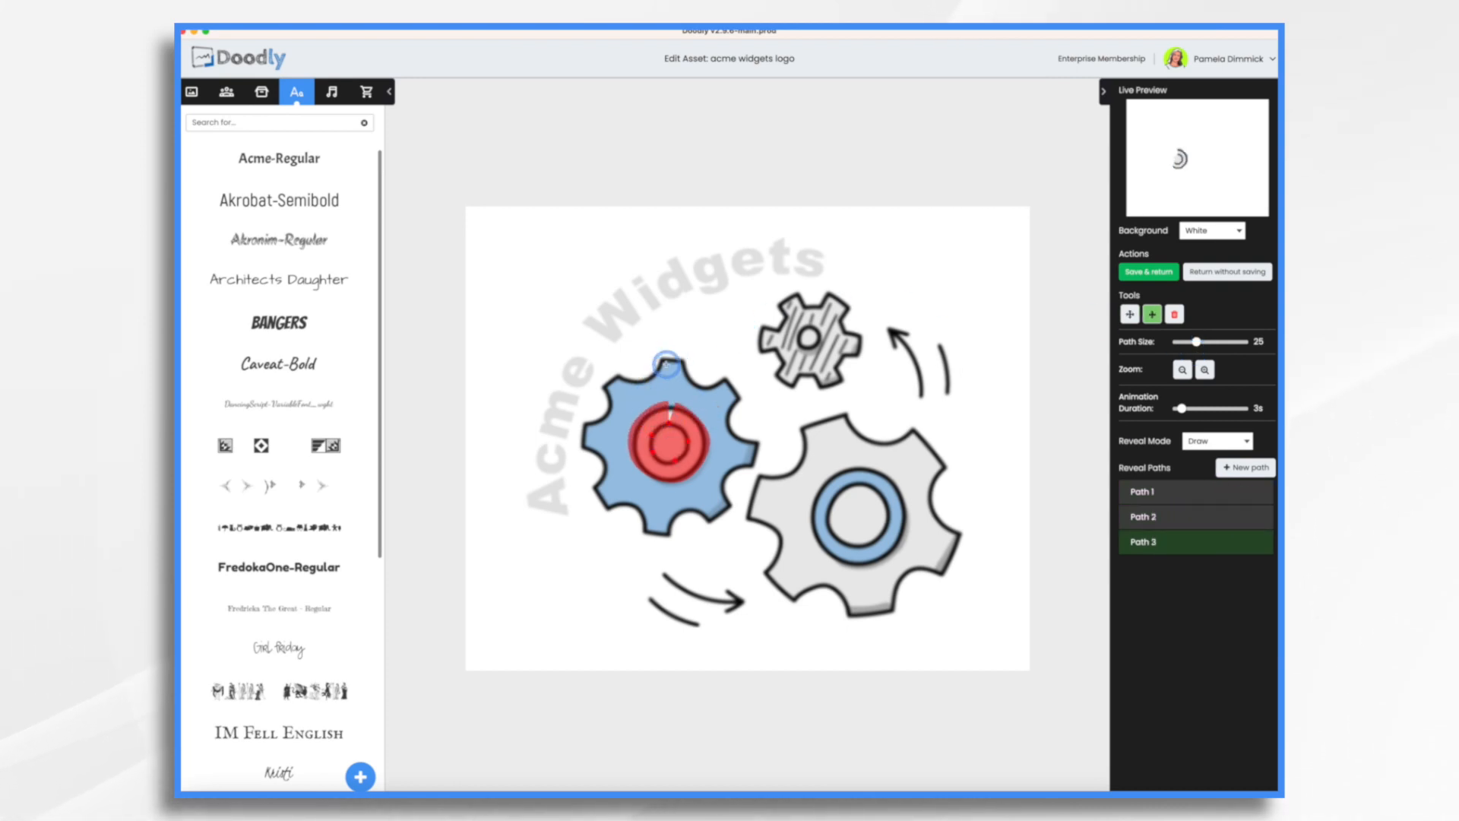
mouse_move(666, 365)
mouse_down()
mouse_move(733, 455)
mouse_move(657, 522)
mouse_move(611, 431)
mouse_up()
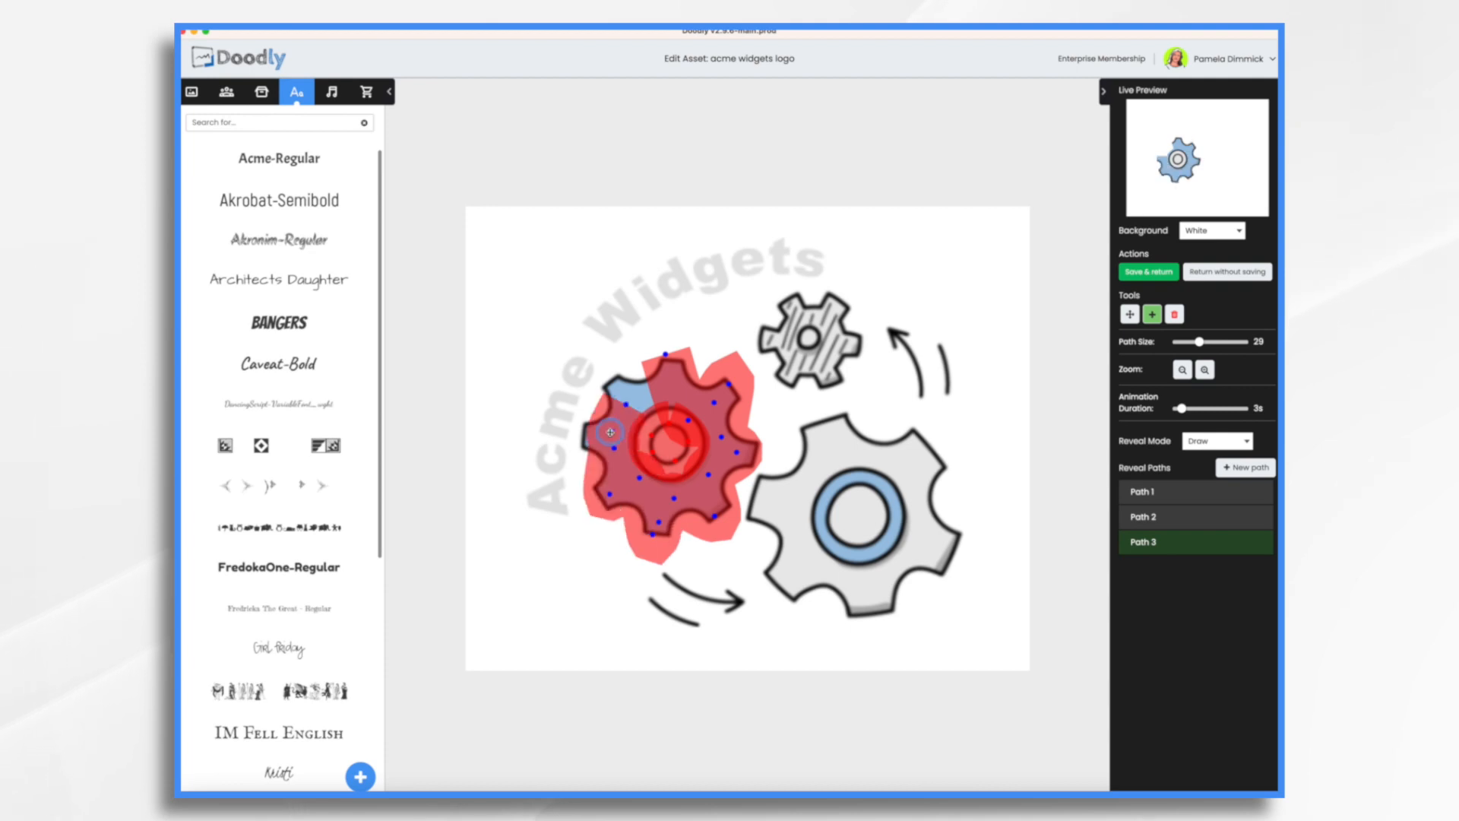
click(601, 434)
click(624, 392)
- Add a separate reveal path over each of the two curved arrow lines below the blue gear
click(1244, 468)
click(660, 570)
click(753, 603)
click(1244, 468)
click(643, 592)
click(714, 632)
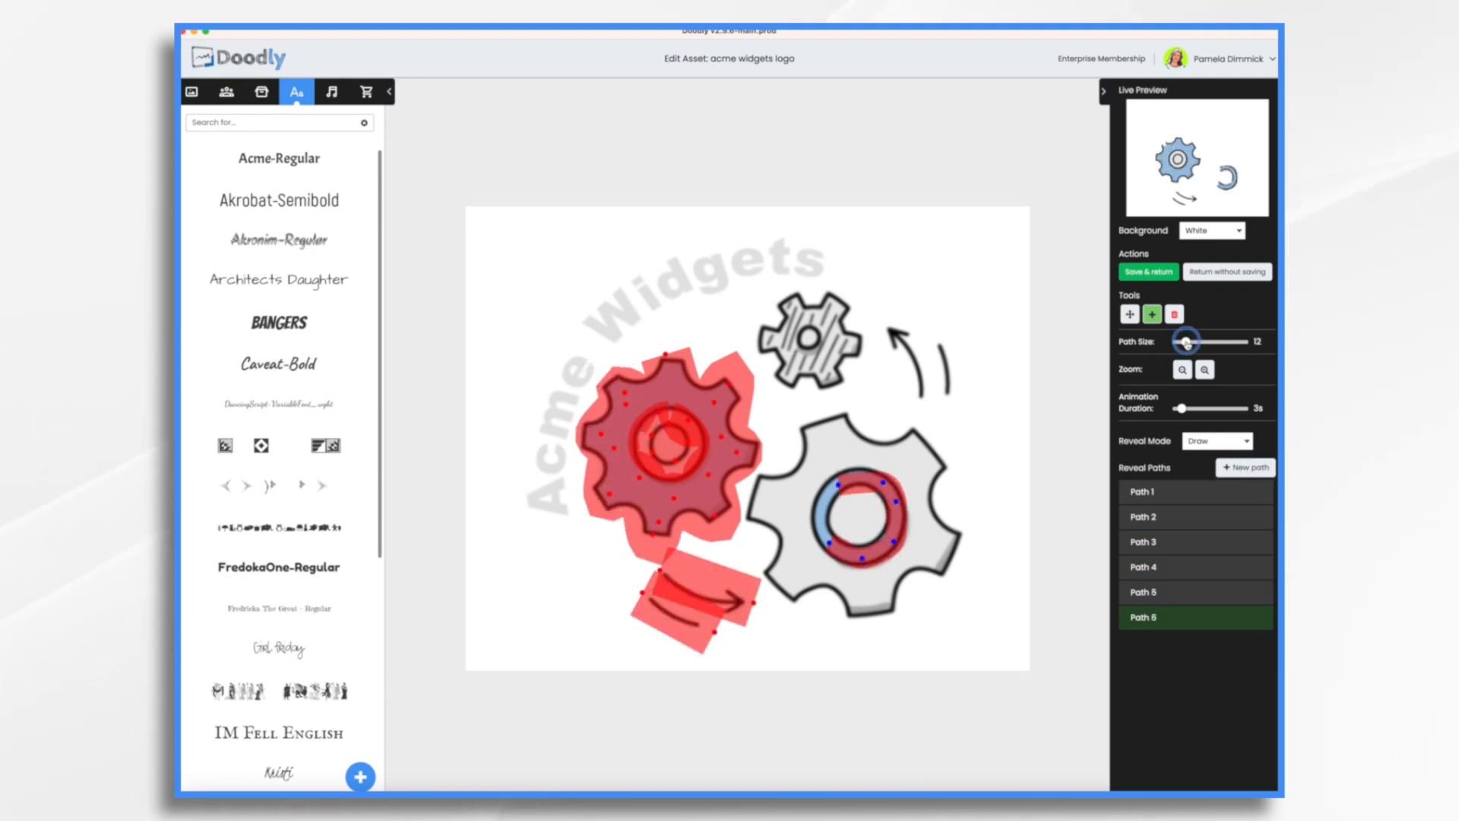
- Complete the reveal path around the large grey gear's blue ring, and add another path over the ring's white centre
drag(1186, 342, 1208, 342)
click(822, 515)
click(831, 491)
click(854, 480)
click(1244, 467)
click(850, 511)
click(876, 502)
click(871, 532)
click(842, 513)
click(845, 495)
- Add a reveal path around the large grey gear's body and teeth with path size 41
click(1244, 467)
click(799, 486)
click(812, 466)
click(832, 434)
click(882, 447)
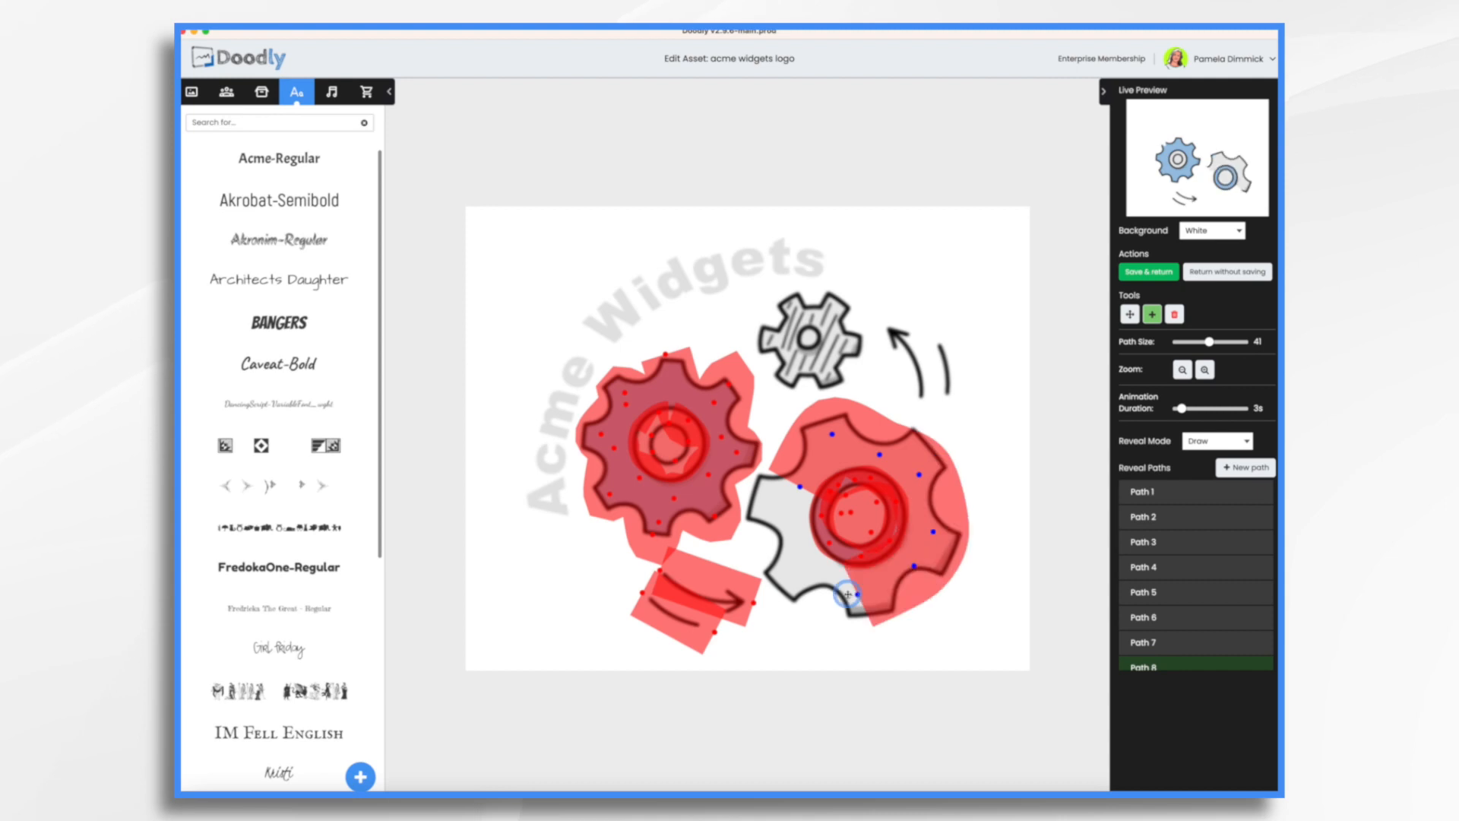
- Add reveal paths over the curved arrow lines beside the small striped gear
click(1253, 468)
click(948, 399)
click(947, 364)
click(935, 332)
- Add a new reveal path covering the small striped gear
click(1246, 467)
click(804, 335)
click(823, 337)
click(794, 349)
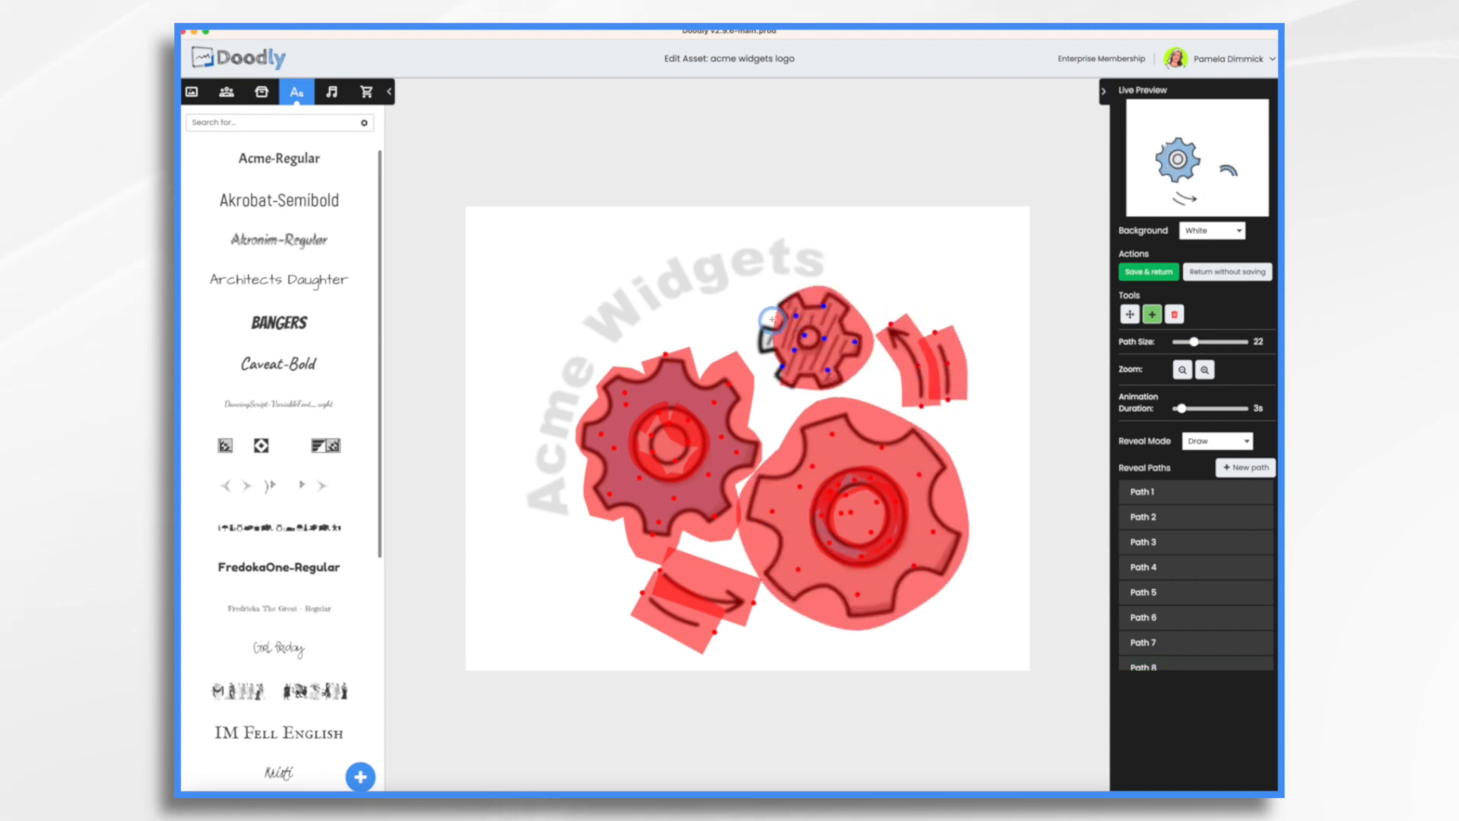
- Cover the curved "Acme Widgets" lettering with a reveal path, adjust a blue gear path point, and save the logo asset
click(655, 287)
click(705, 267)
click(783, 259)
click(830, 265)
drag(625, 393, 626, 390)
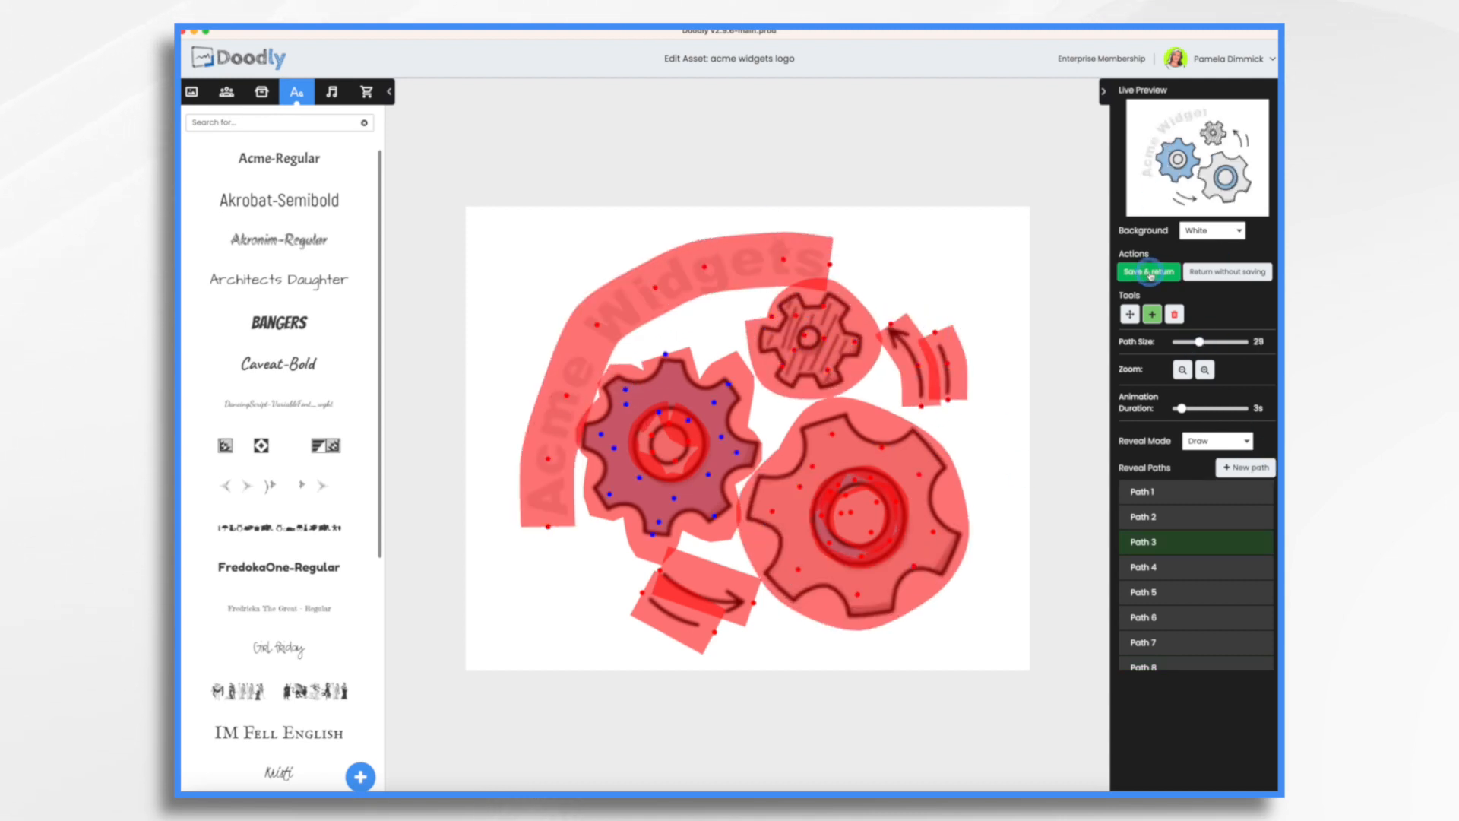
click(1154, 275)
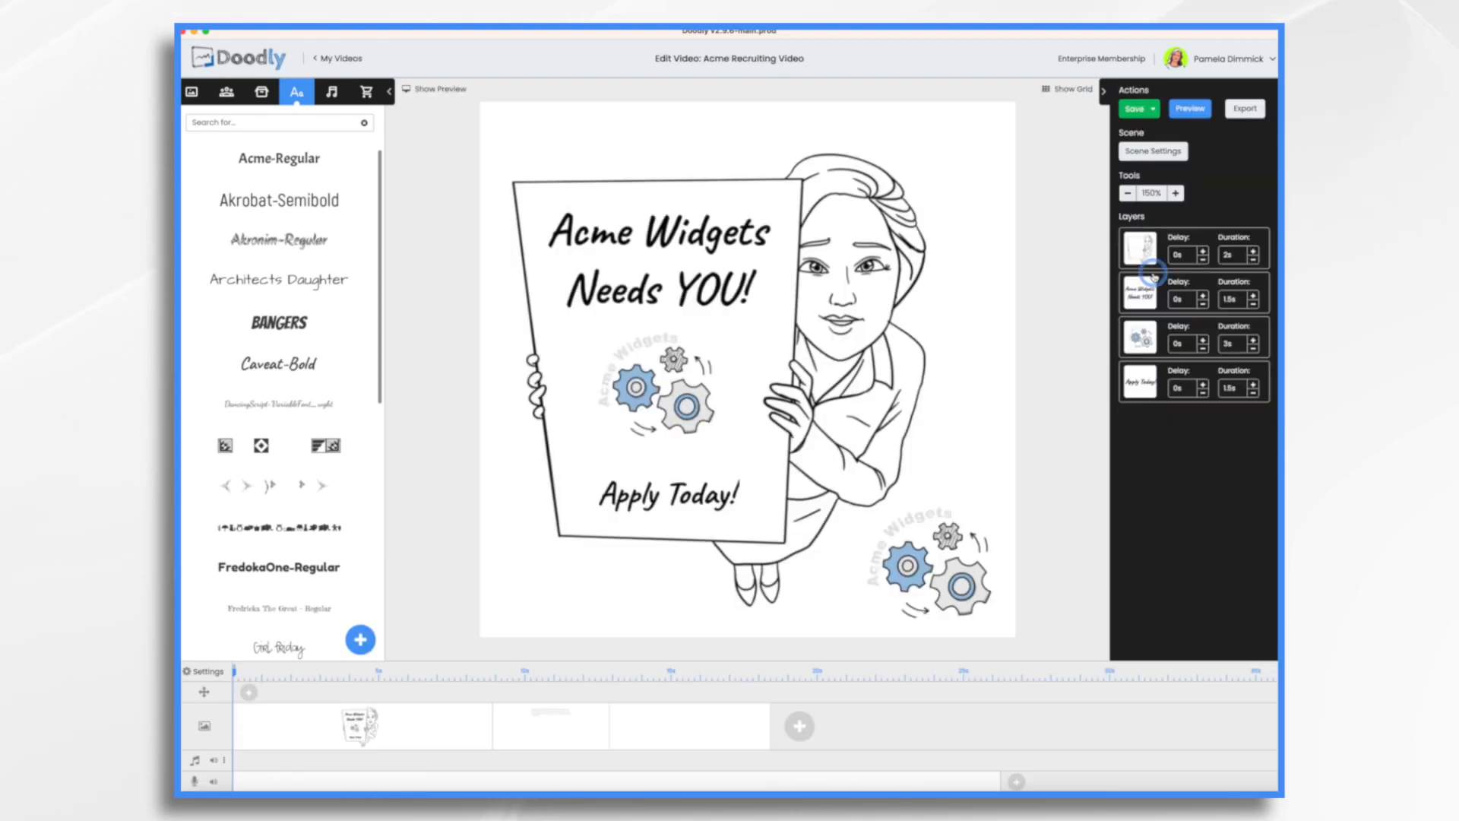
- Set the sign logo's animation duration to 2 s and preview the video
click(1254, 350)
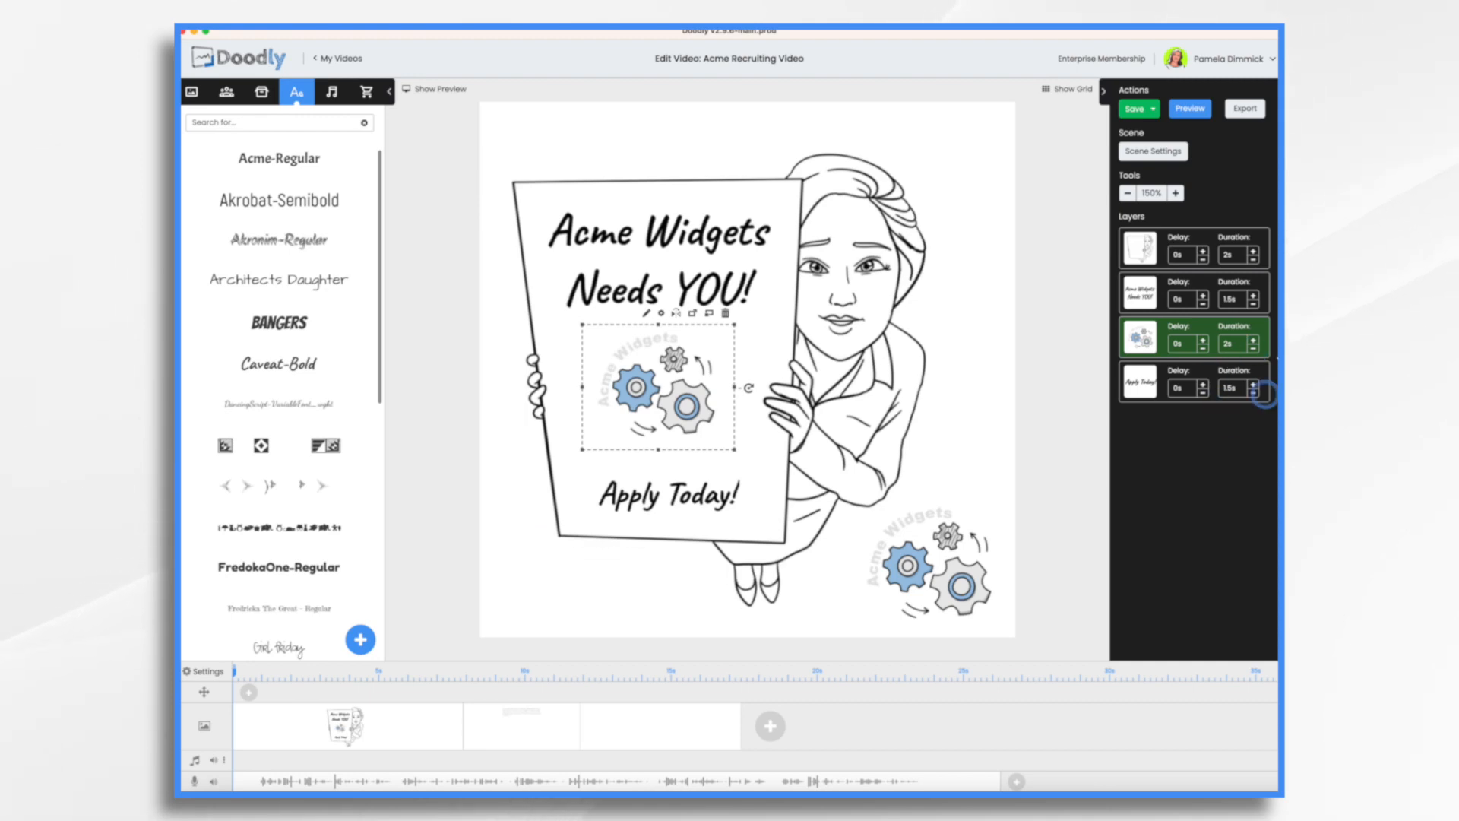
click(1193, 114)
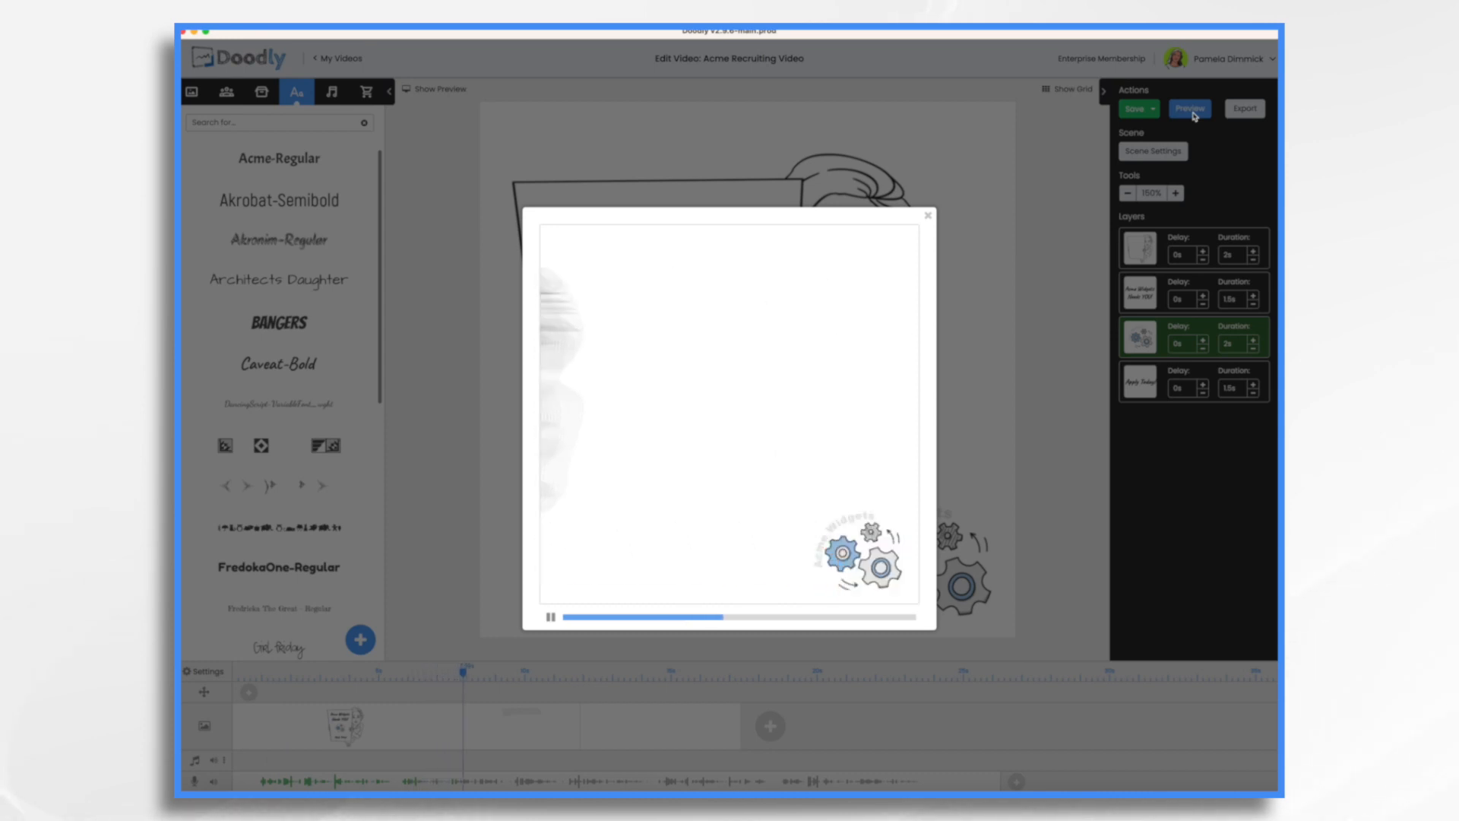
click(928, 215)
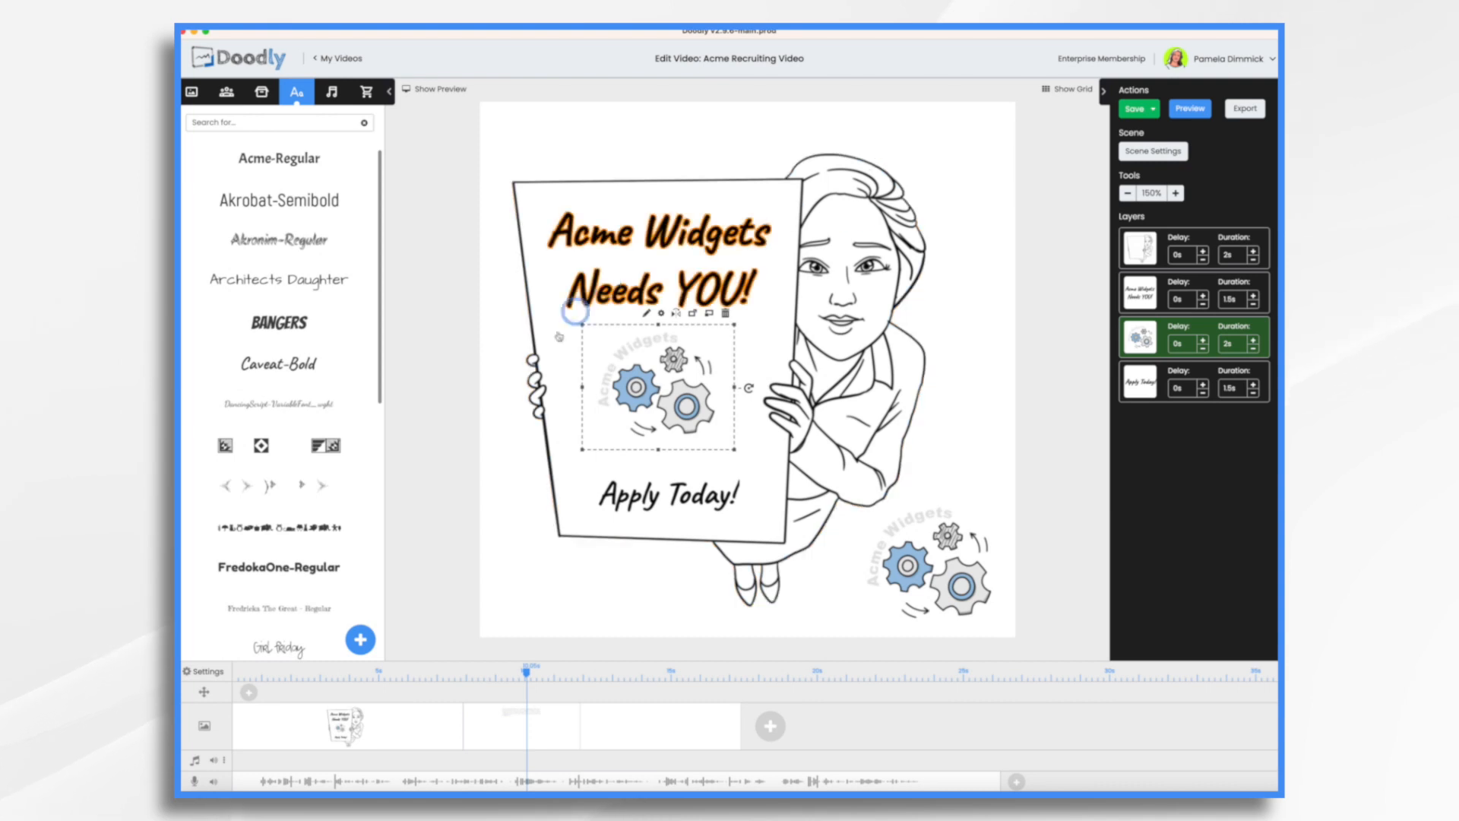
- Move the Widgets Careers Audio voiceover clip earlier so it starts closer to the beginning of the timeline
click(407, 733)
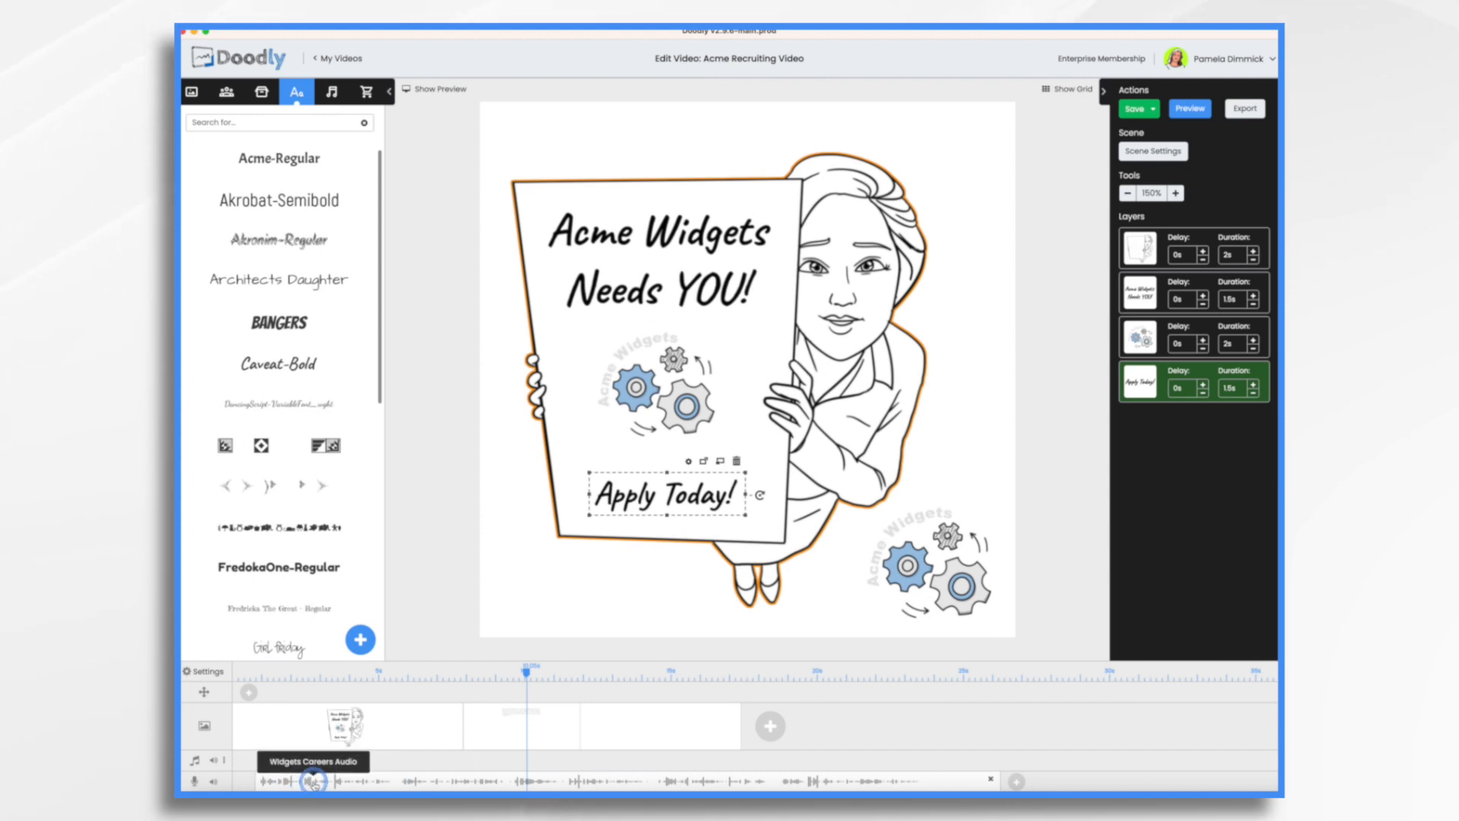
drag(314, 781, 294, 781)
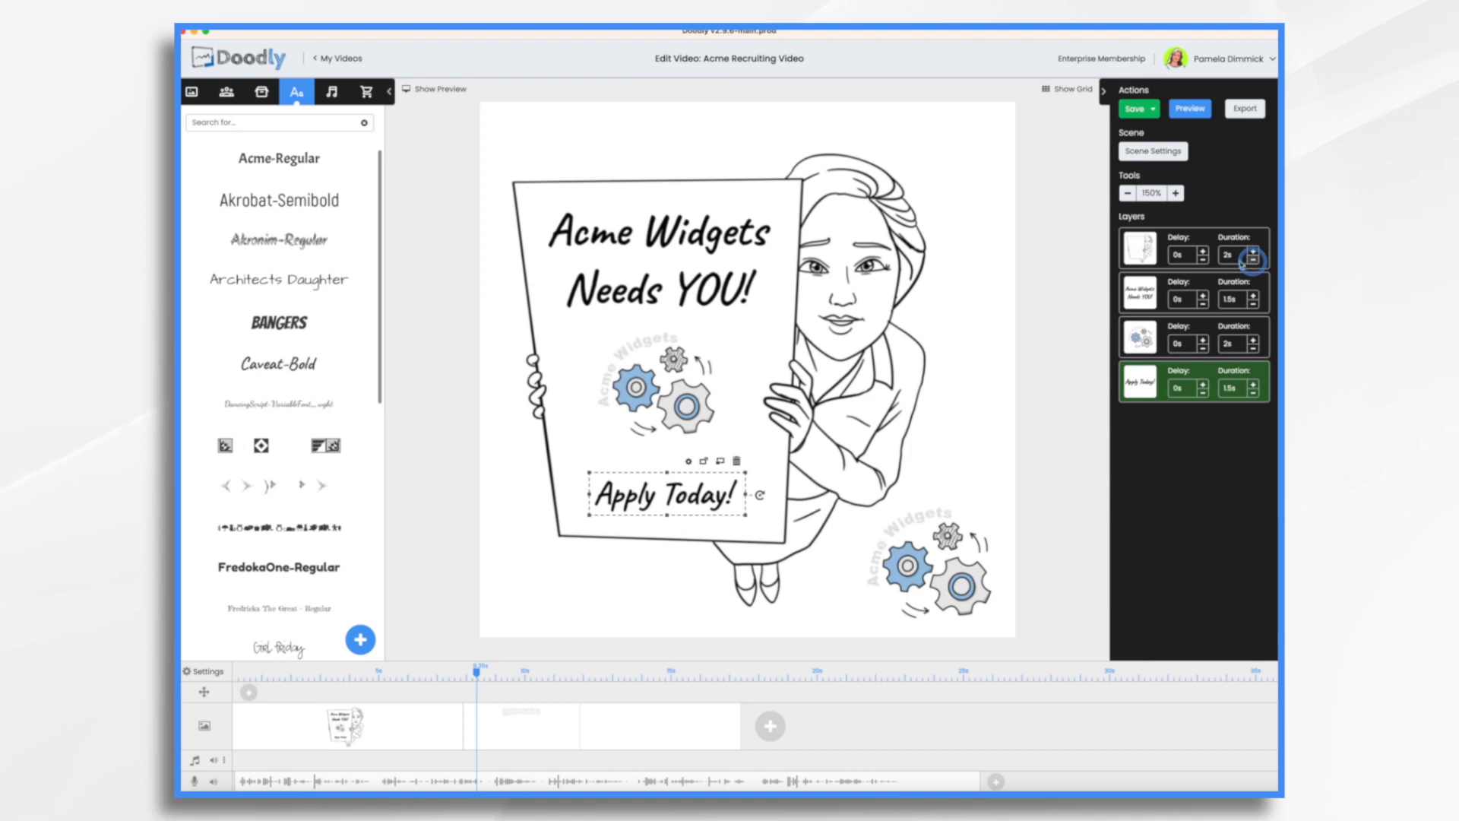
- Search the prop library for "widget" and add the widget 10 interlocked-hands artwork to the second scene
click(531, 723)
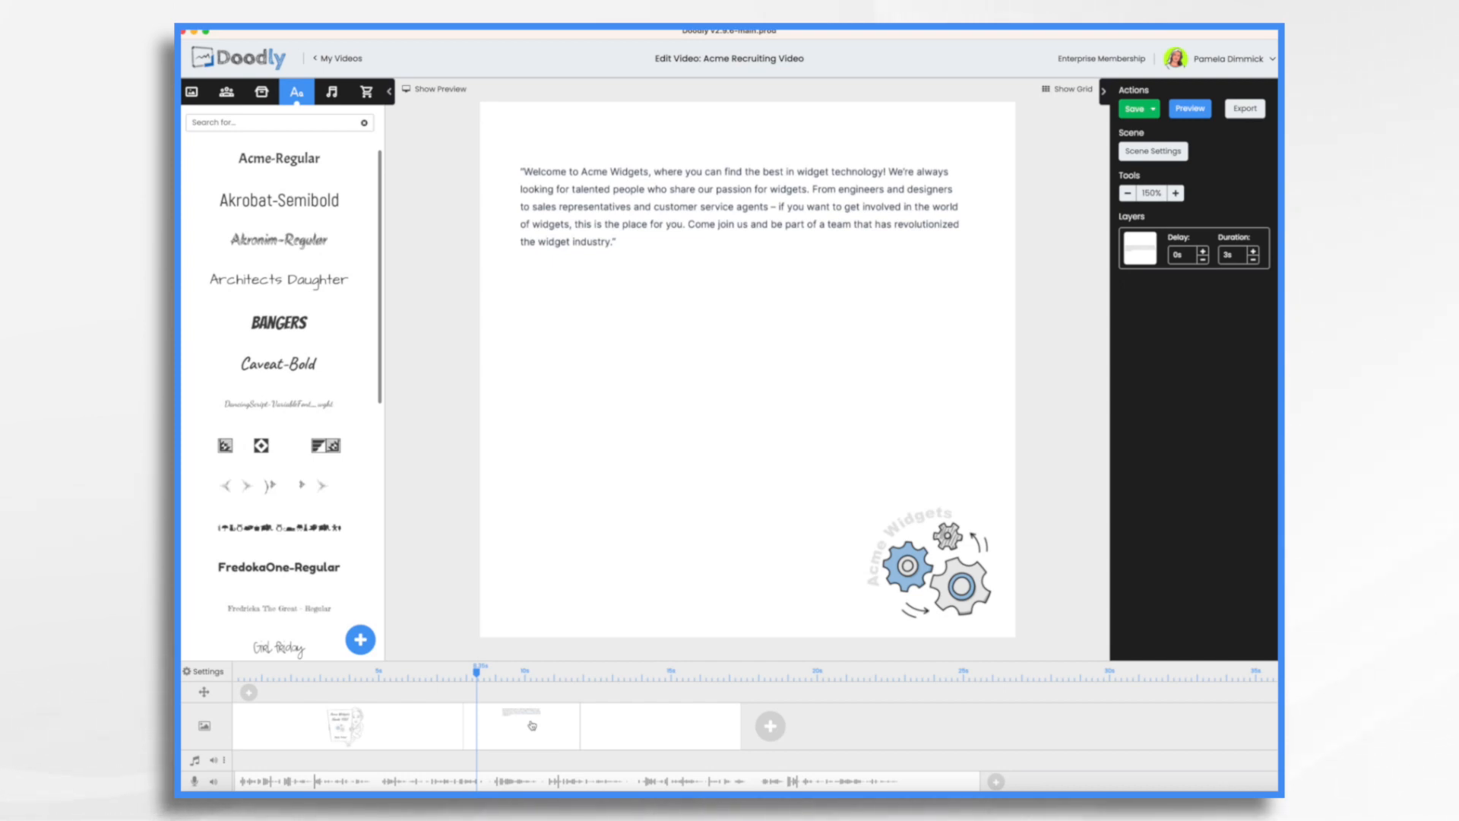
click(266, 94)
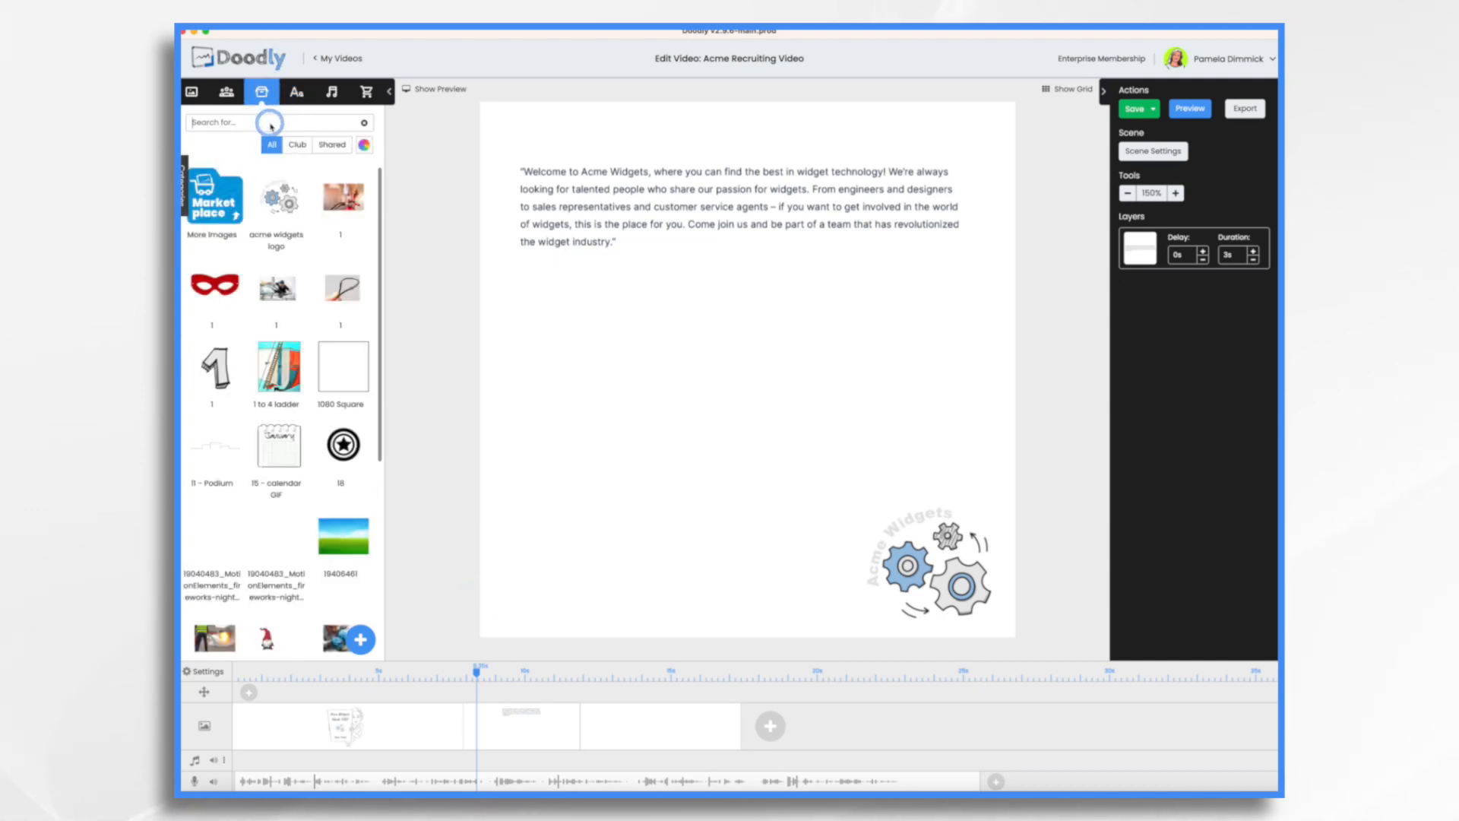
text(widg)
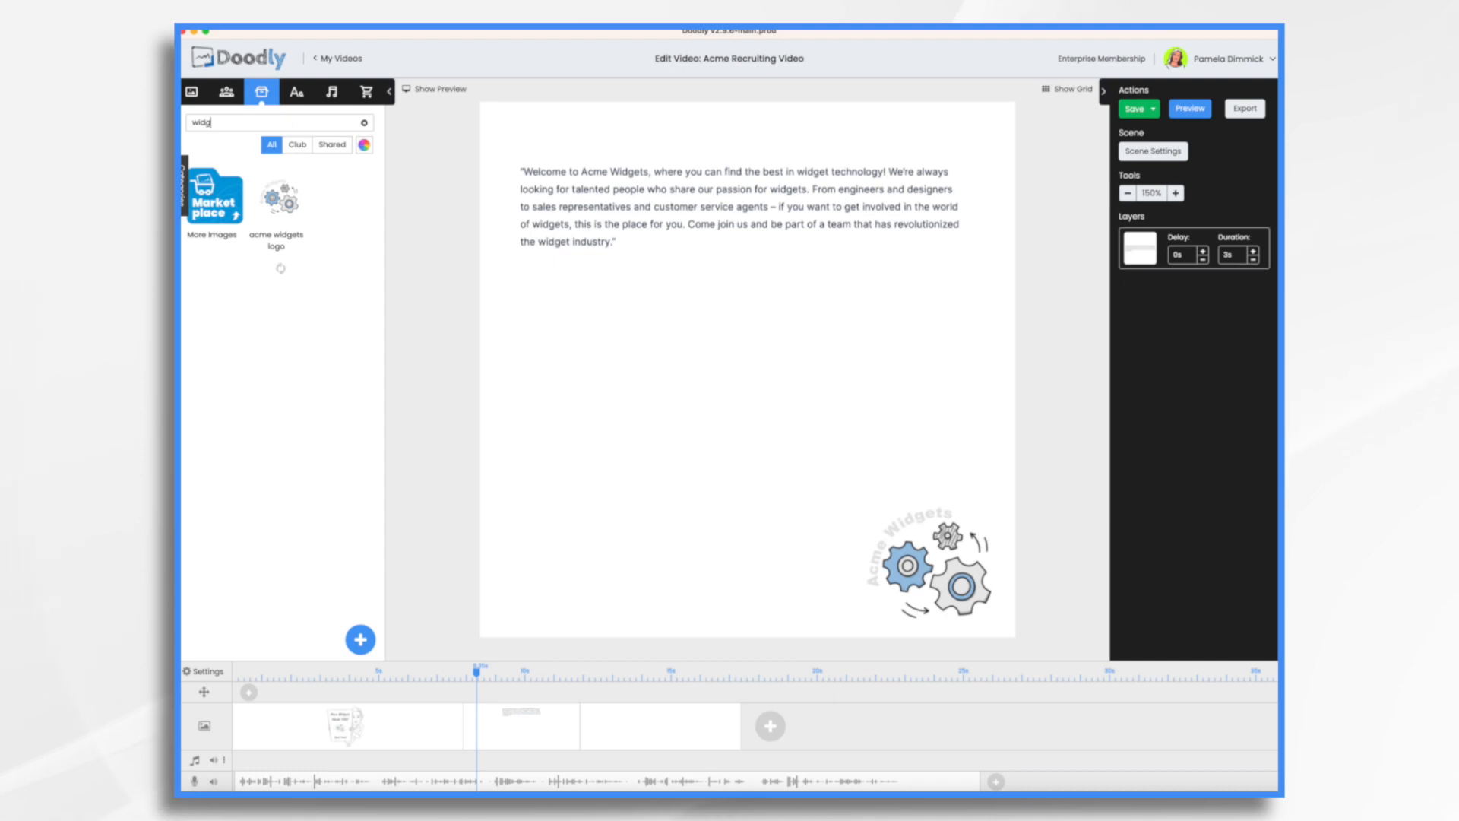
text(et)
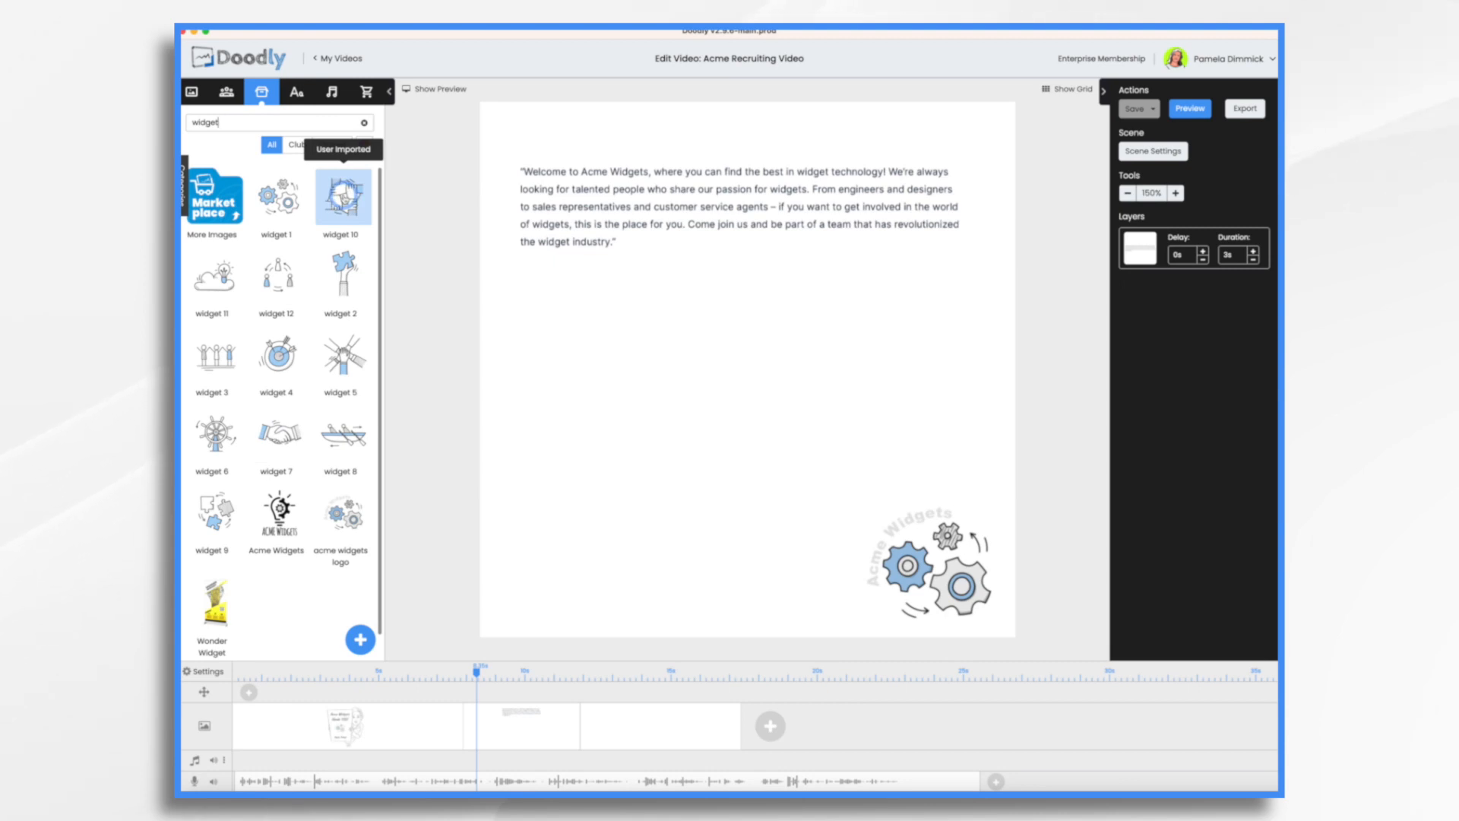
drag(343, 196, 730, 384)
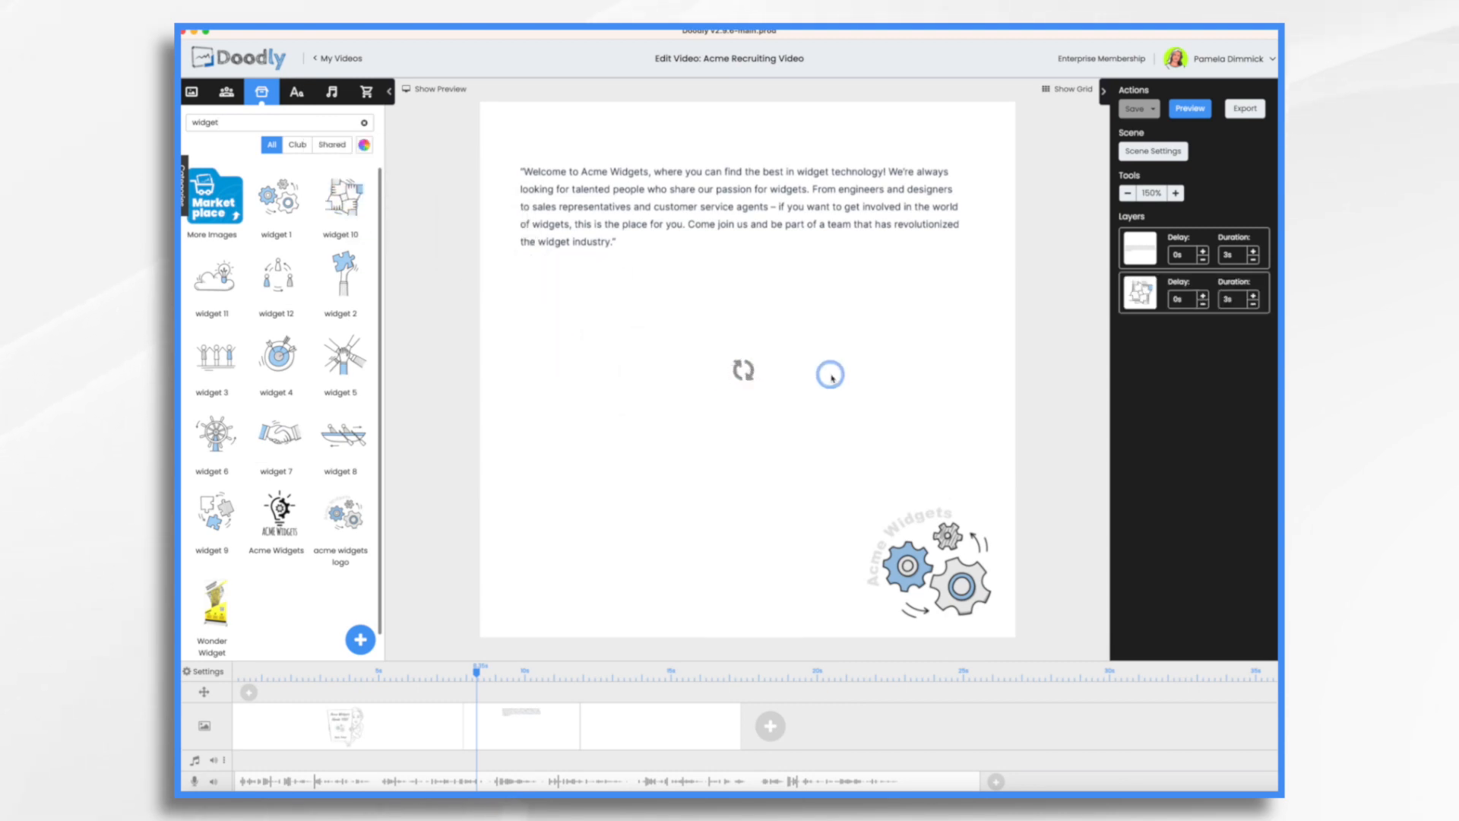
drag(215, 355, 658, 529)
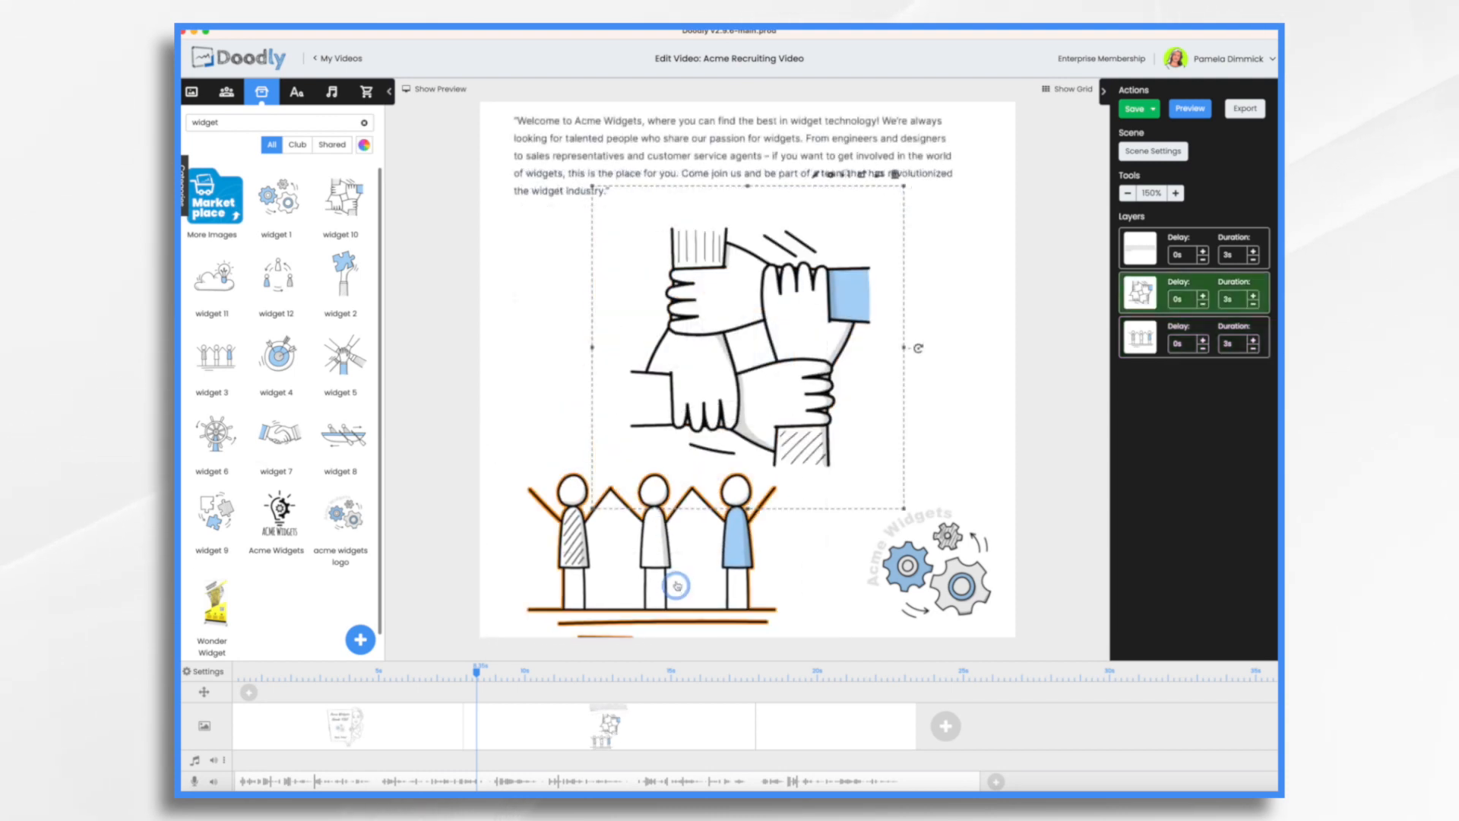
click(682, 557)
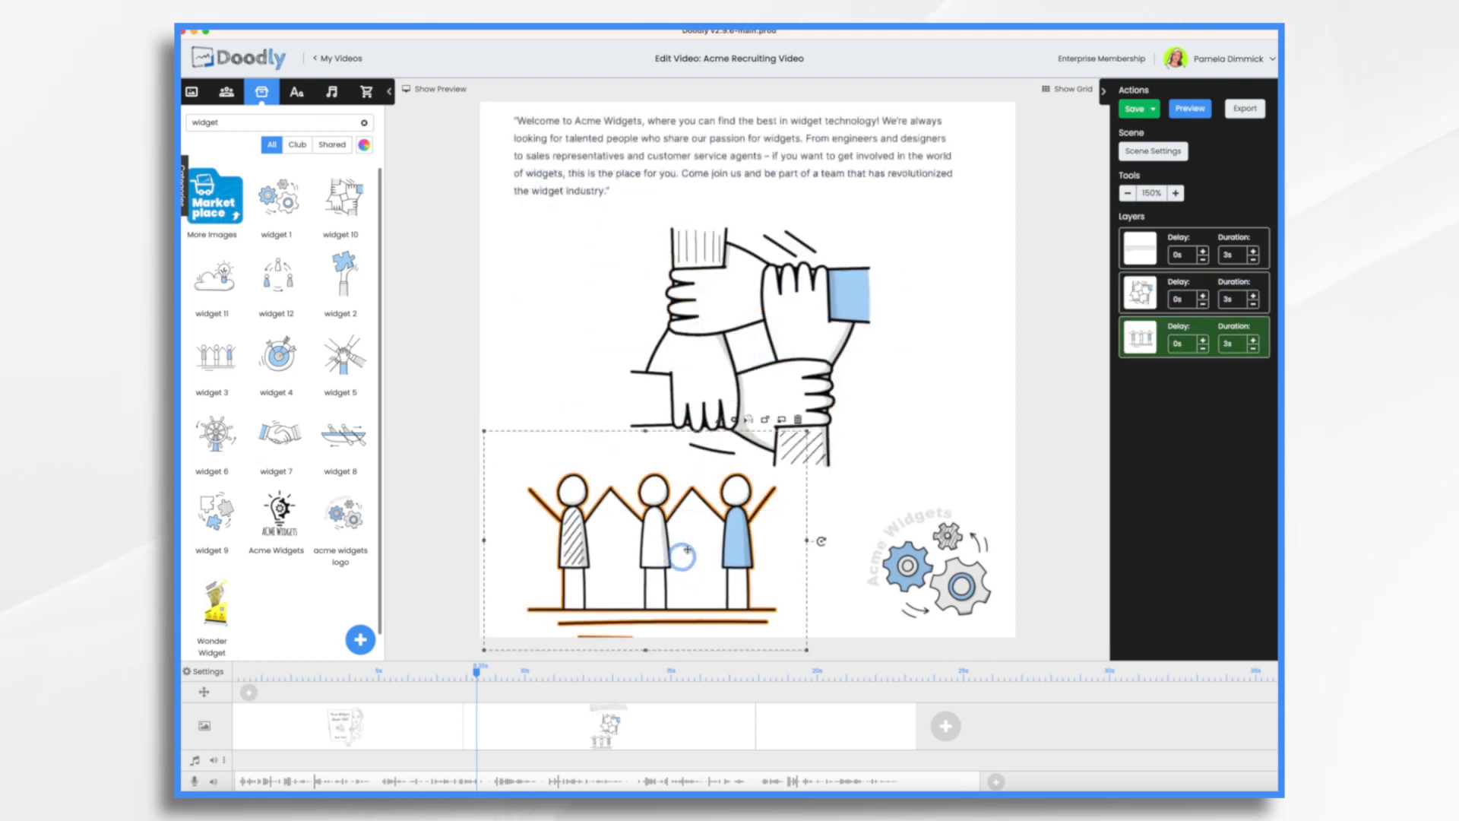
click(797, 420)
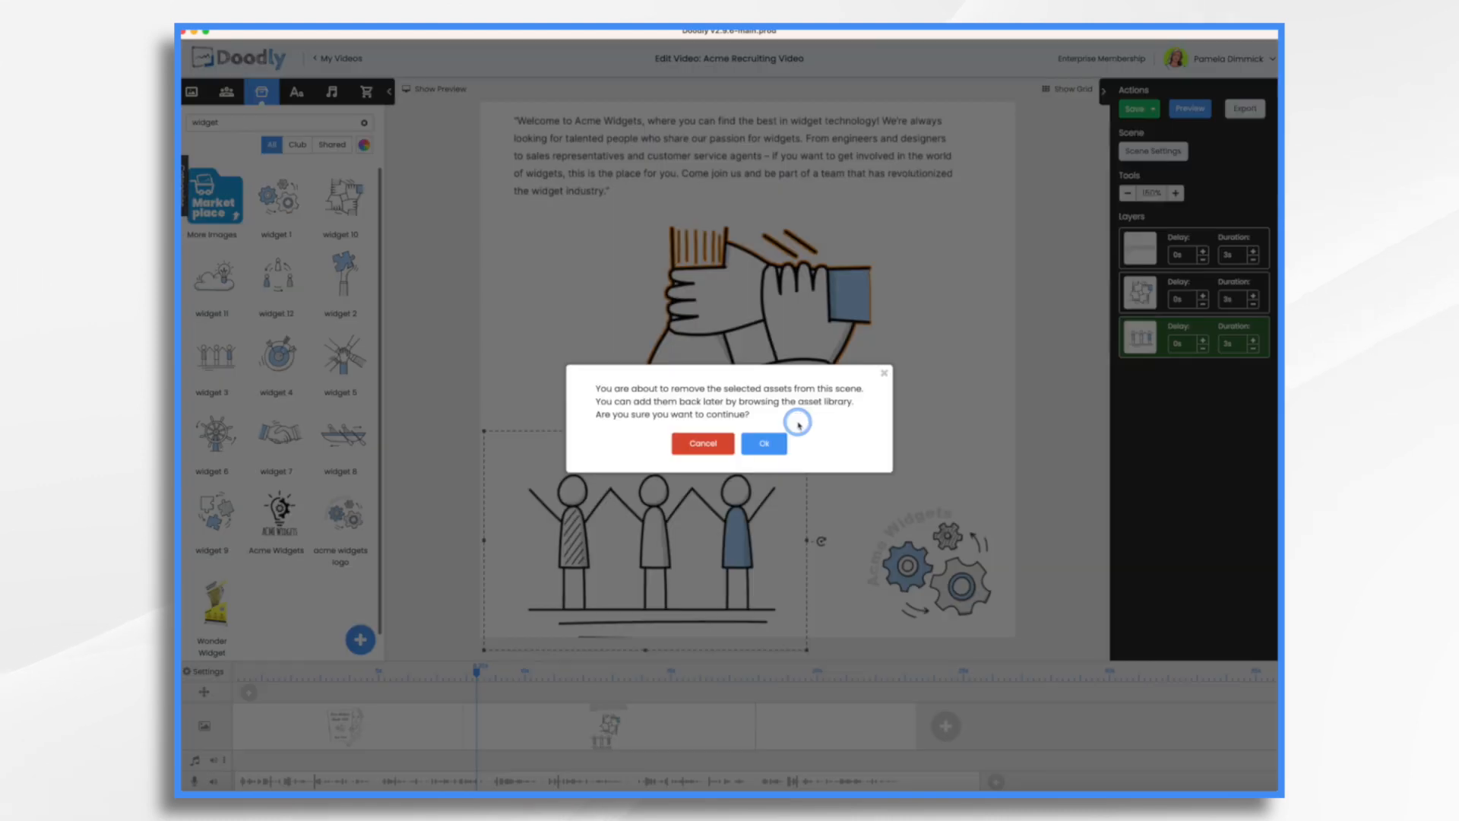
click(753, 443)
- Enlarge the interlocked-hands artwork, and browse the Week 9 folder for a new prop image to import
click(729, 374)
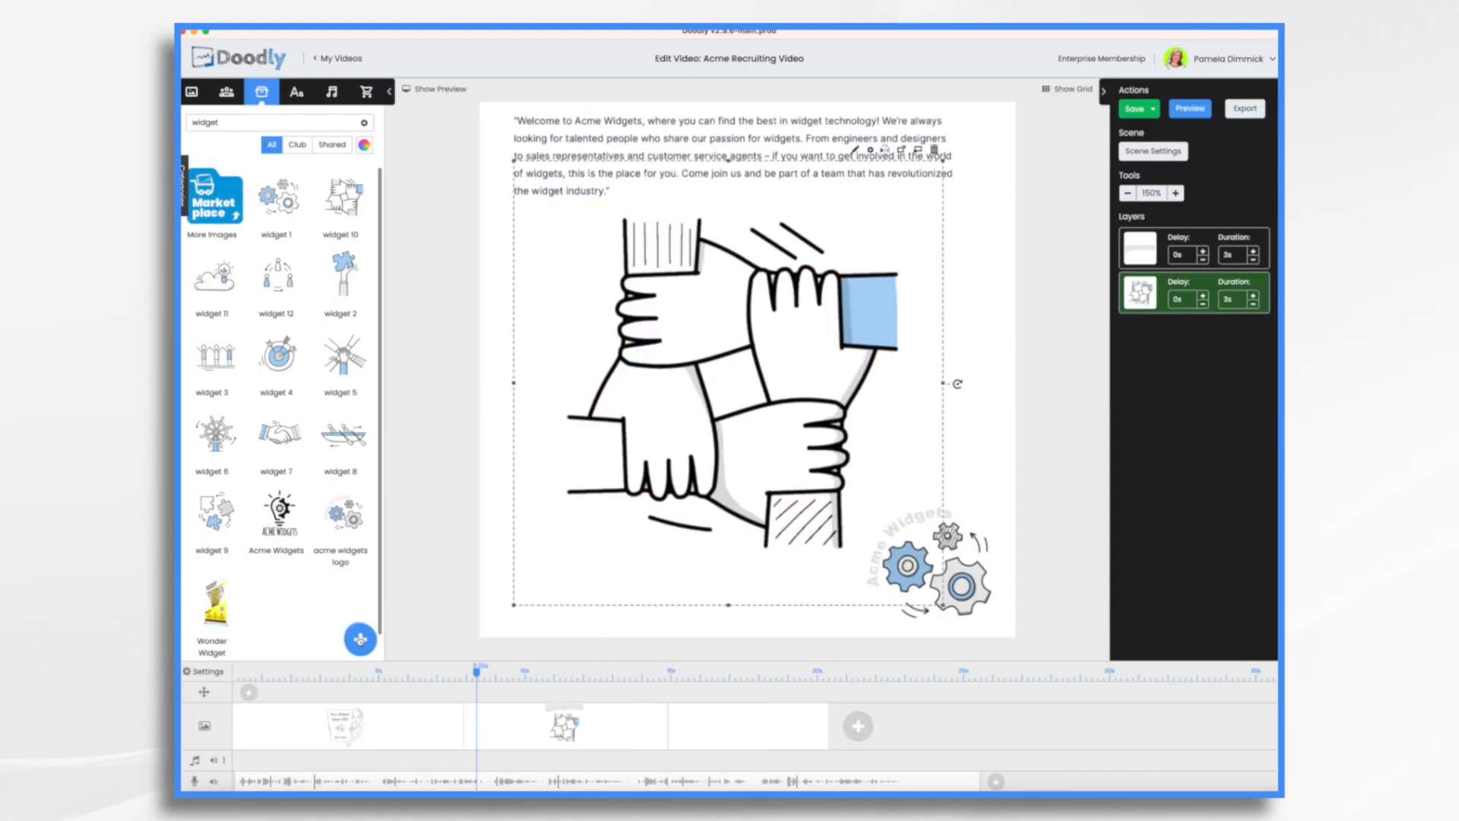
click(360, 640)
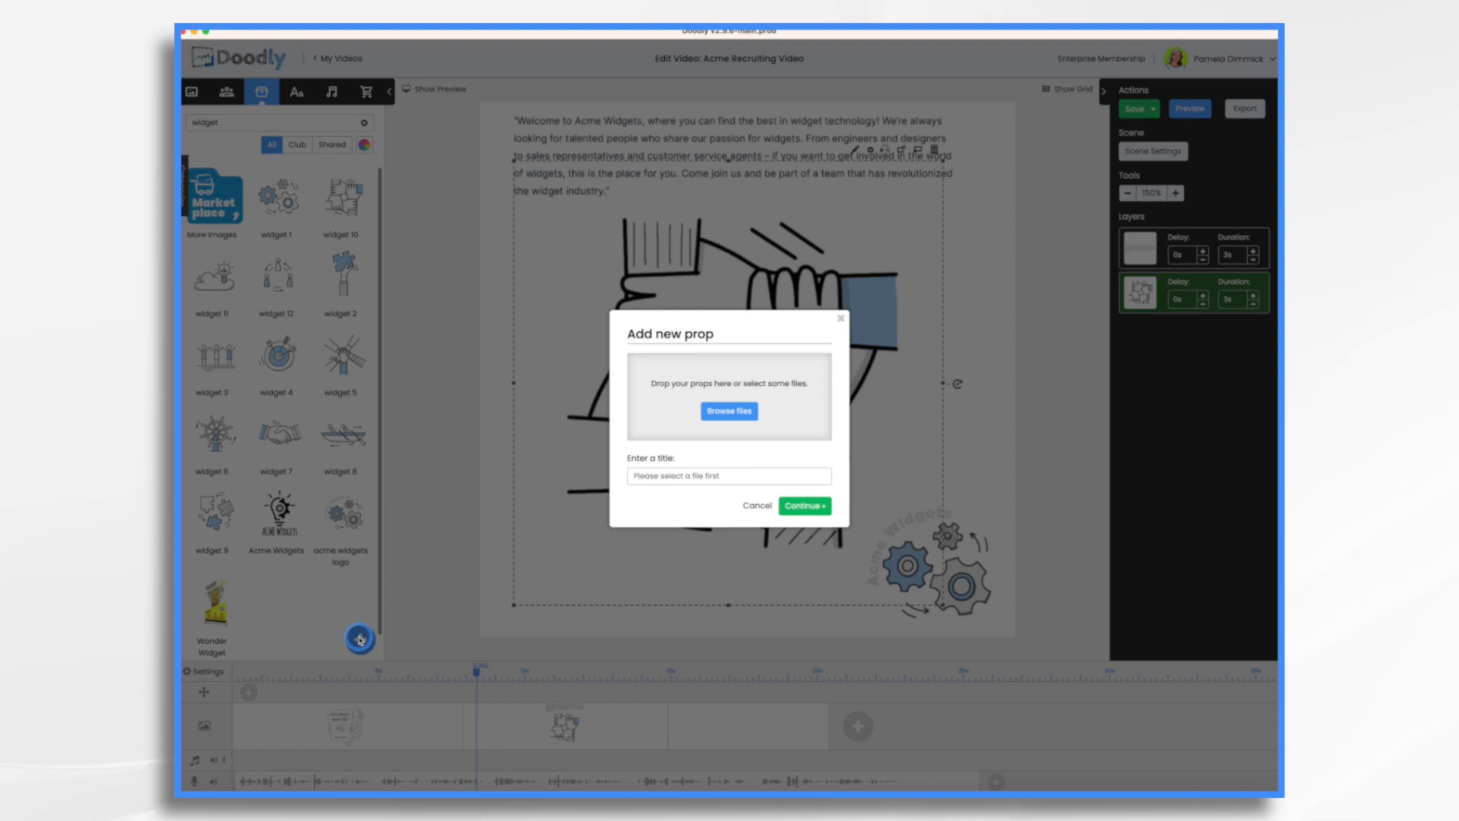
click(745, 417)
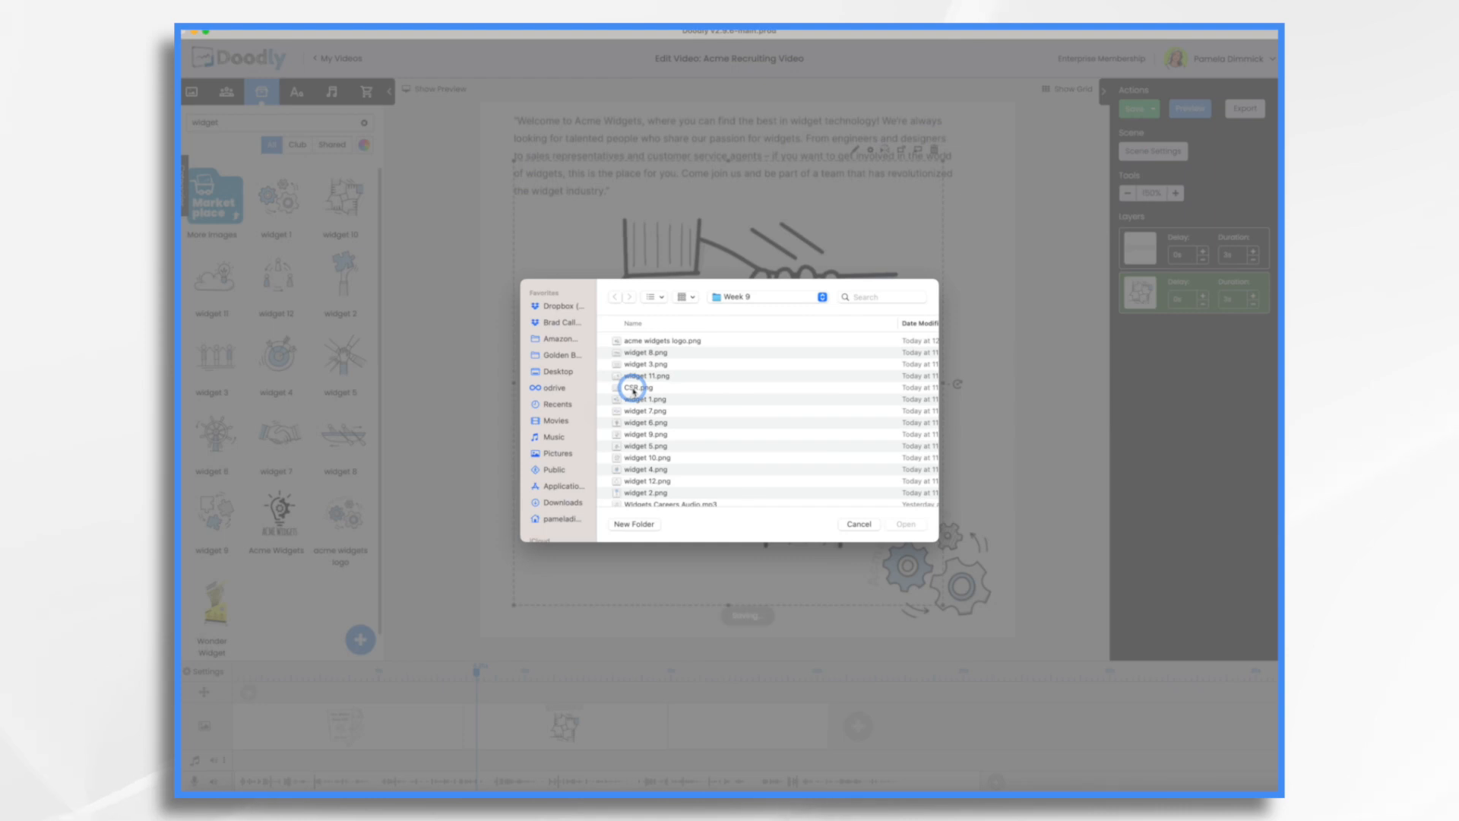
scroll(633, 391, down, 3)
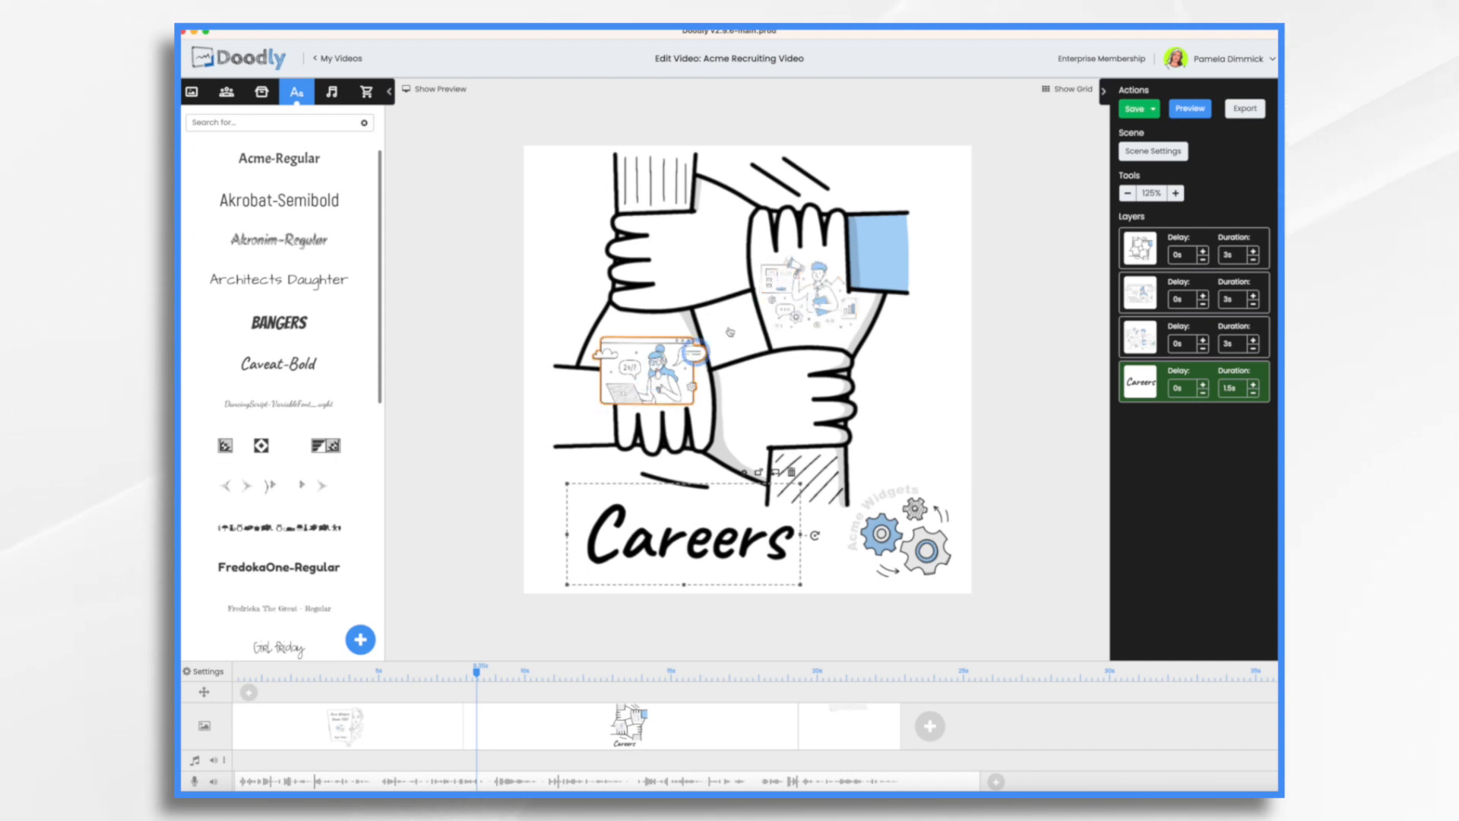
- Reduce the opacity of the interlocked-hands artwork in its asset settings
click(769, 173)
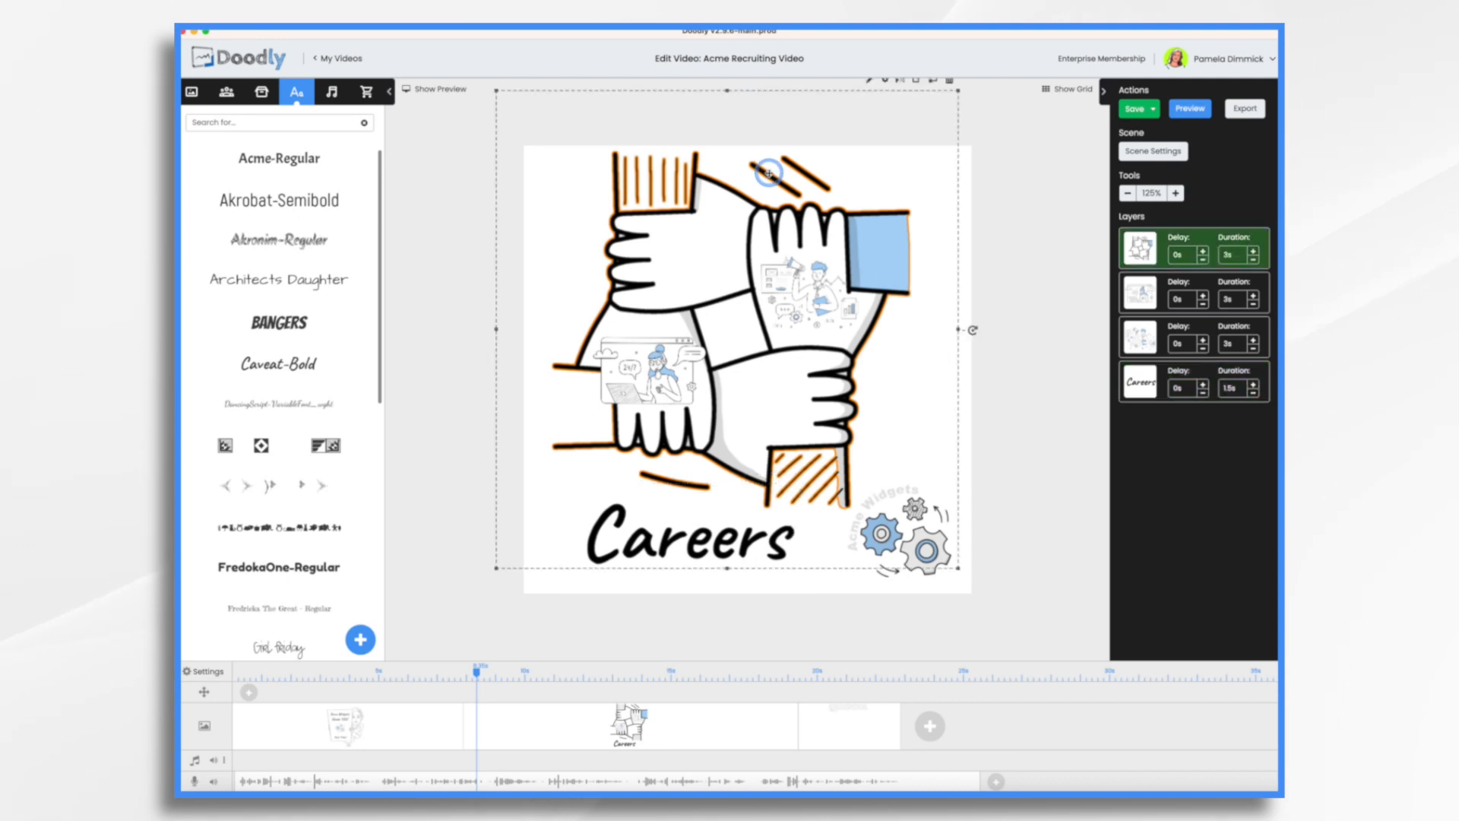
click(886, 81)
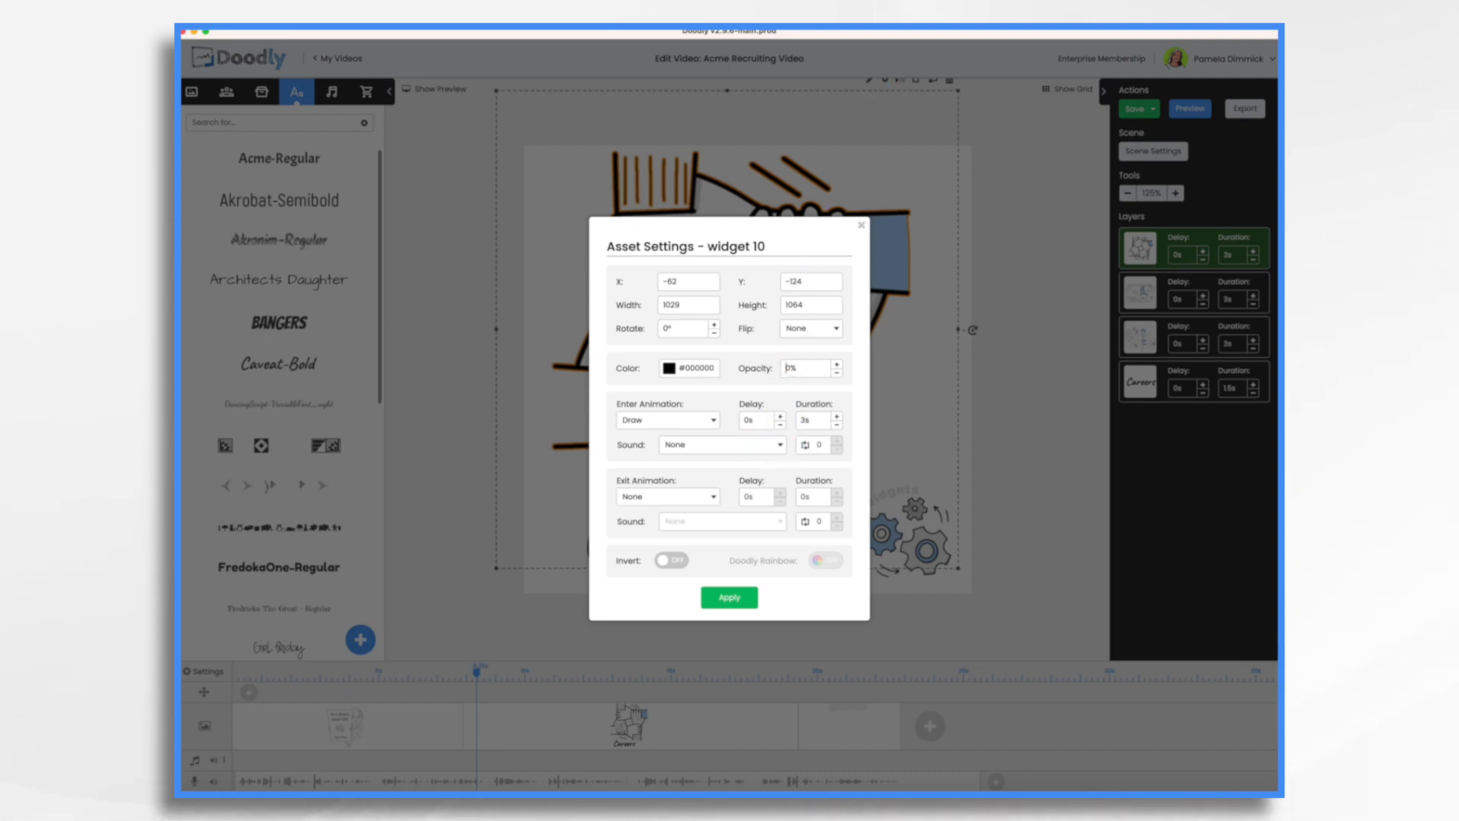
click(749, 601)
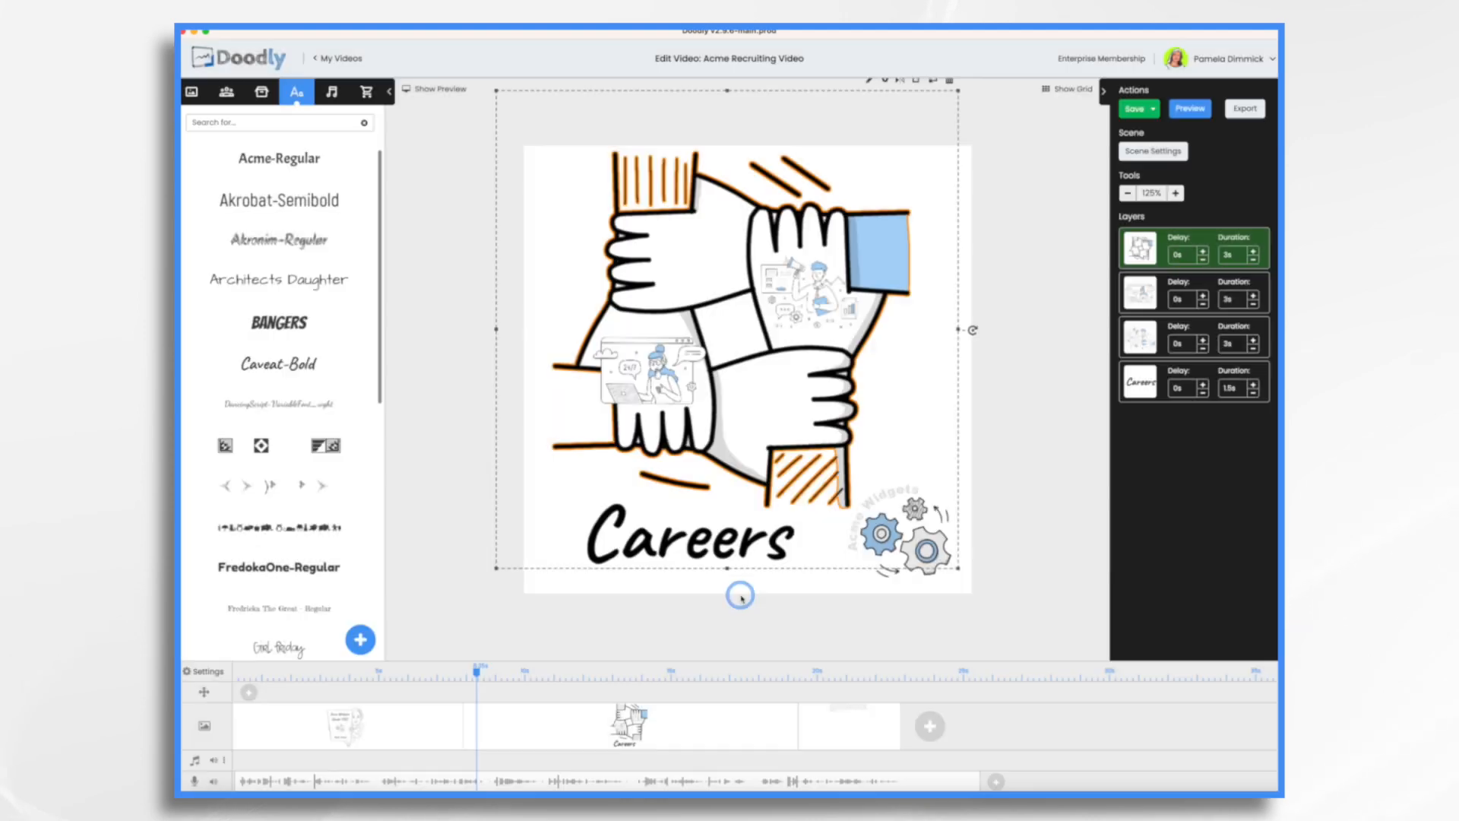
click(937, 570)
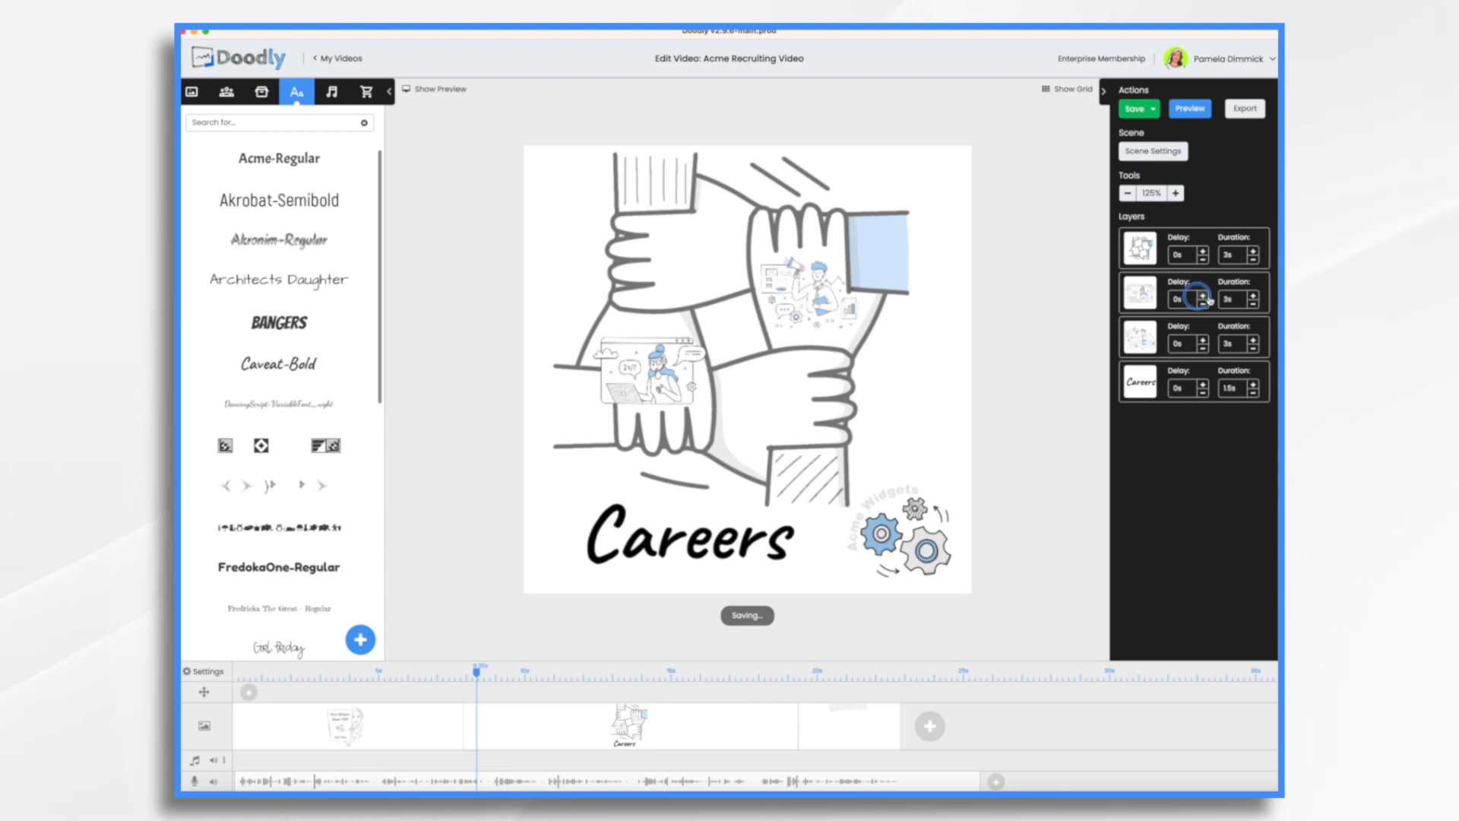
- Set the interlocked-hands layer's duration to 0 s
click(1254, 260)
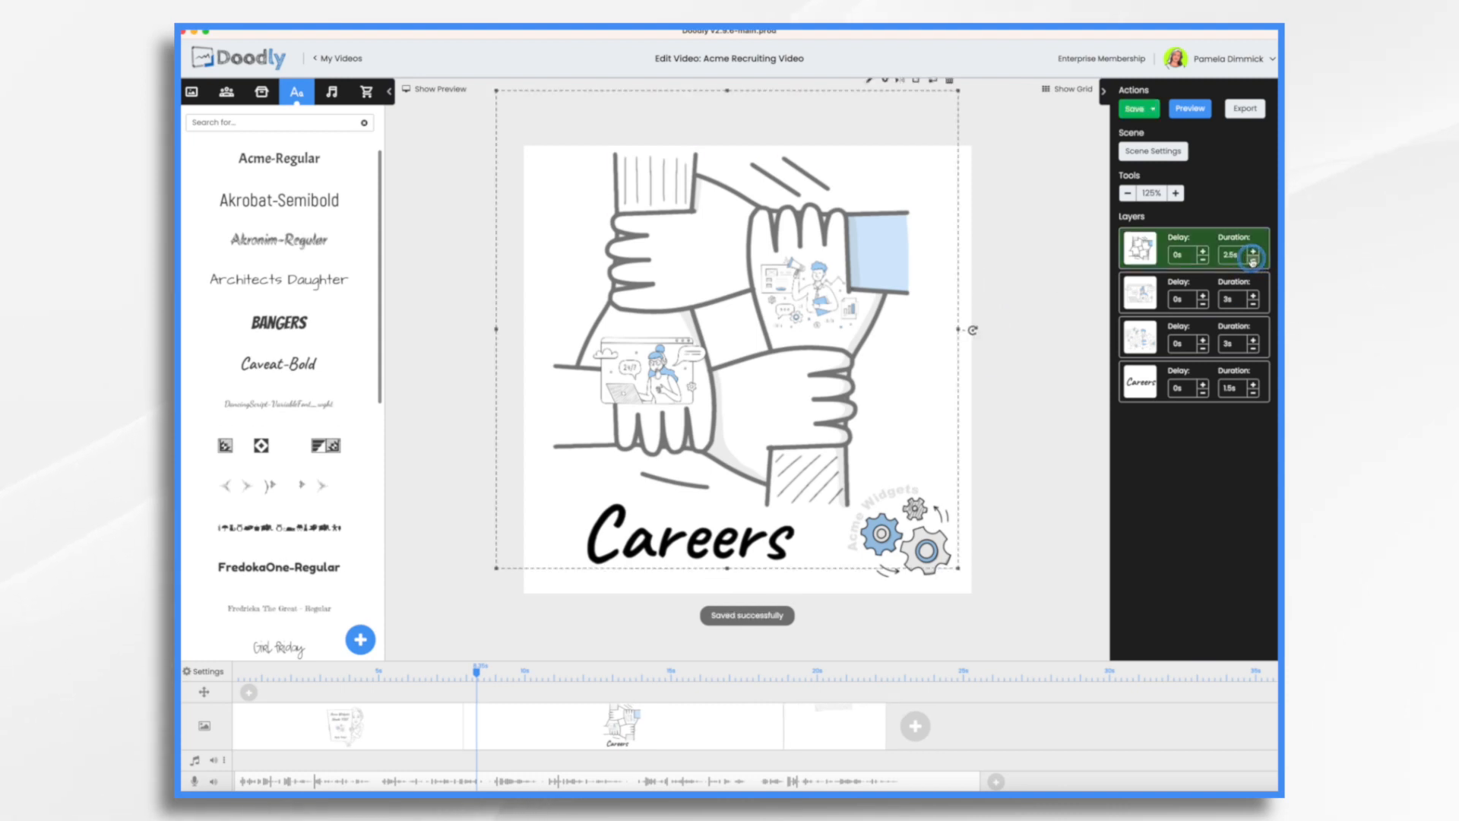
click(1253, 260)
click(1252, 260)
click(1252, 260)
click(1252, 260)
click(1252, 259)
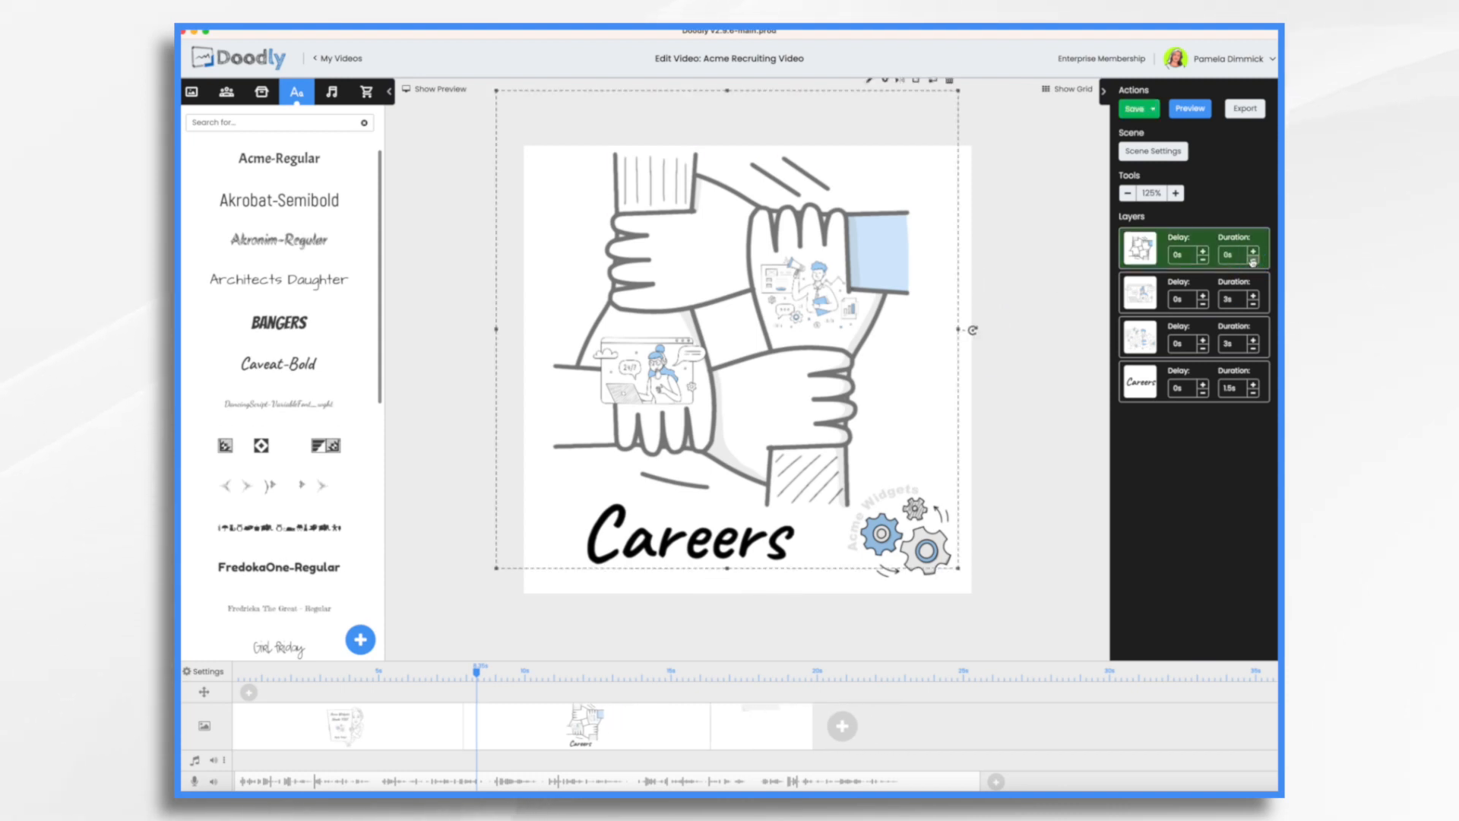
click(1043, 292)
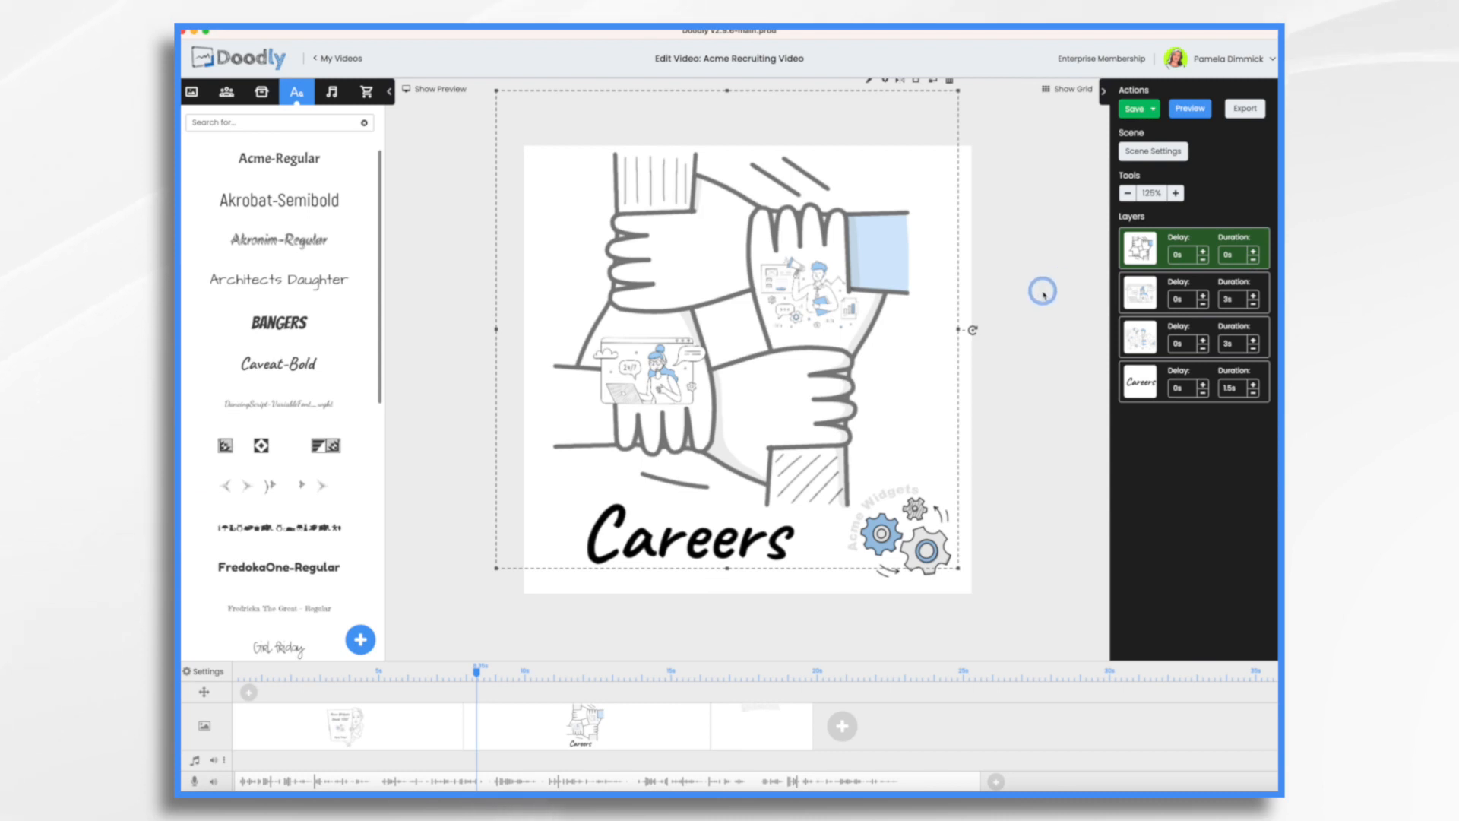
click(836, 392)
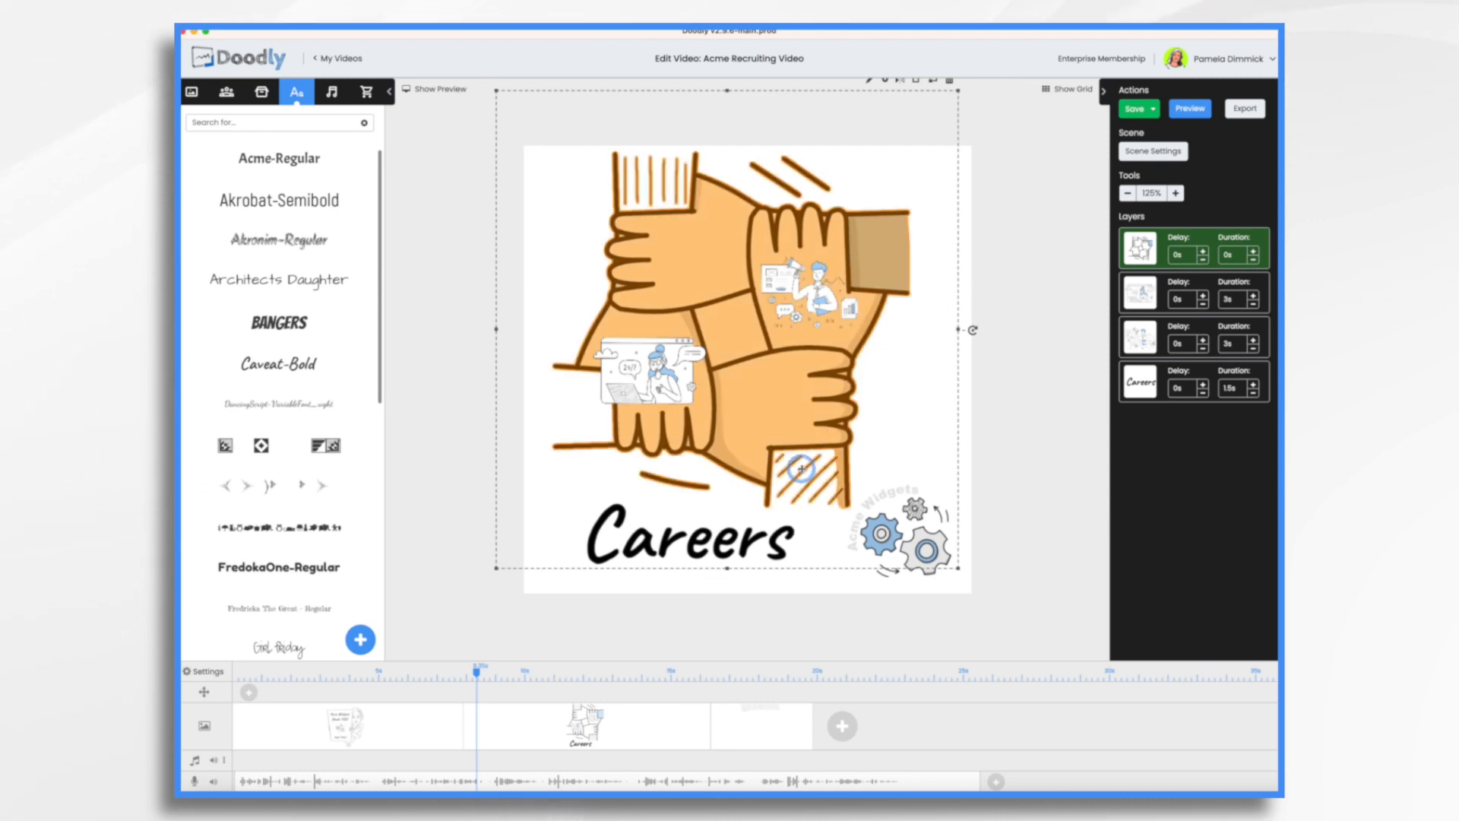
- Move the "Careers" text layer directly after the interlocked hands and set its duration to 0 s
click(1135, 386)
drag(1135, 392, 1142, 292)
click(1254, 303)
click(1254, 303)
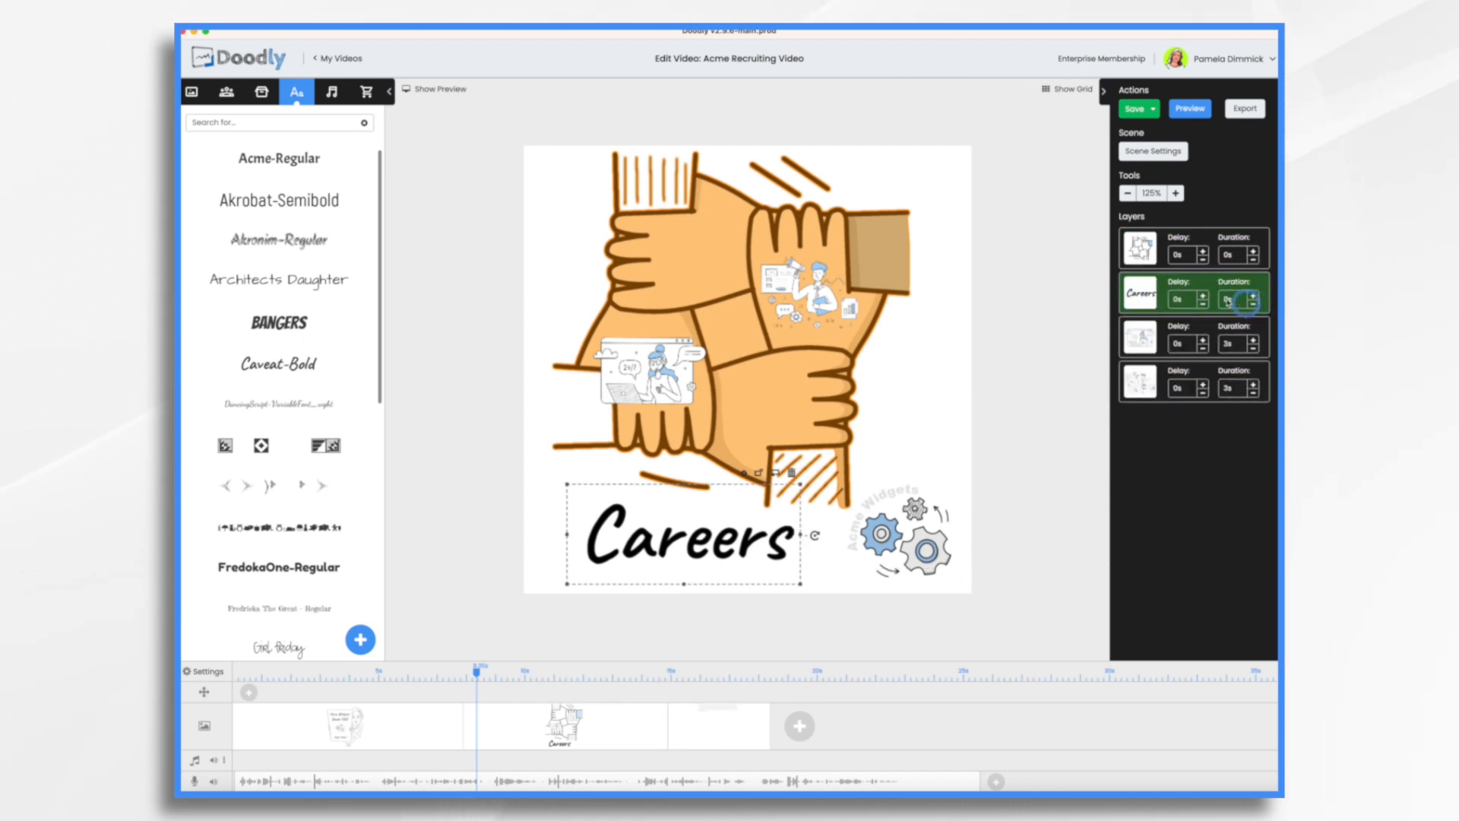
- Move the male worker illustration's layer to third place, directly after "Careers", and set its duration to 1 s
click(1142, 386)
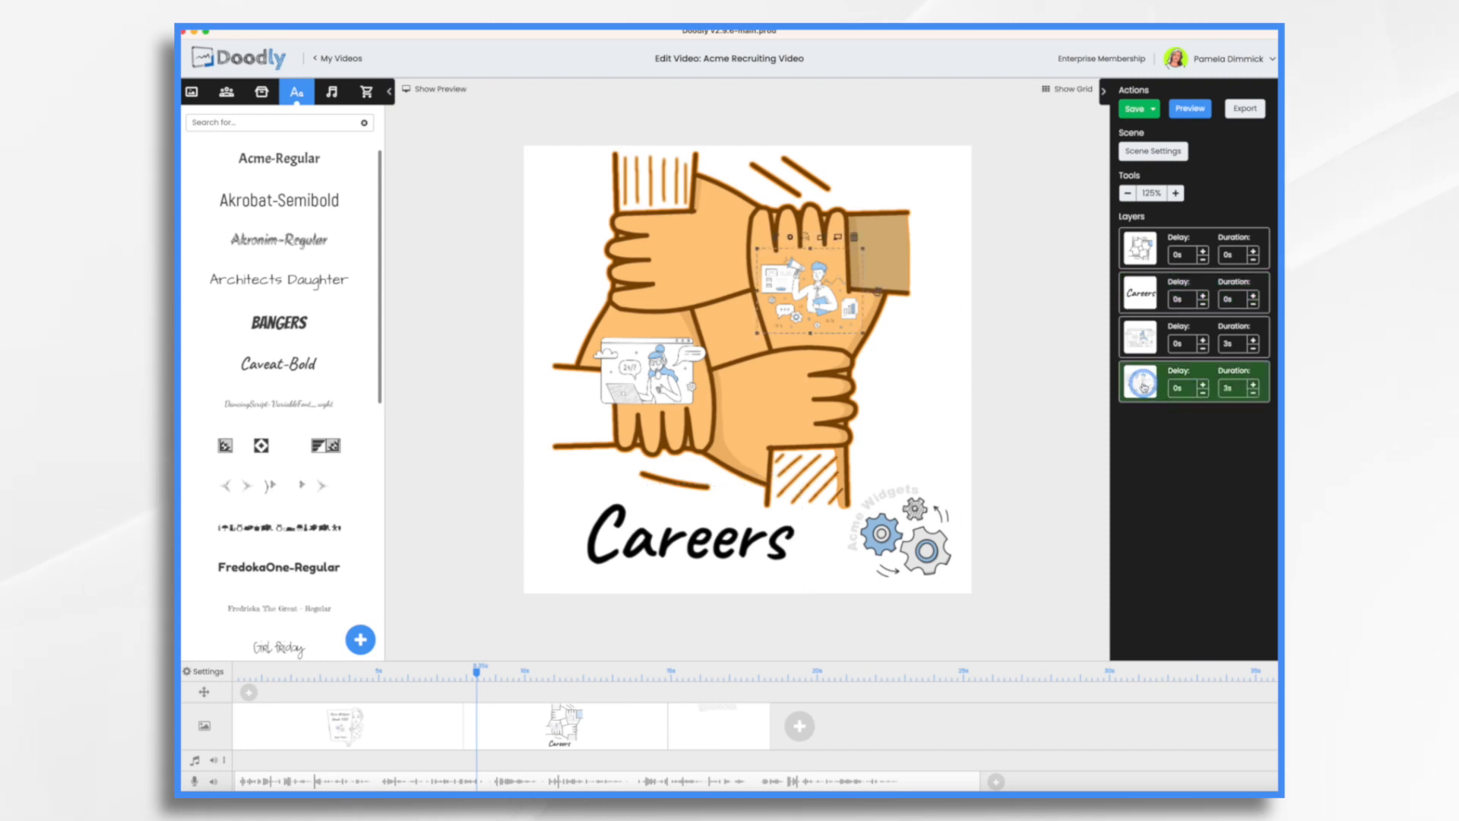
drag(1143, 388, 1143, 335)
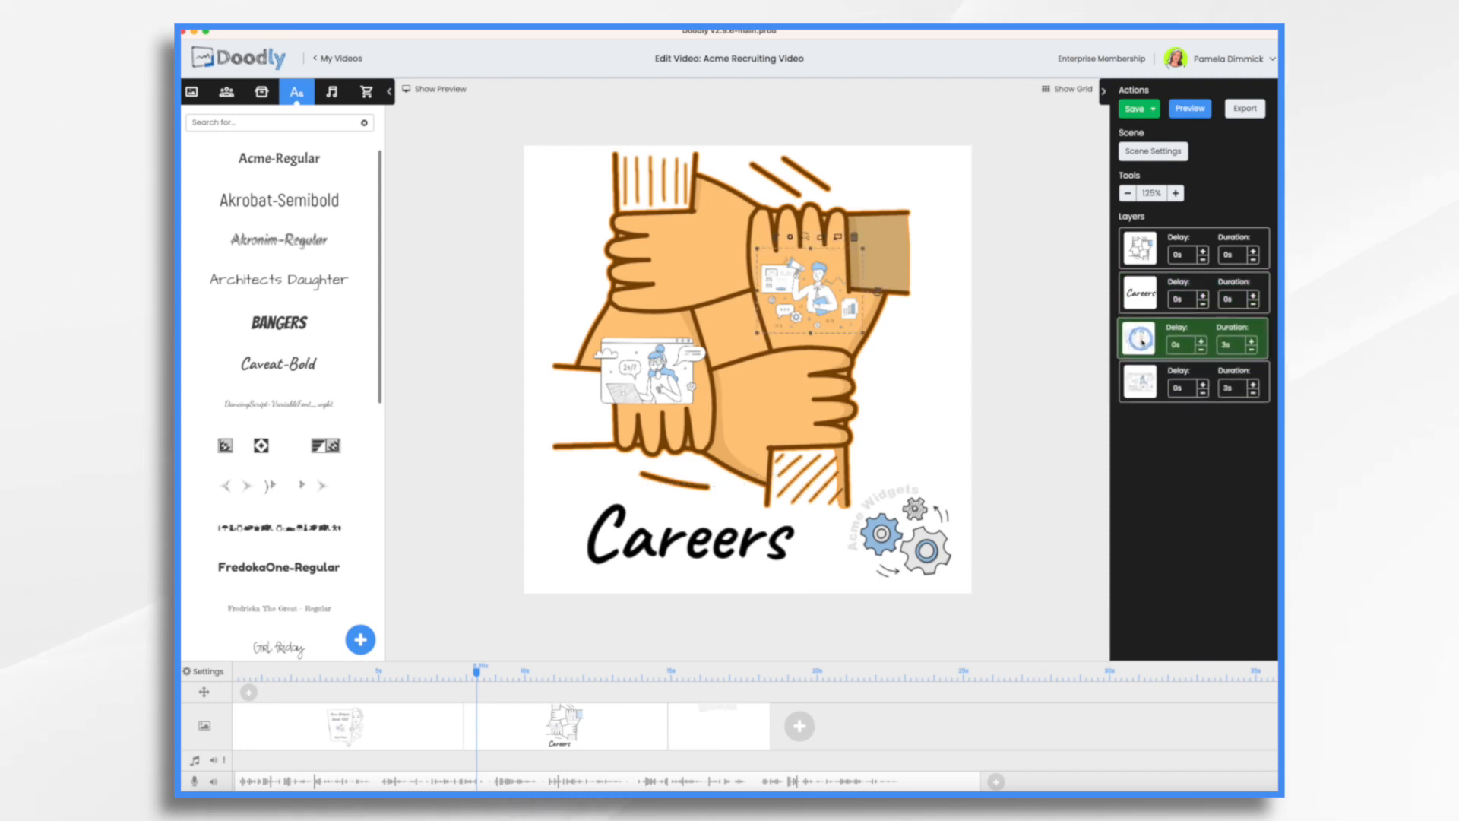
click(1252, 343)
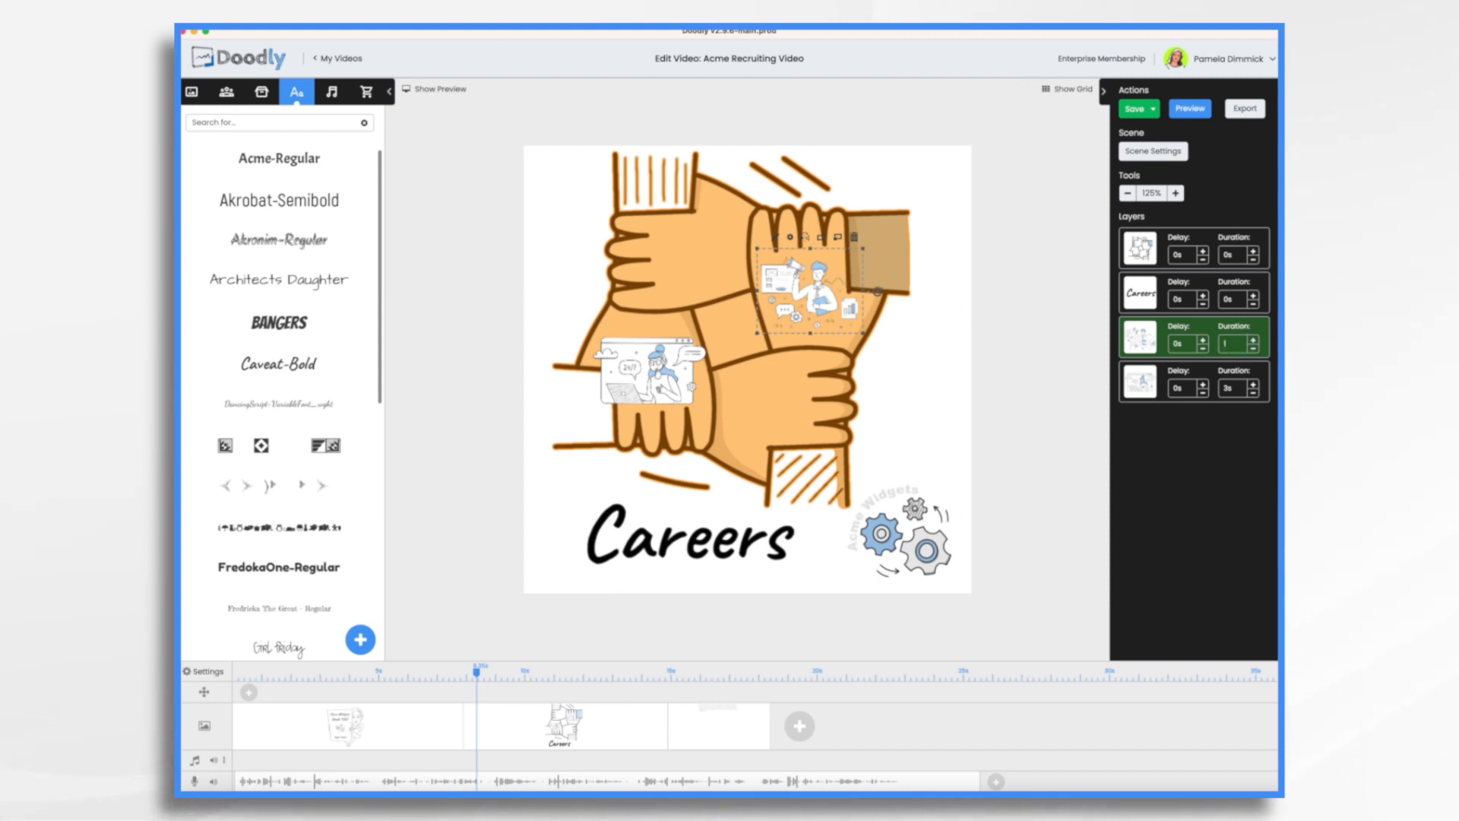
- Set the customer service woman illustration's duration to 1 s and its delay to 1.5 s
click(1242, 376)
click(1238, 391)
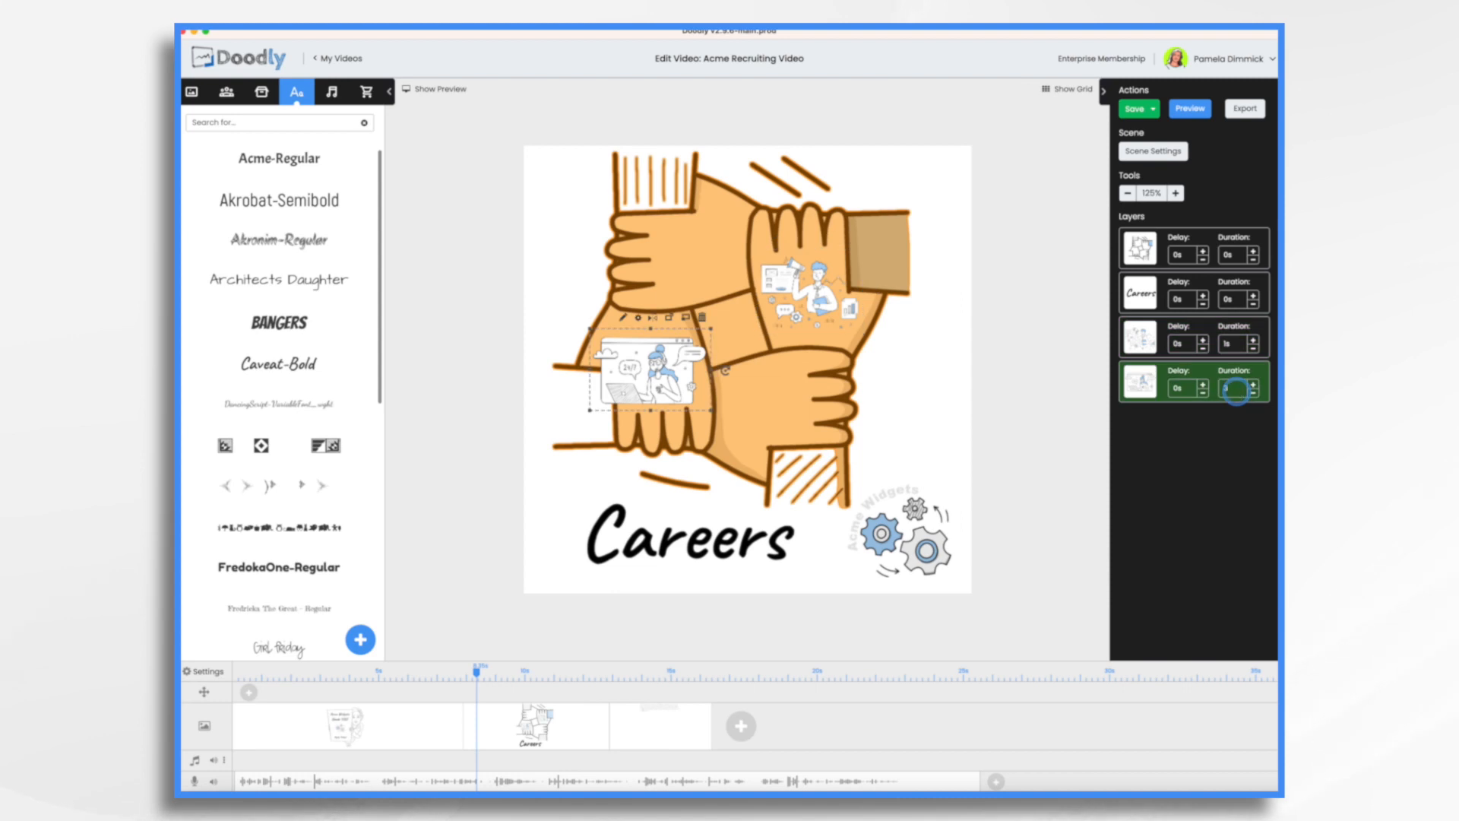
key(Return)
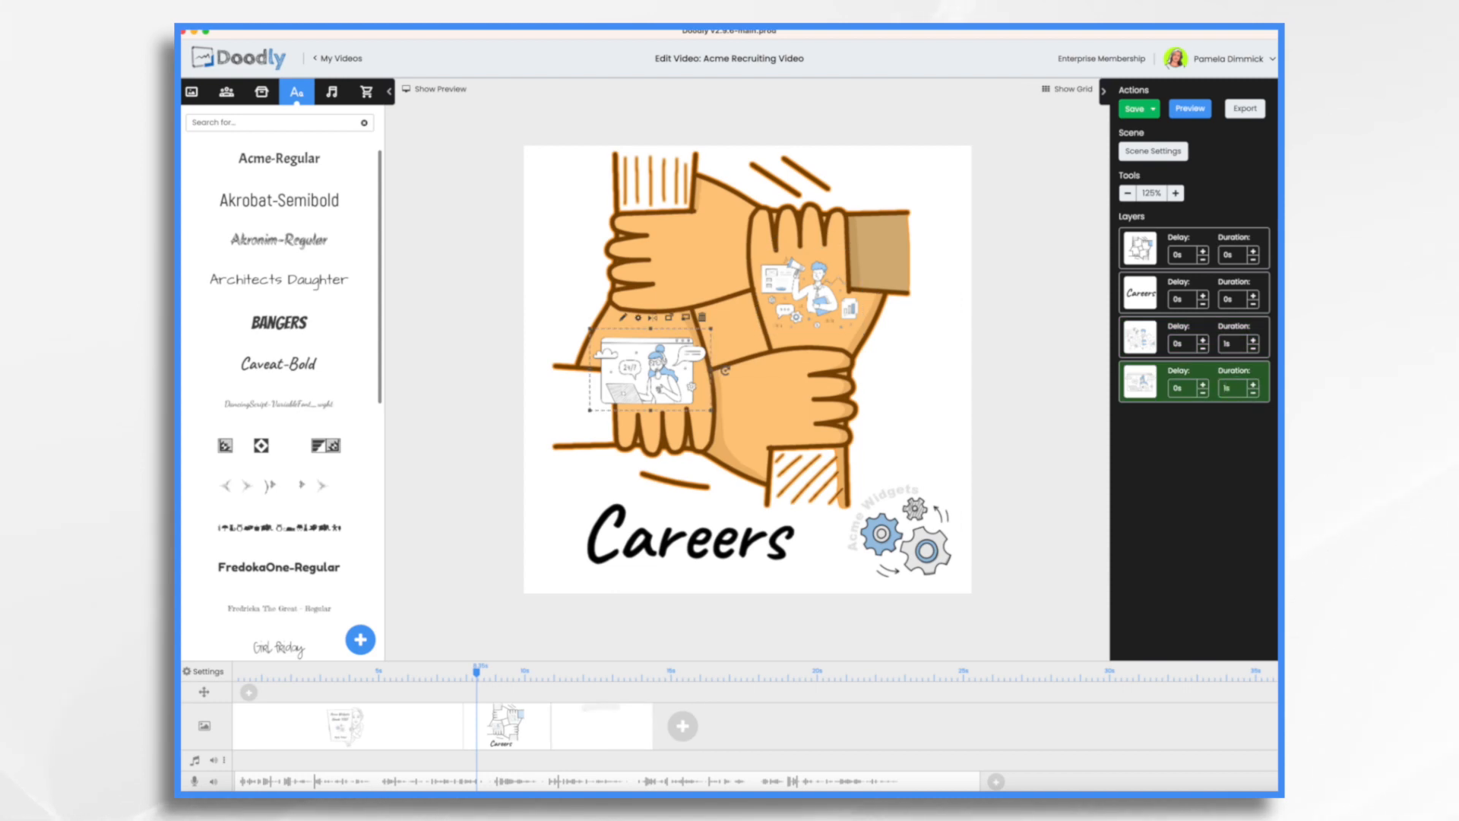
click(1204, 386)
click(1204, 386)
click(1204, 386)
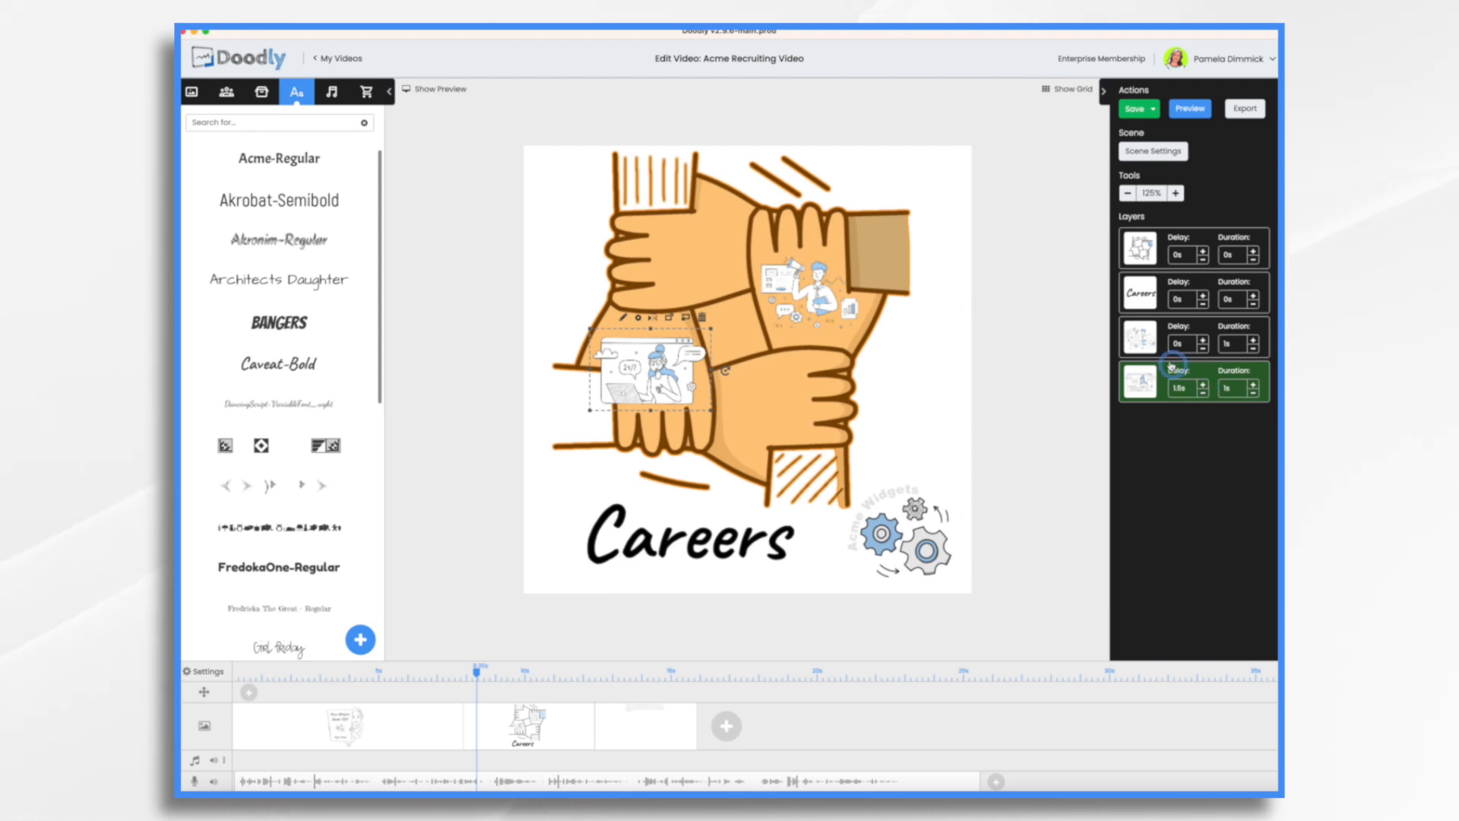
- Change the male engineer illustration's reveal mode to Fade and save the asset
click(805, 307)
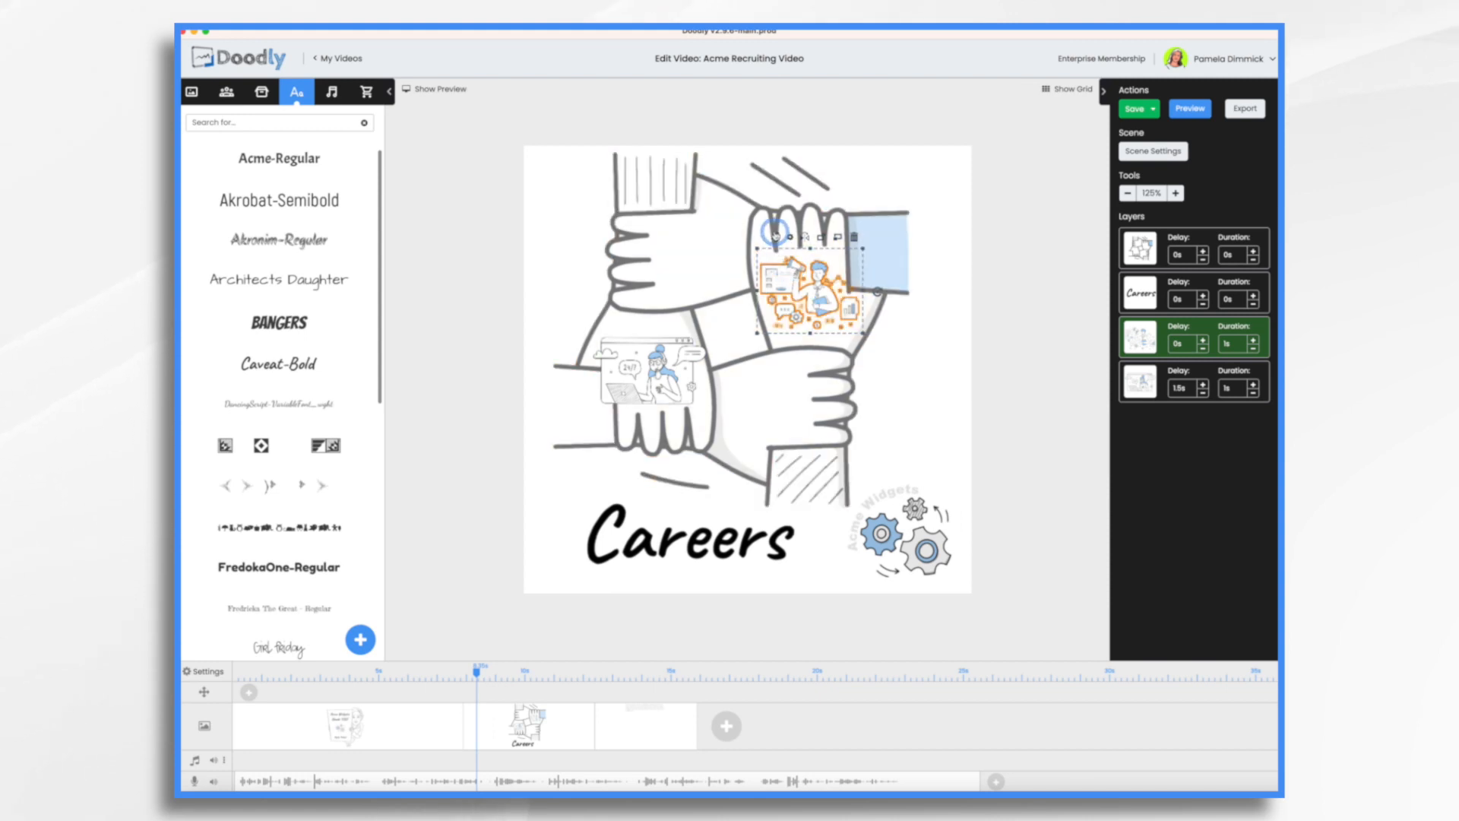
click(776, 237)
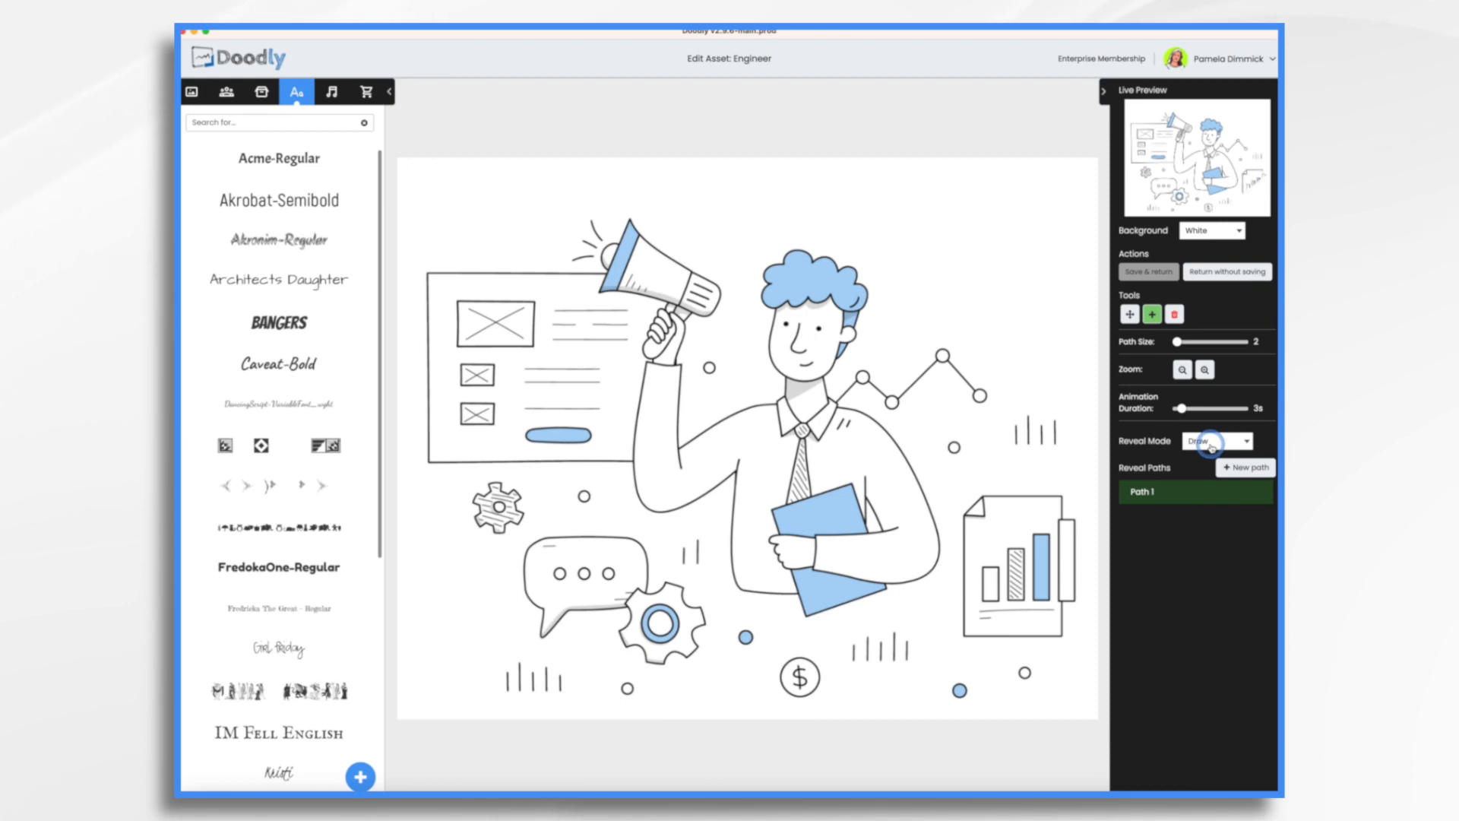
click(1212, 444)
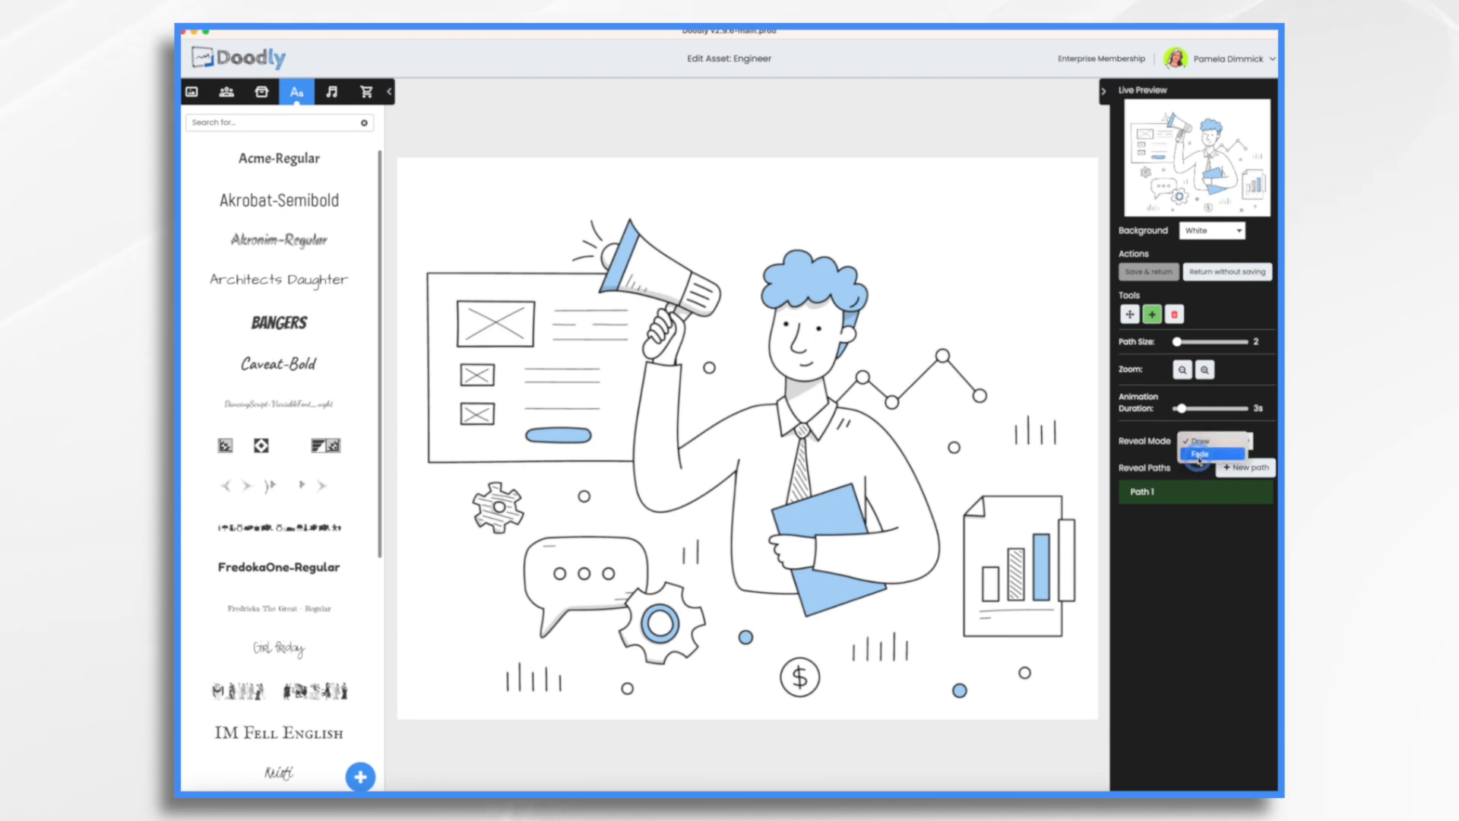
click(1199, 455)
click(1157, 275)
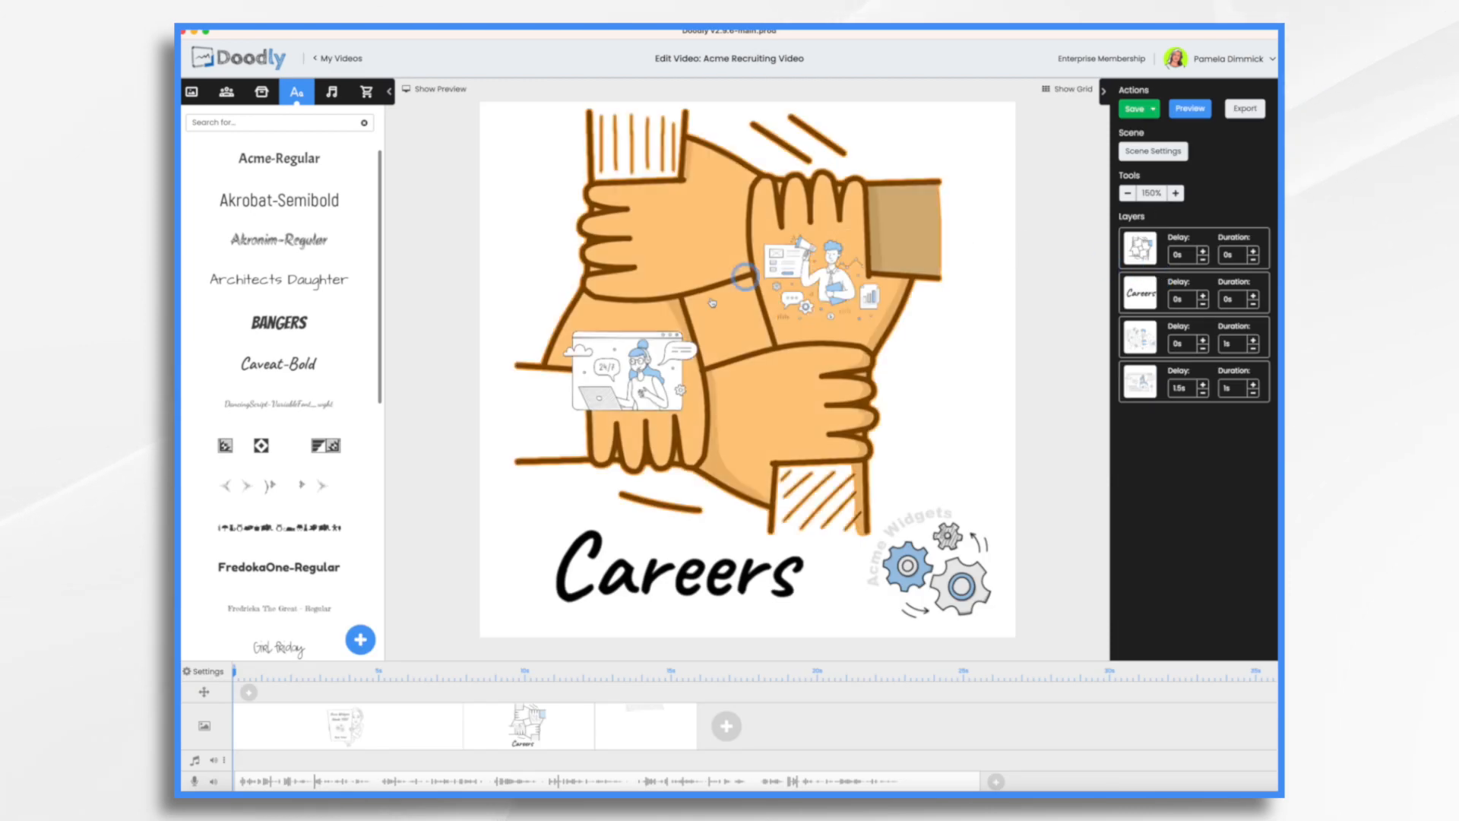
- Change the customer service woman illustration's reveal mode to Fade and save the asset
click(652, 384)
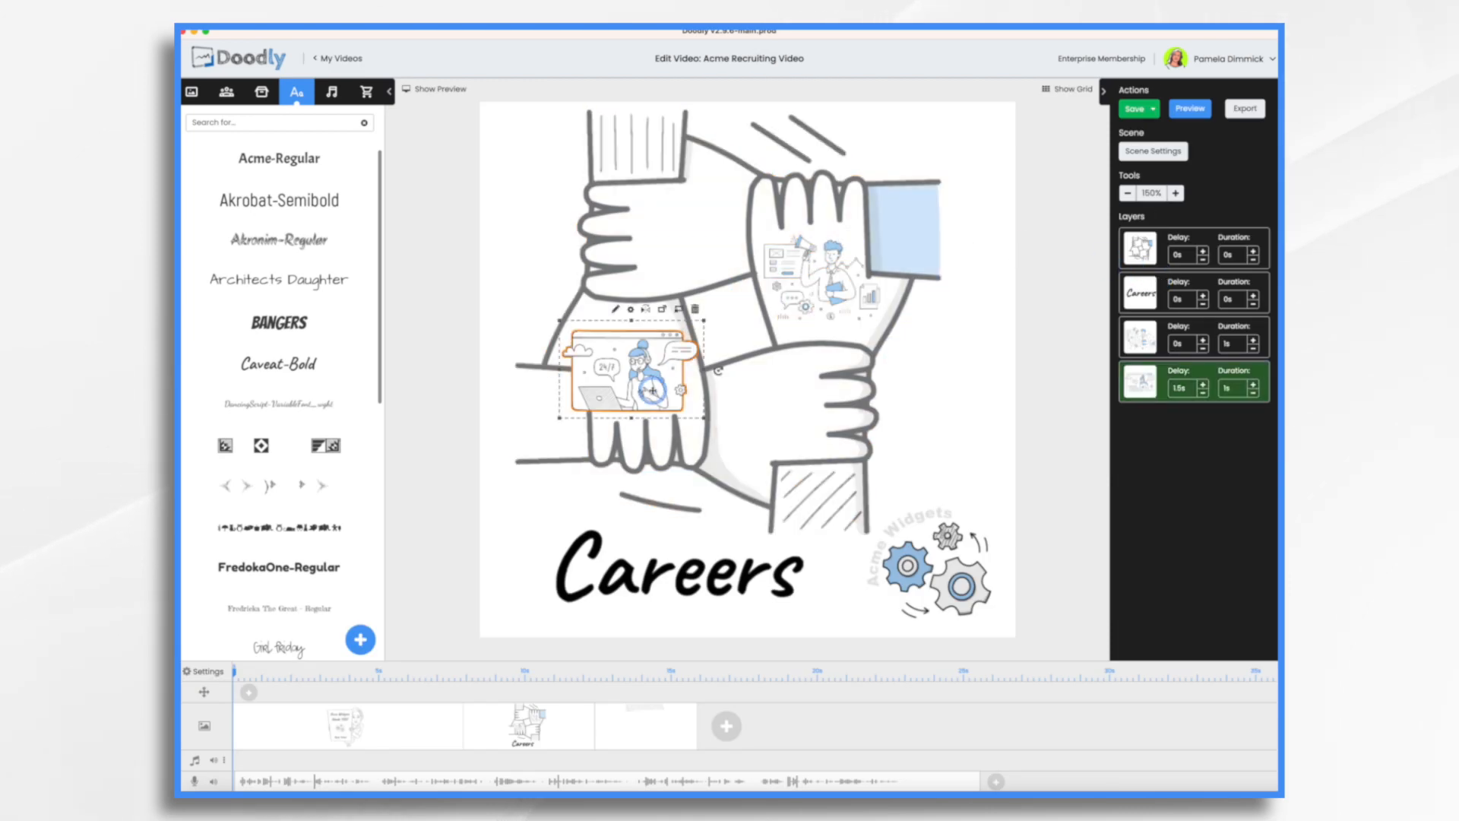
click(615, 310)
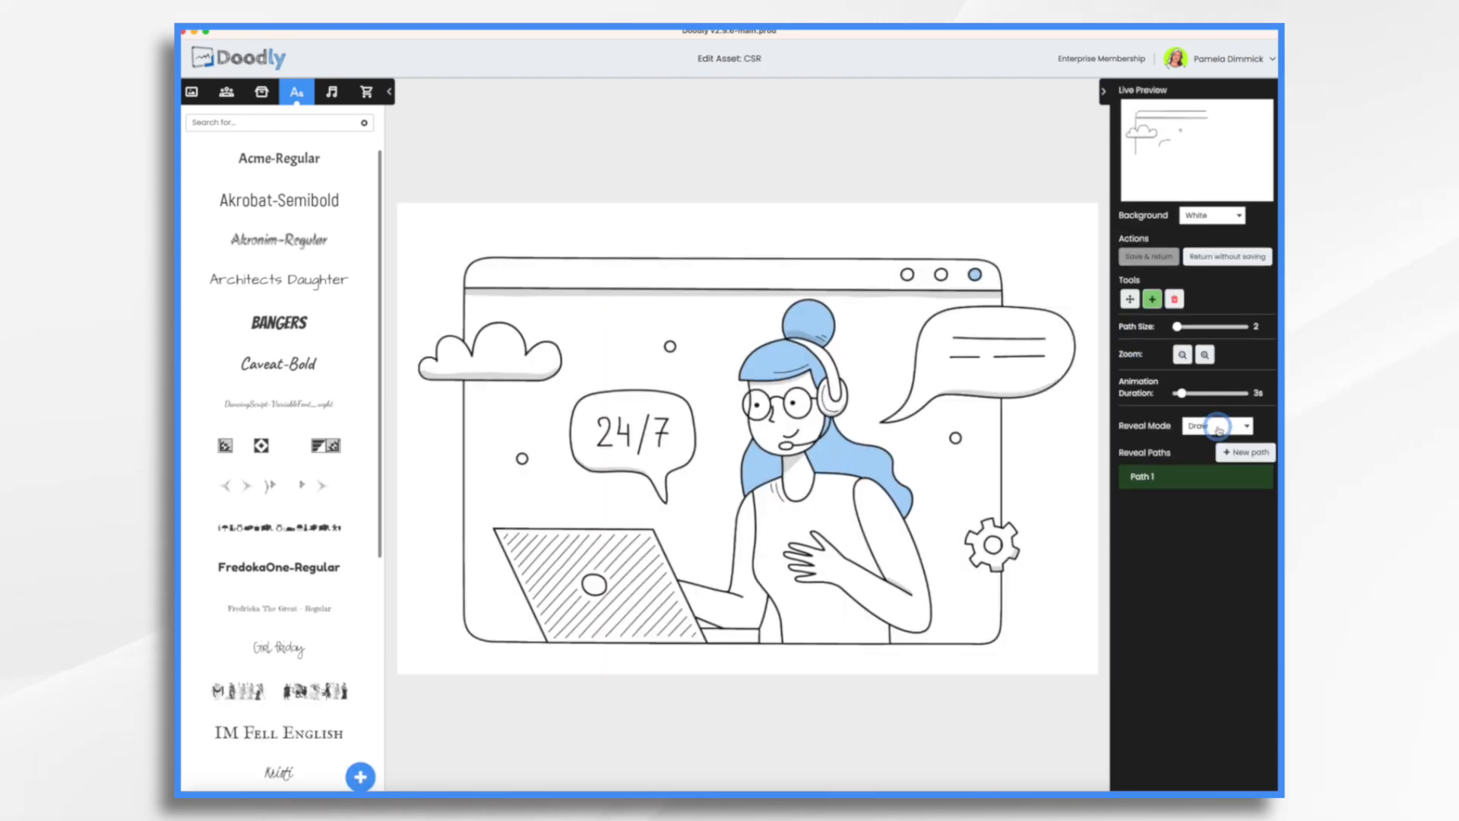
click(1216, 425)
click(1216, 425)
click(1148, 256)
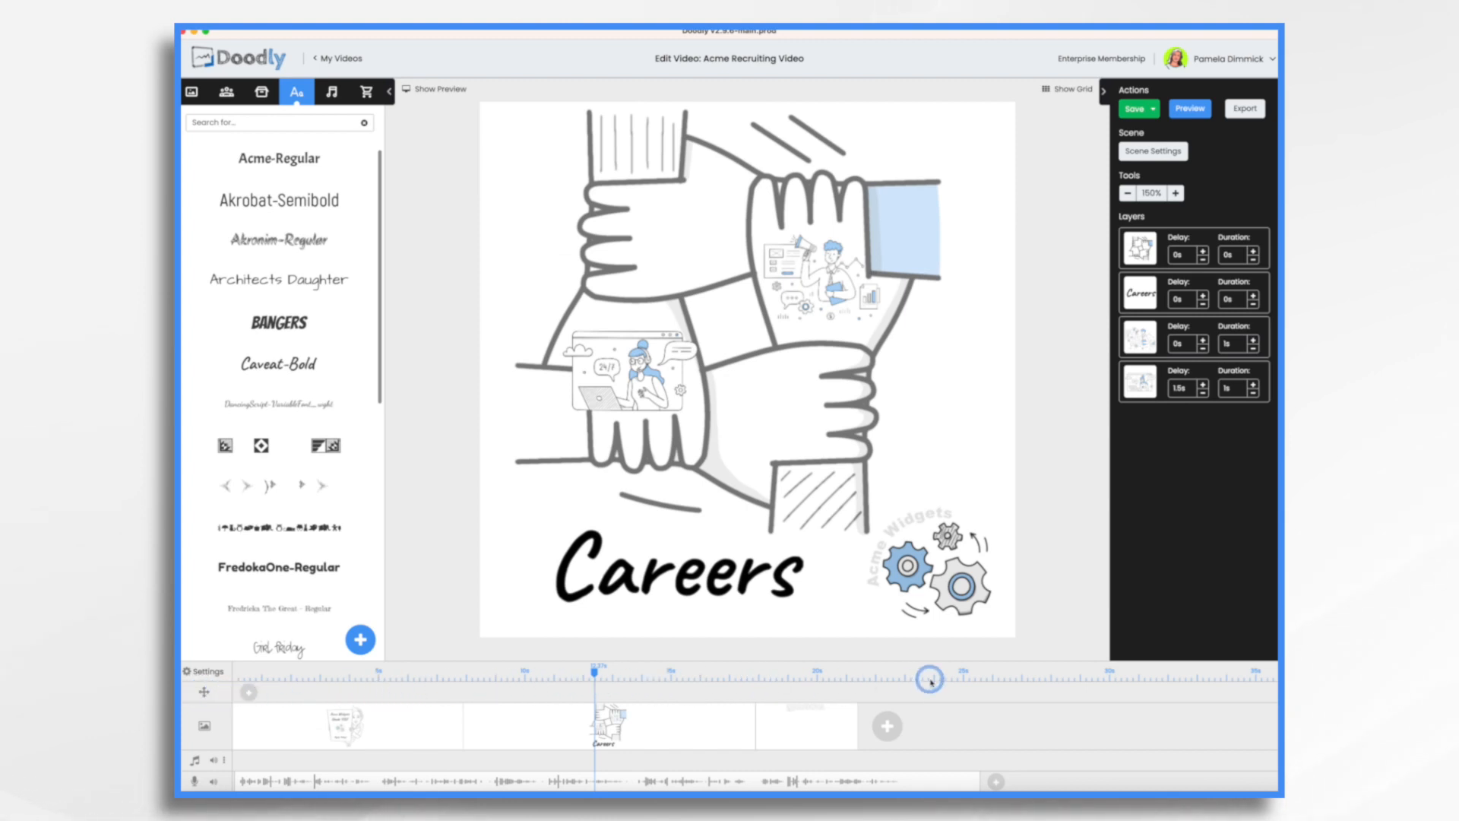
- Add a pan and zoom effect to the timeline and move it over the Careers scene, starting at about 9 s
click(247, 694)
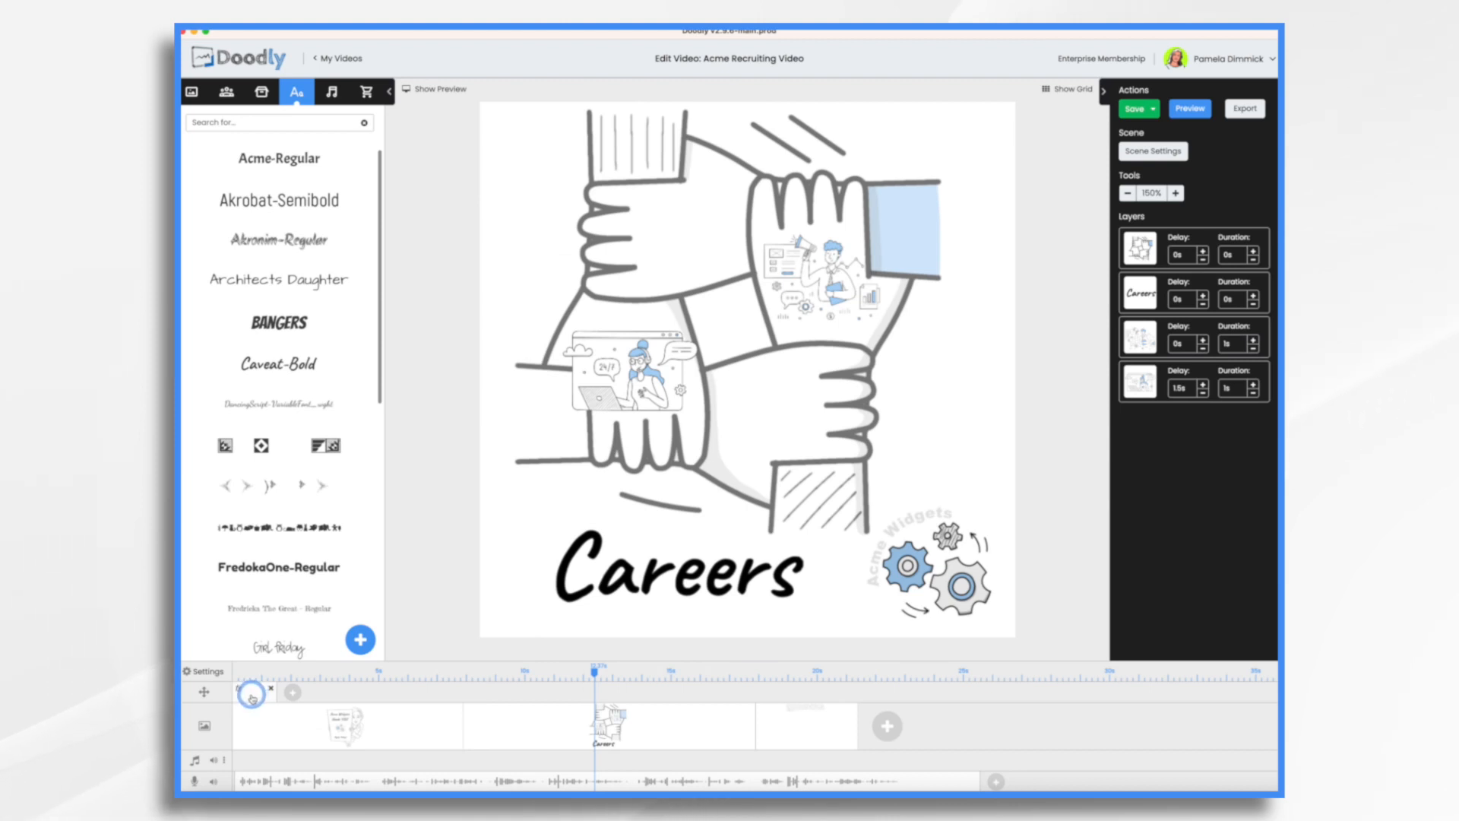
drag(247, 694, 482, 692)
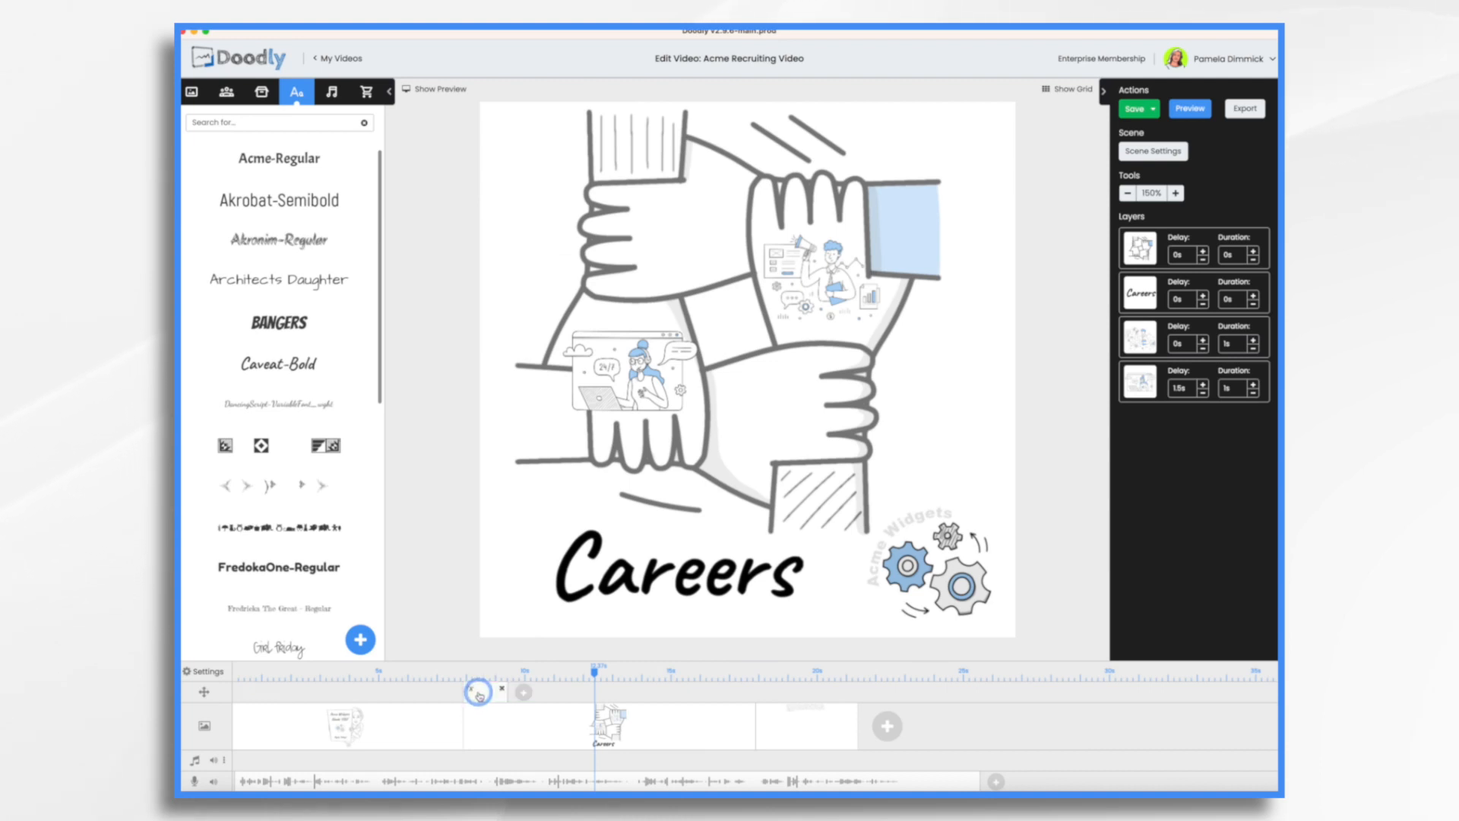
drag(535, 695, 517, 697)
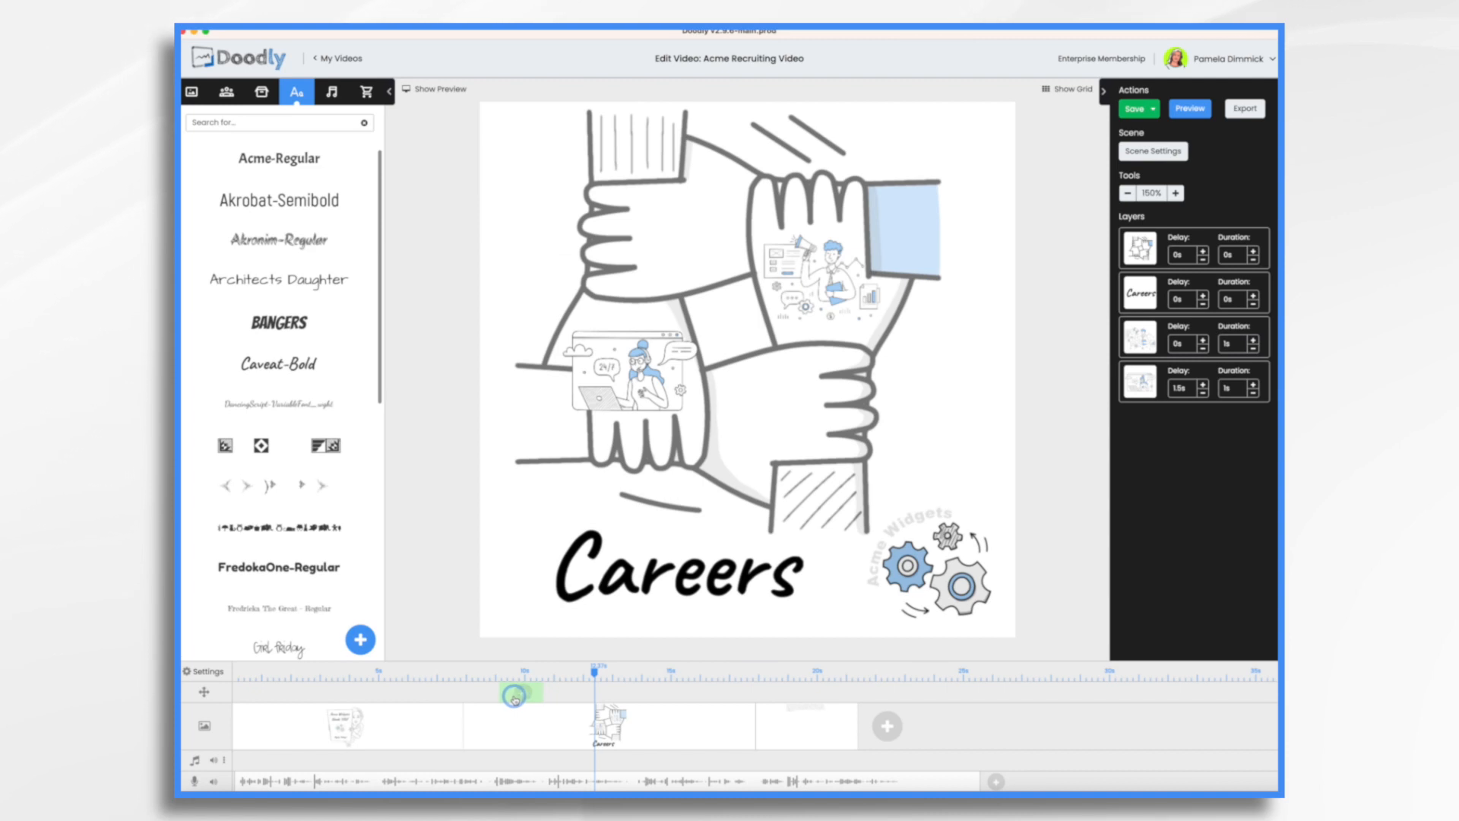
click(622, 672)
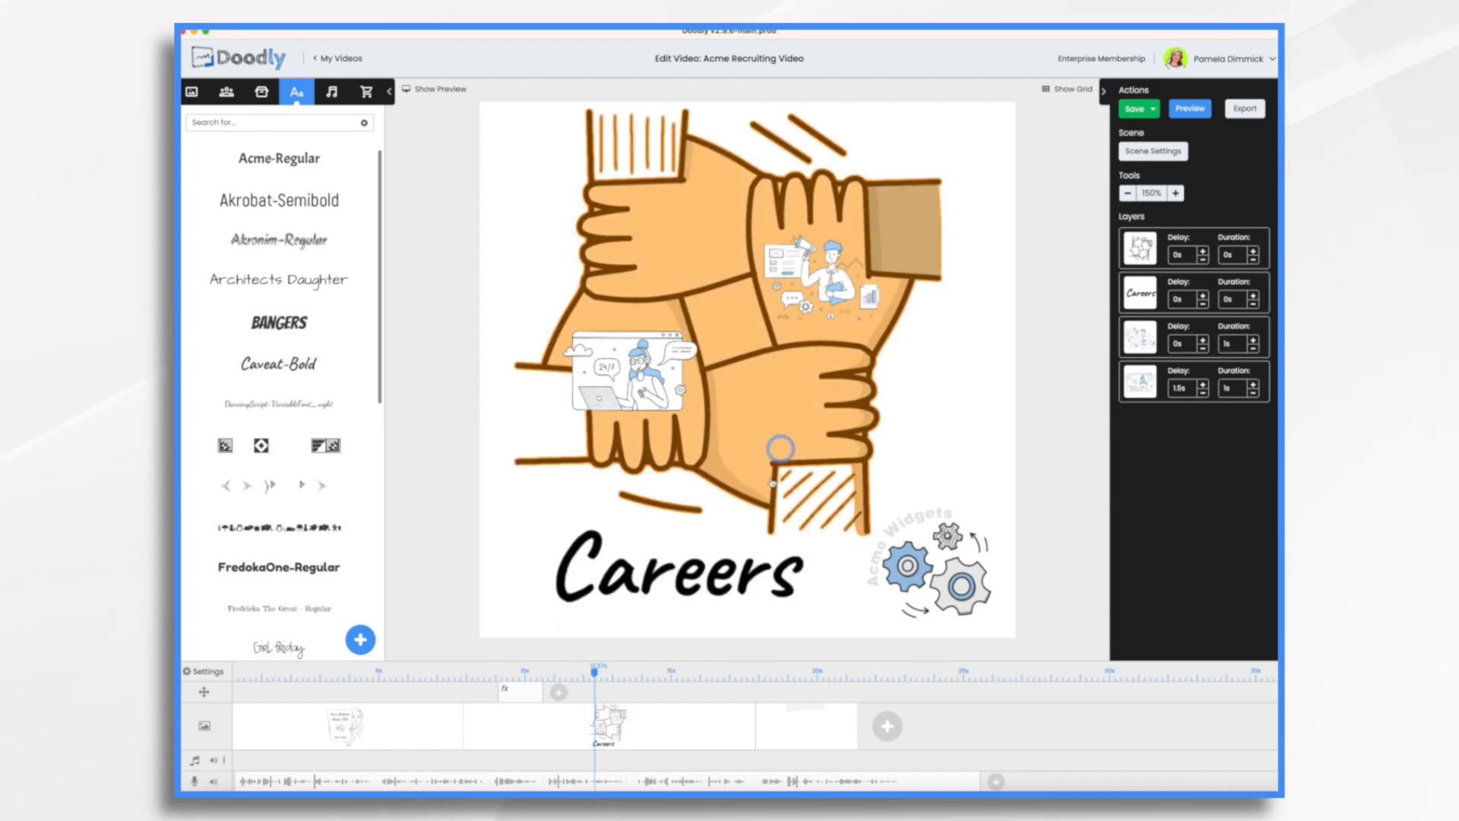
click(777, 616)
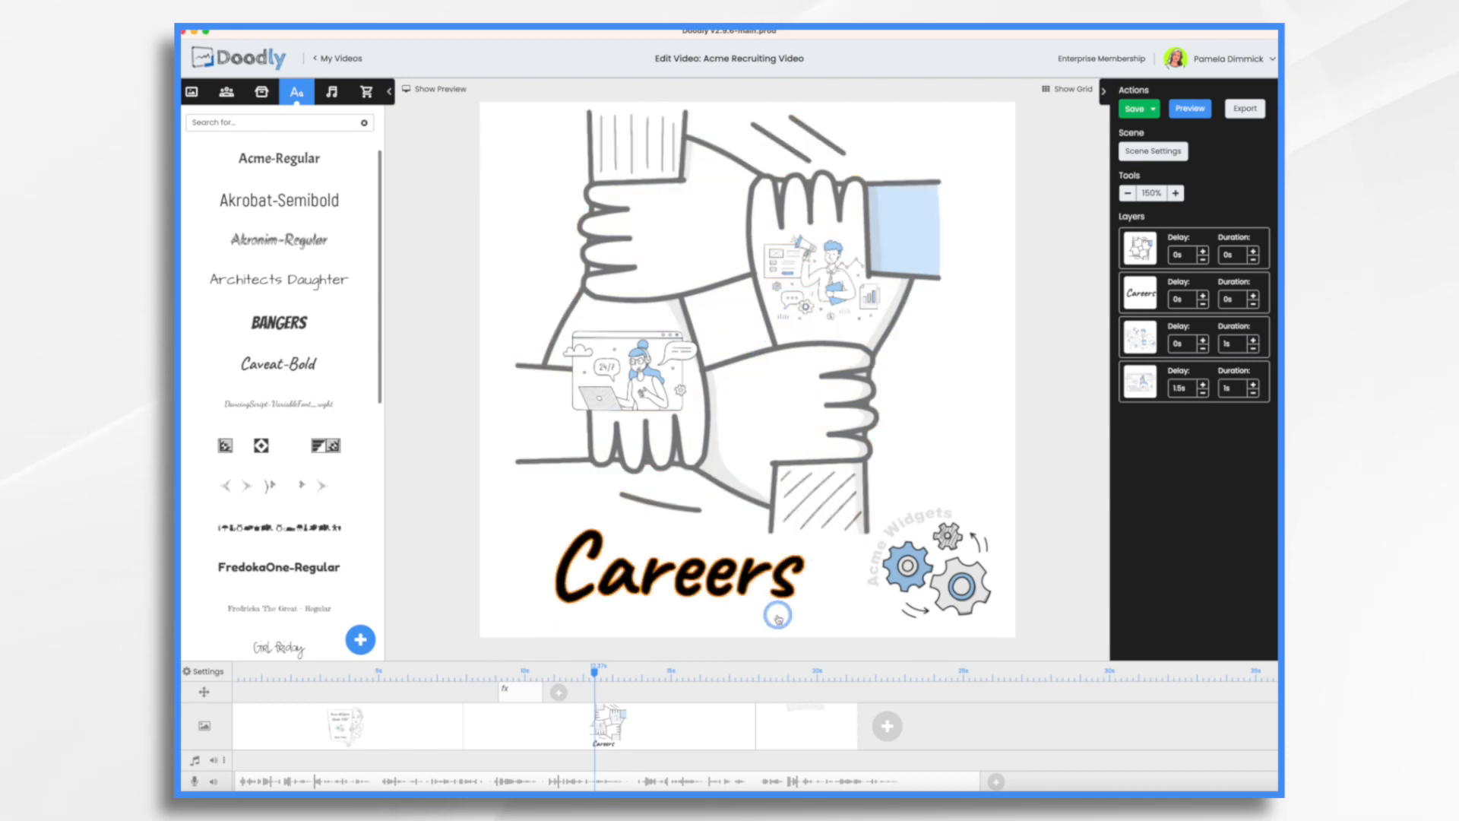
- Shrink the pan and zoom's end frame around the hand holding the male engineer illustration and apply it
click(530, 690)
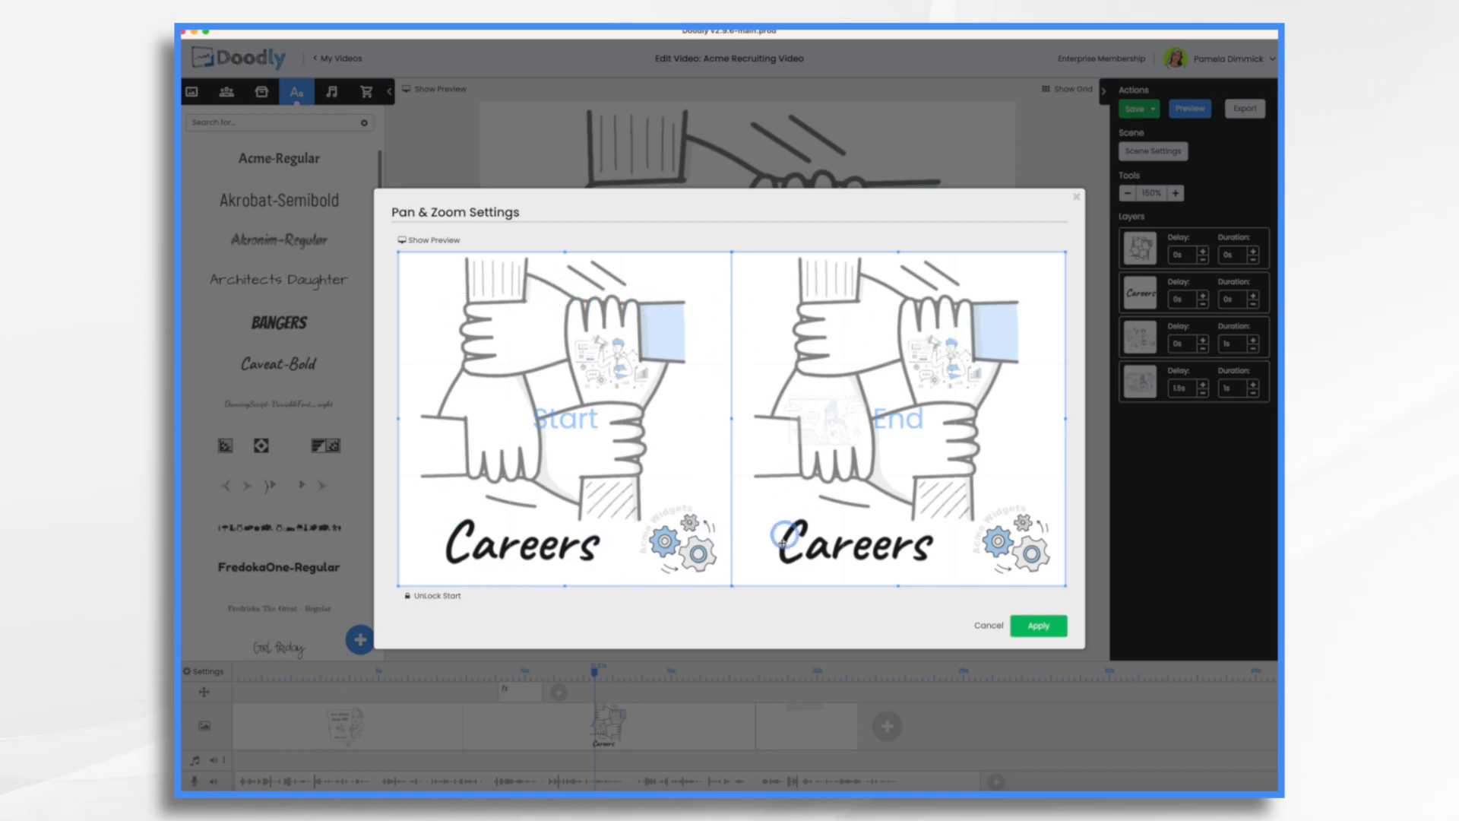
drag(731, 586, 897, 402)
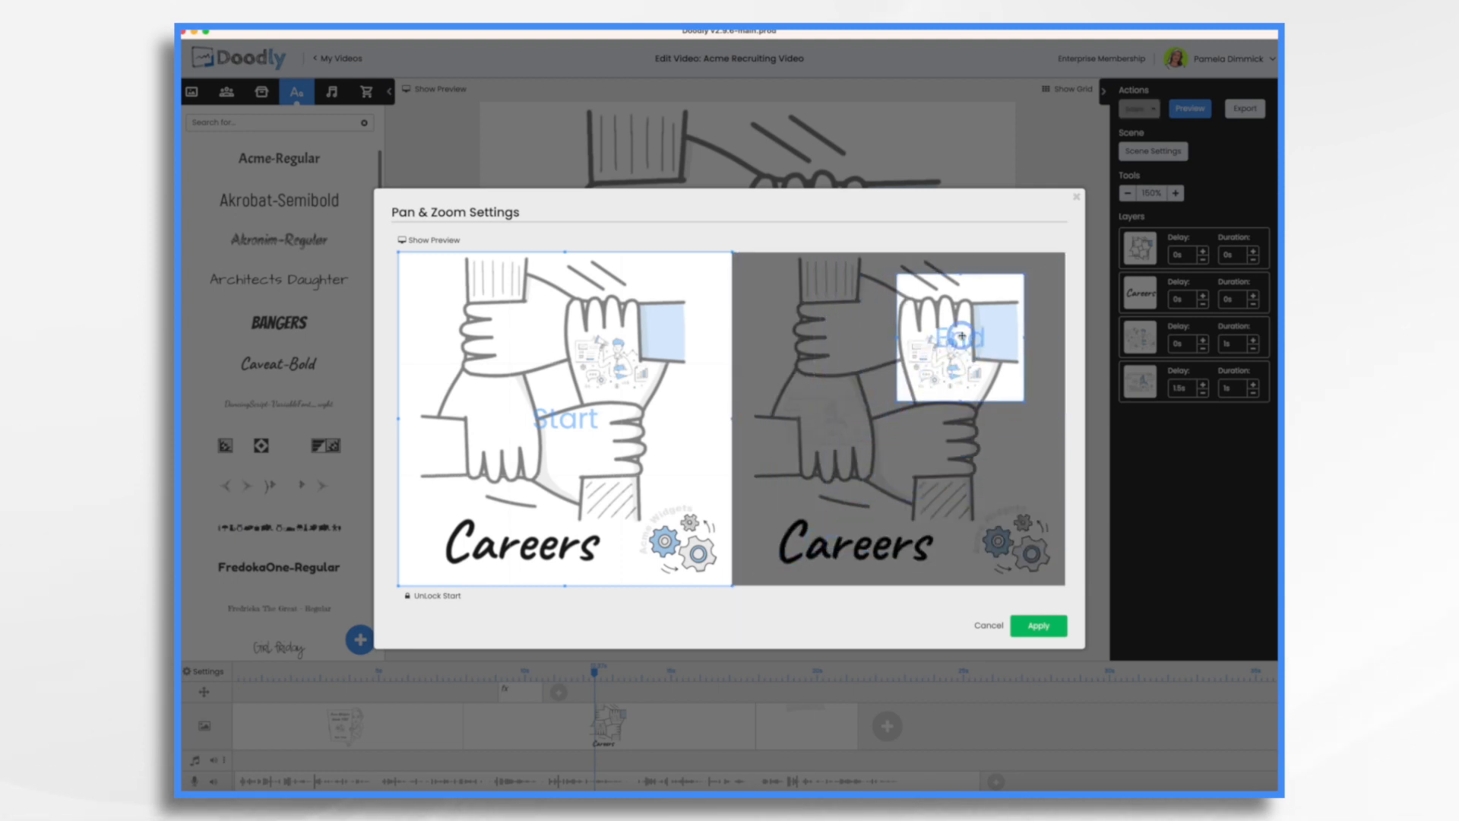
drag(962, 335, 951, 352)
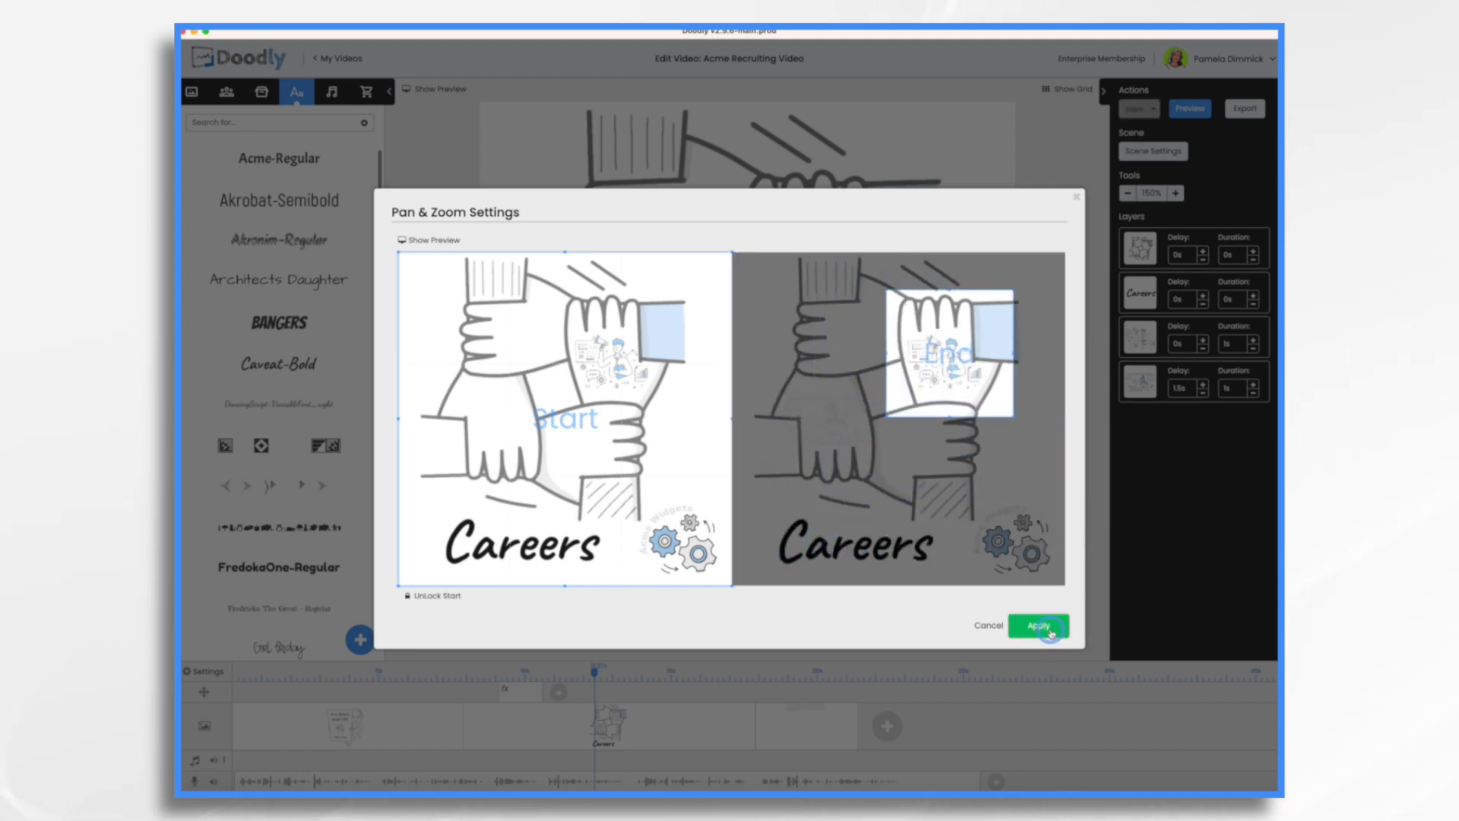
click(1040, 626)
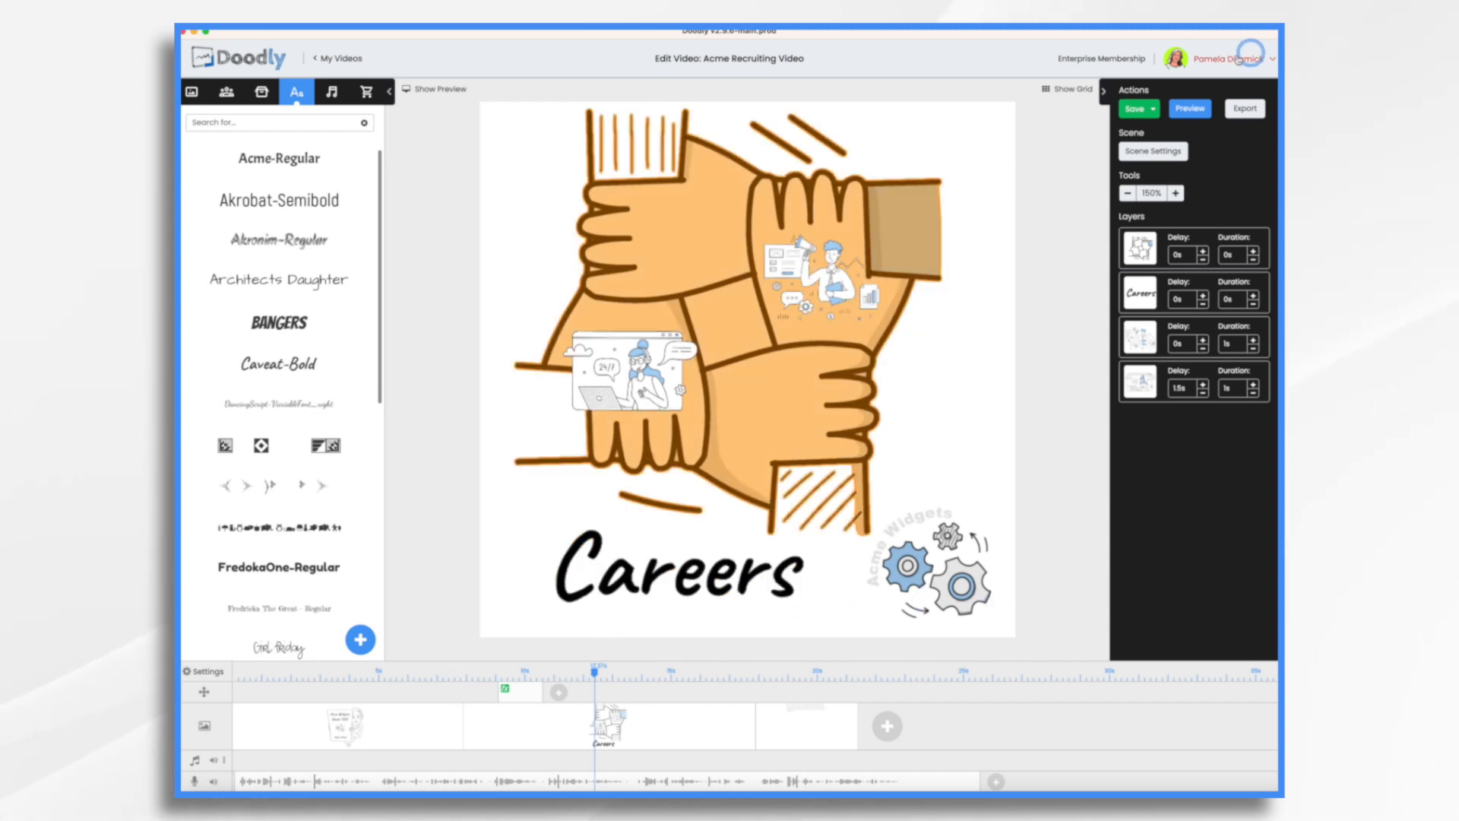
- Preview the Careers scene to check the zoom onto the male engineer illustration
click(1197, 108)
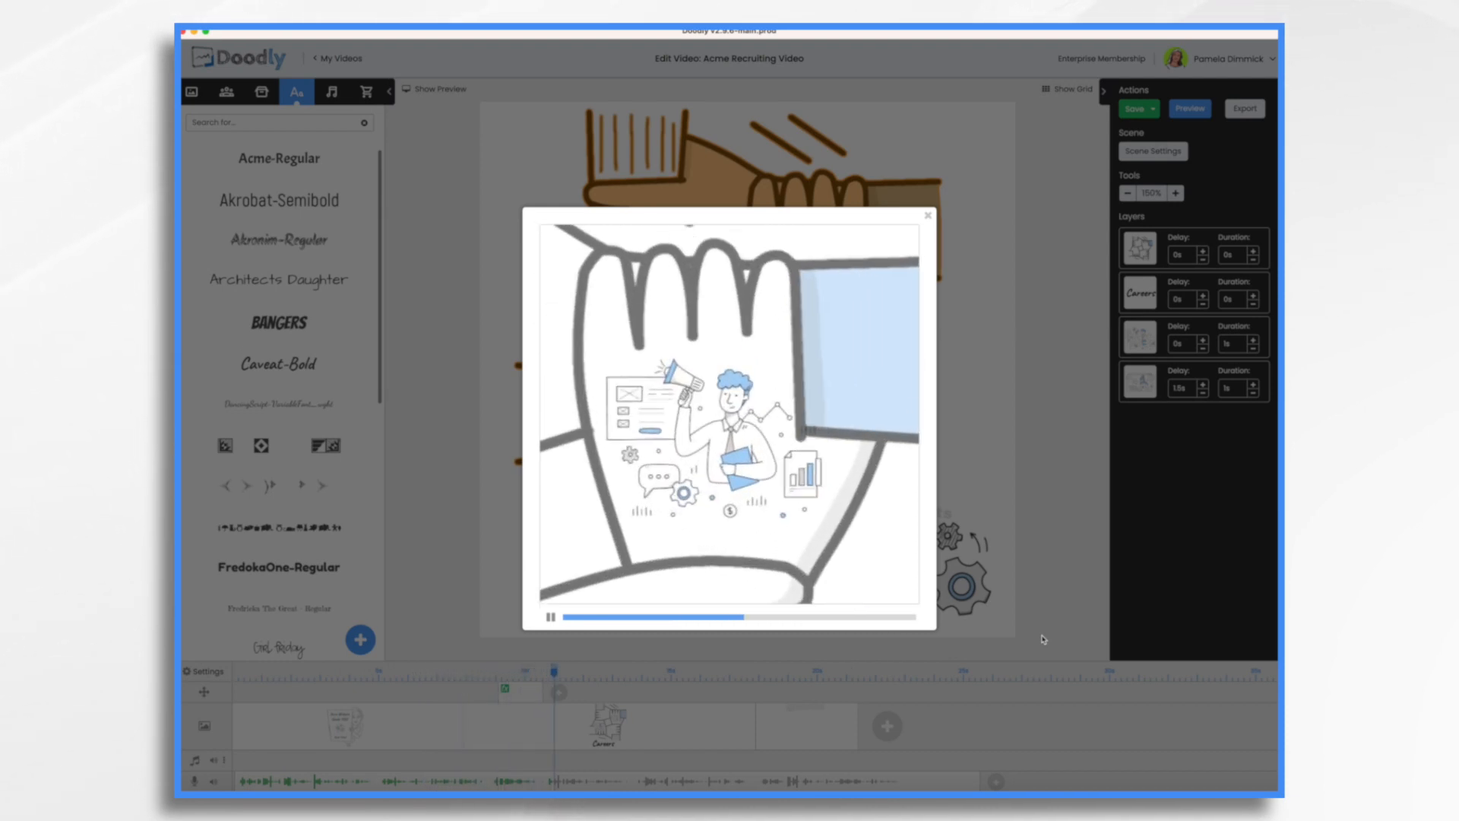
click(930, 217)
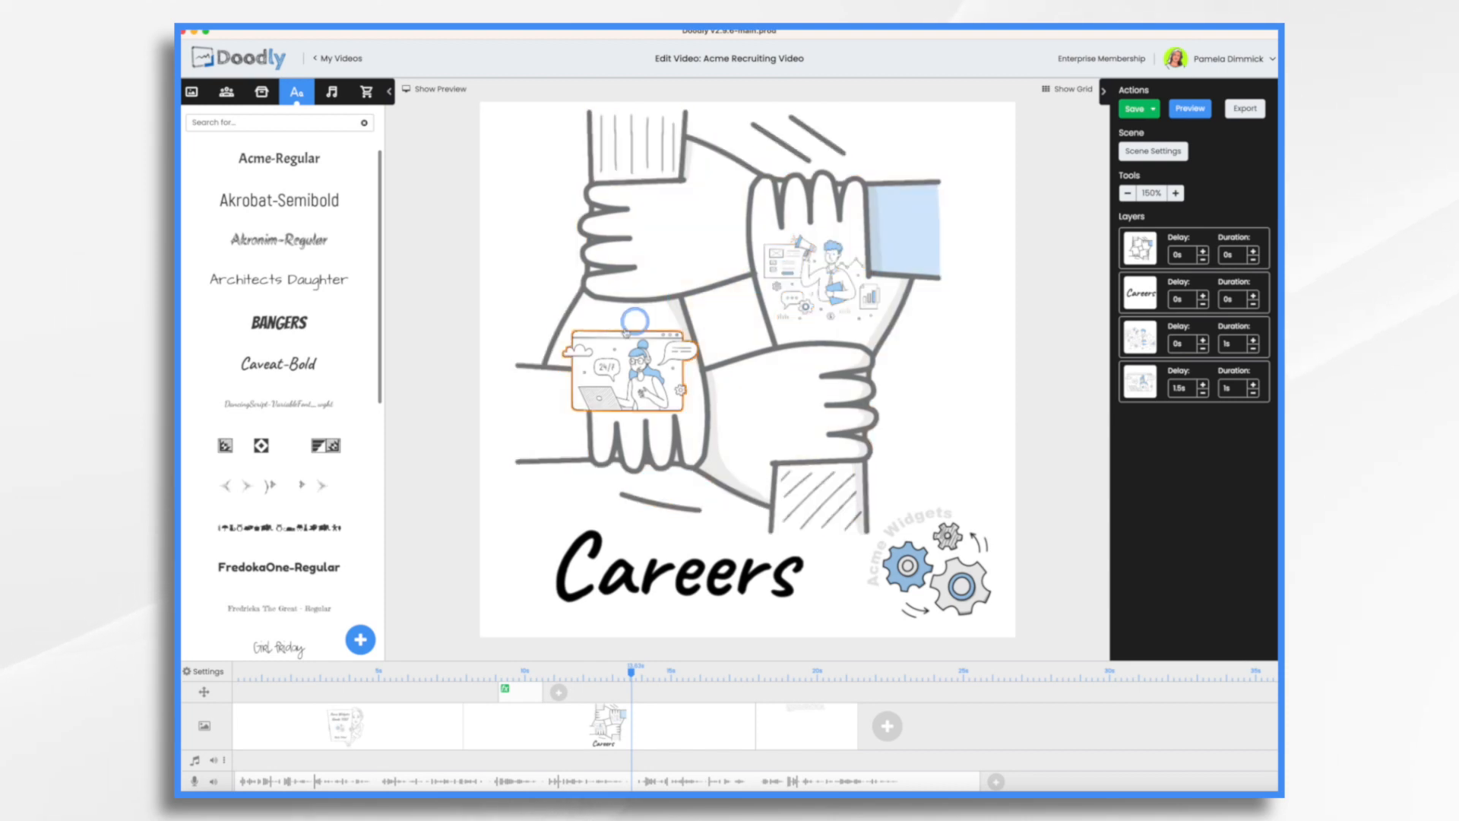
click(584, 390)
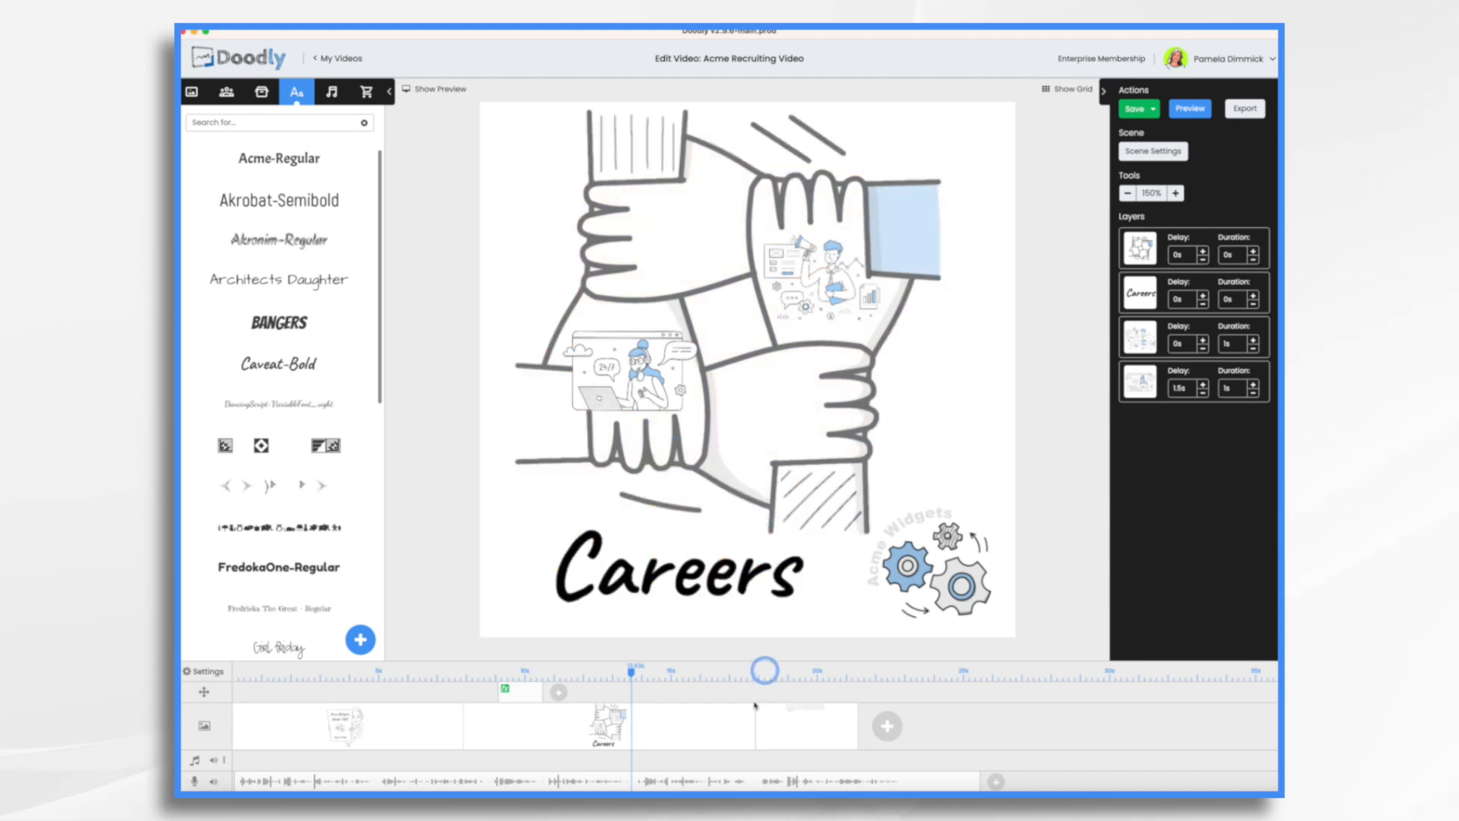
click(545, 714)
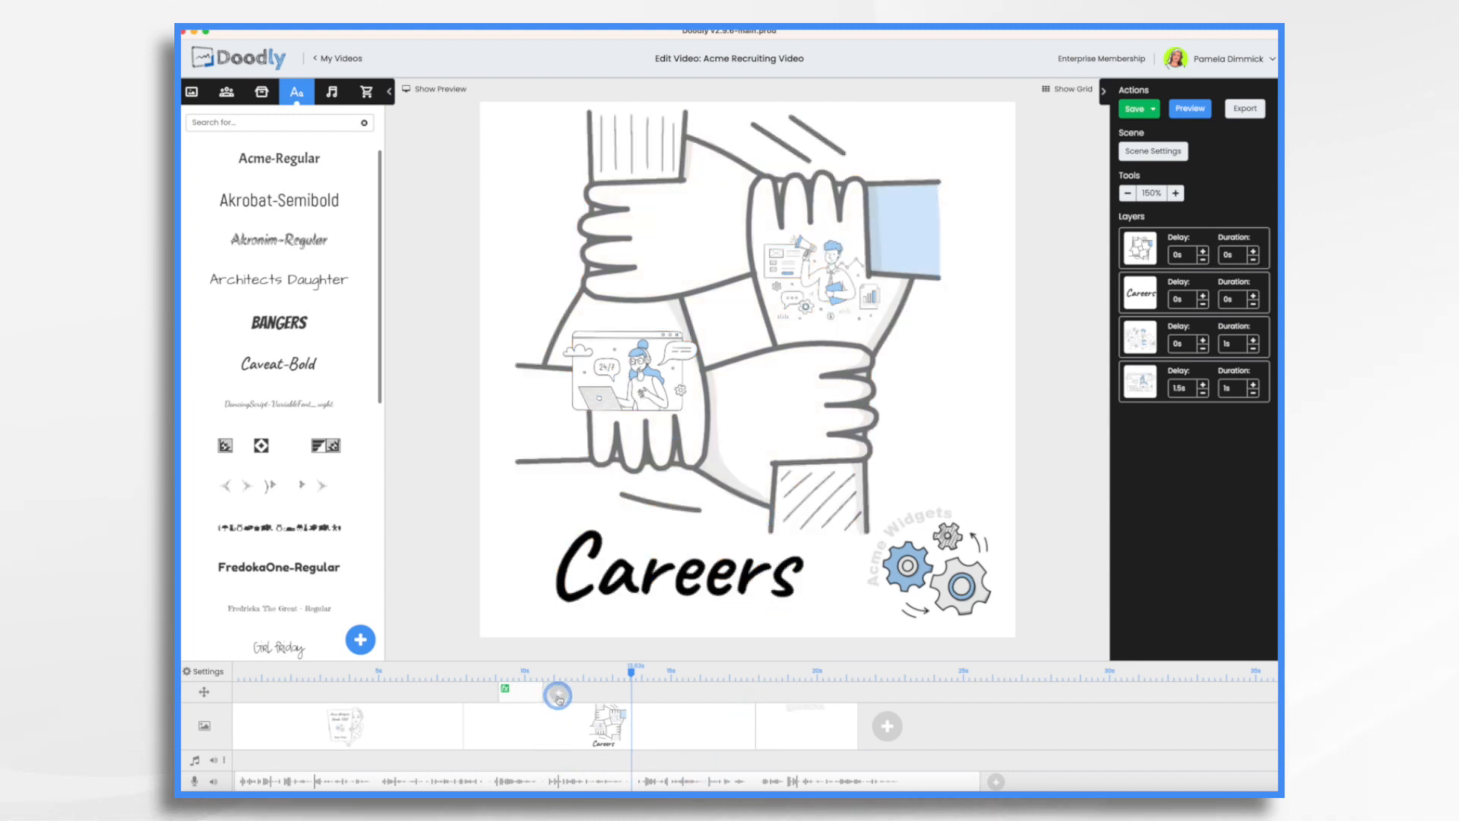
- Add a second pan and zoom directly after the first, with its end frame over the customer service woman illustration
click(557, 695)
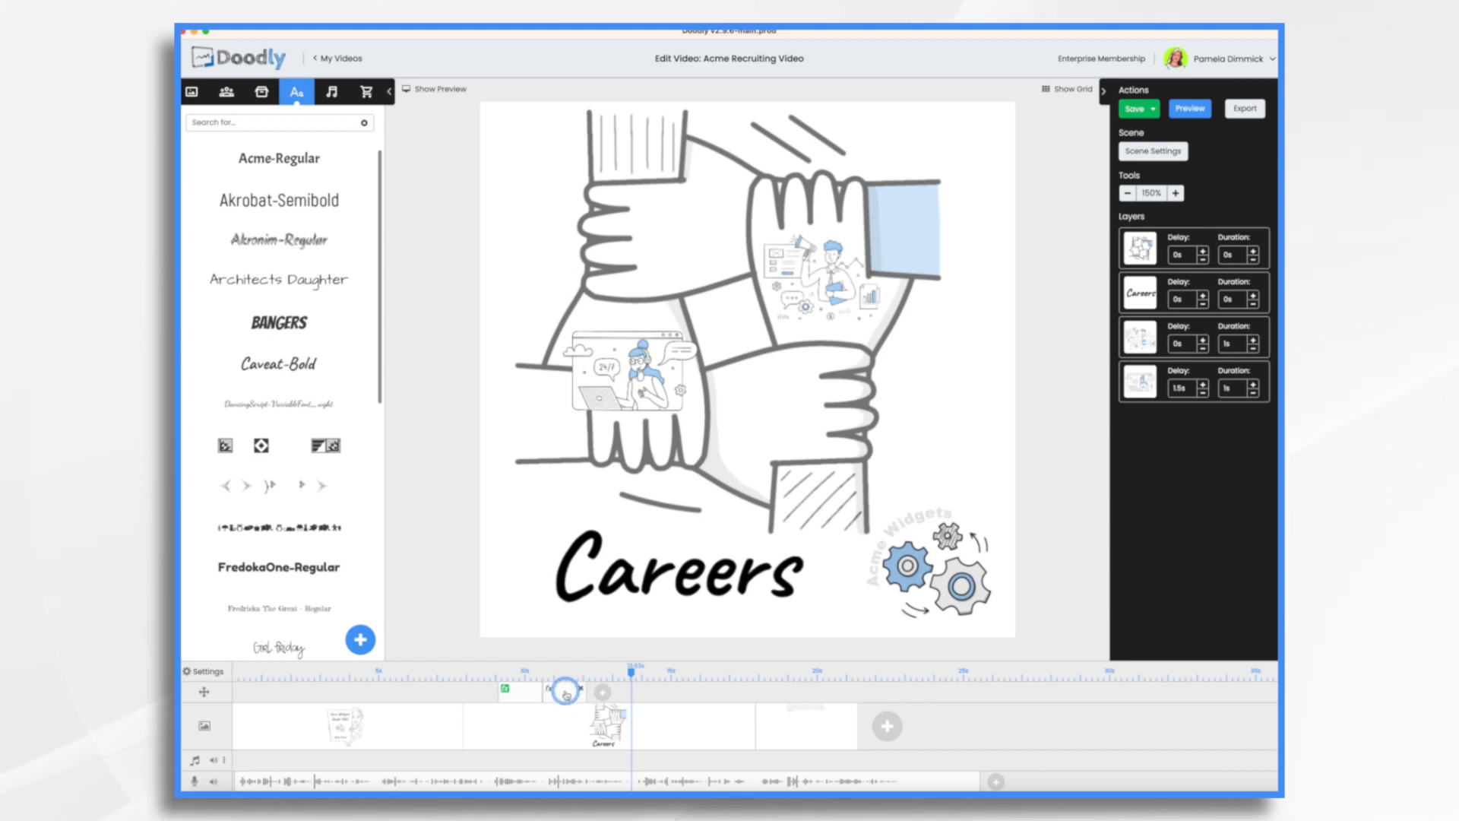
click(565, 691)
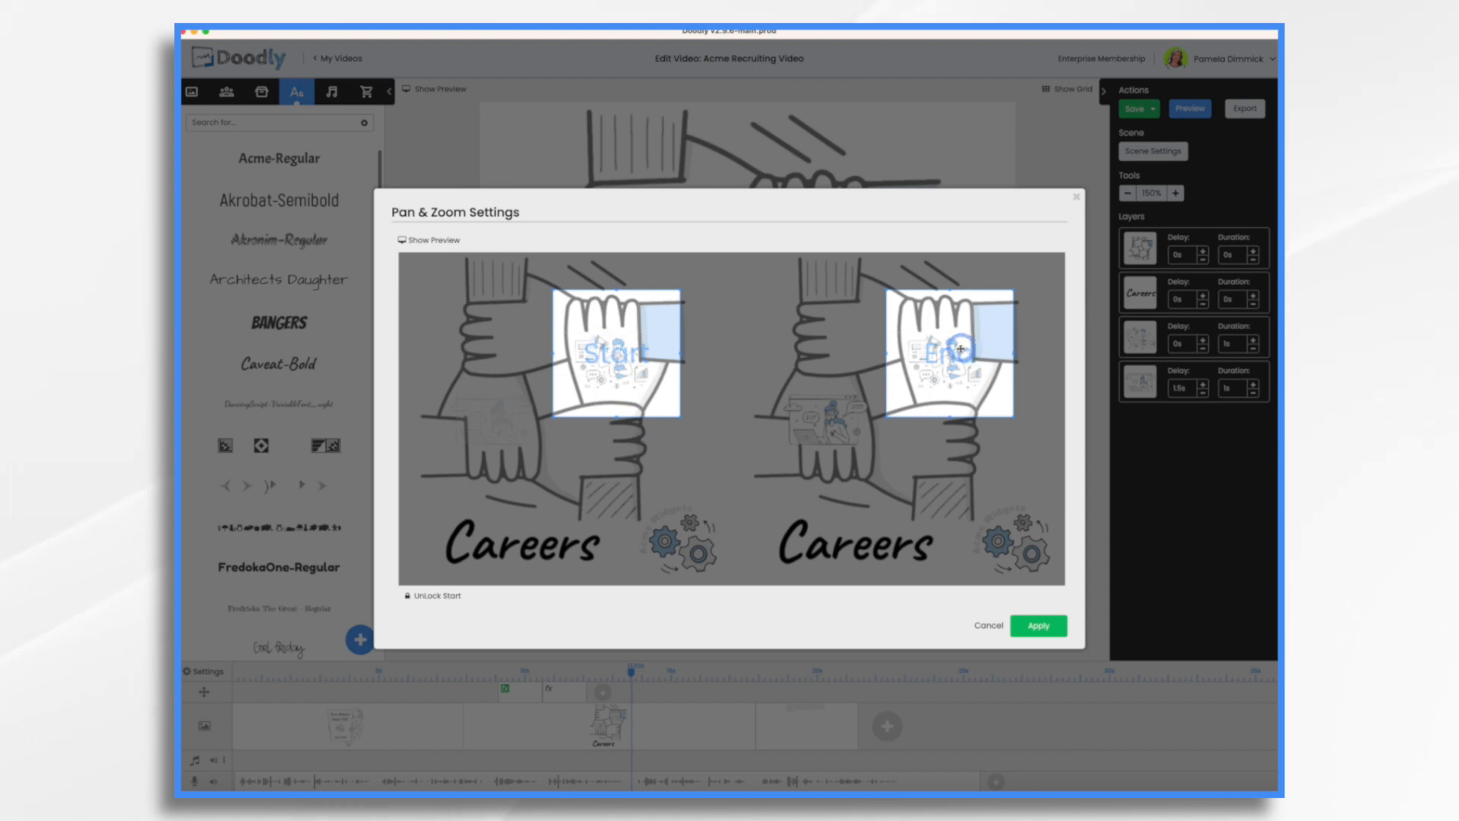
drag(960, 349, 836, 422)
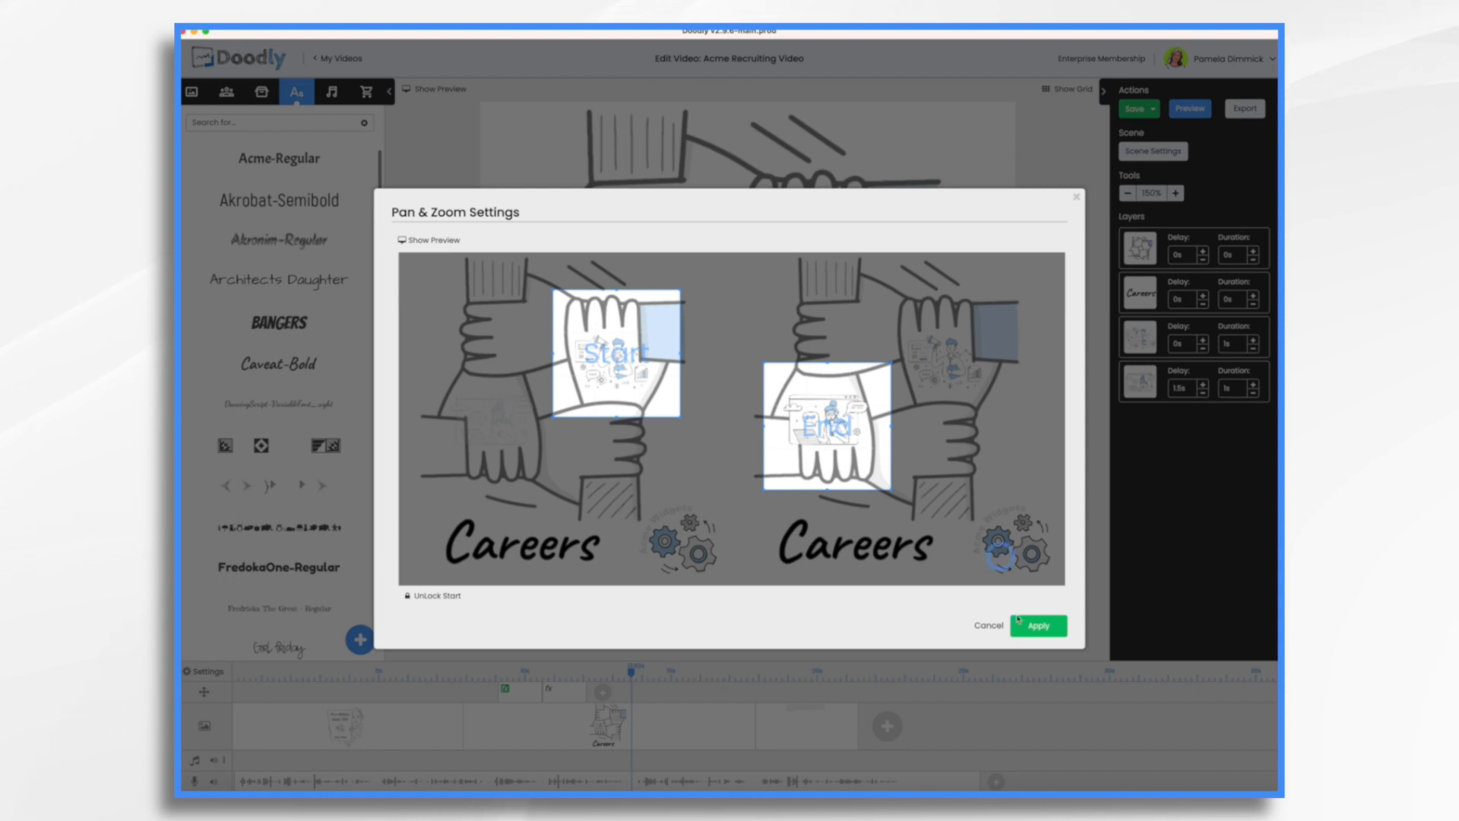
click(1039, 627)
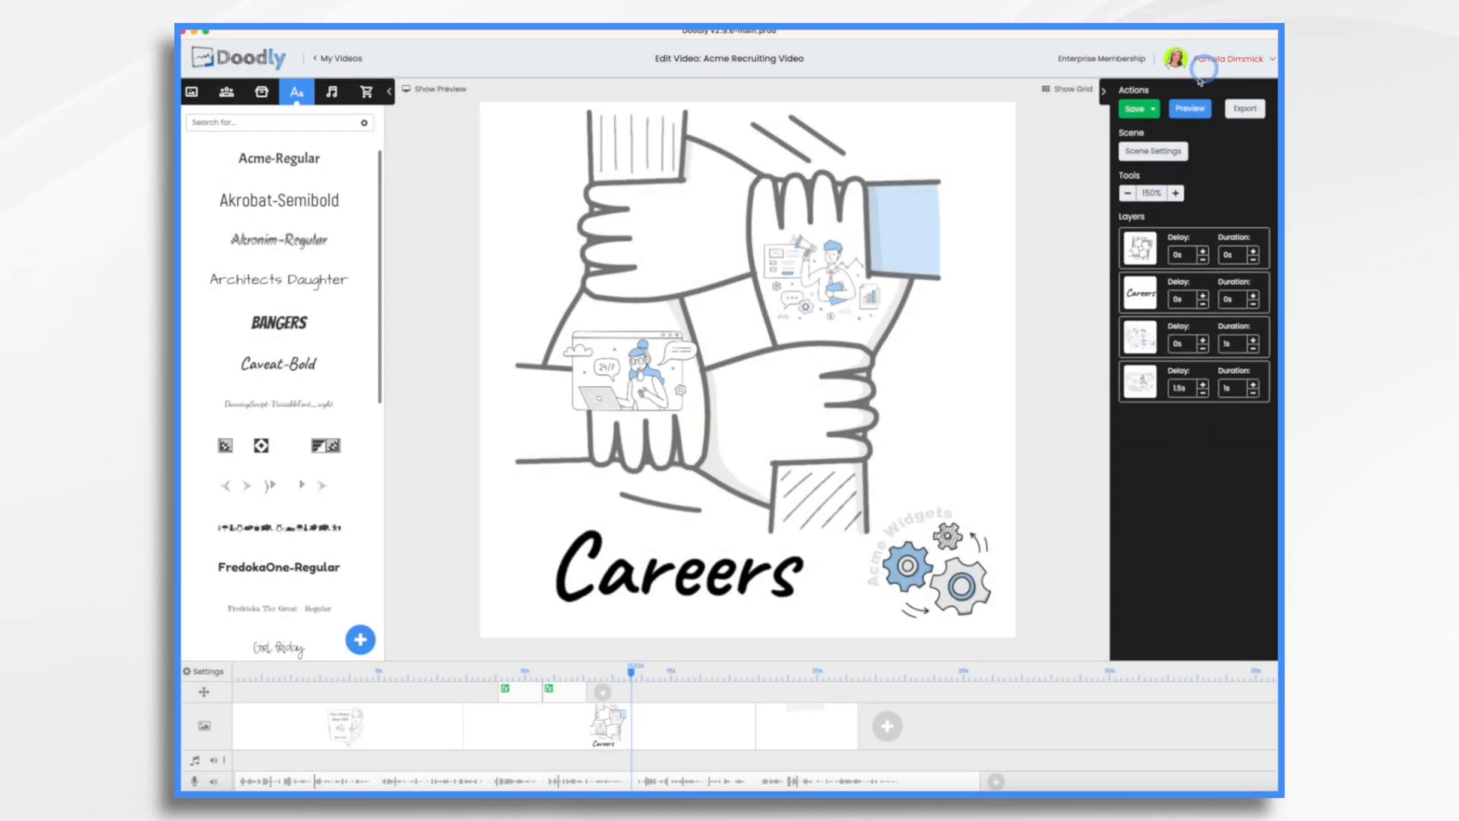
- Preview the Careers scene to check both pan and zoom moves against the voiceover
click(665, 732)
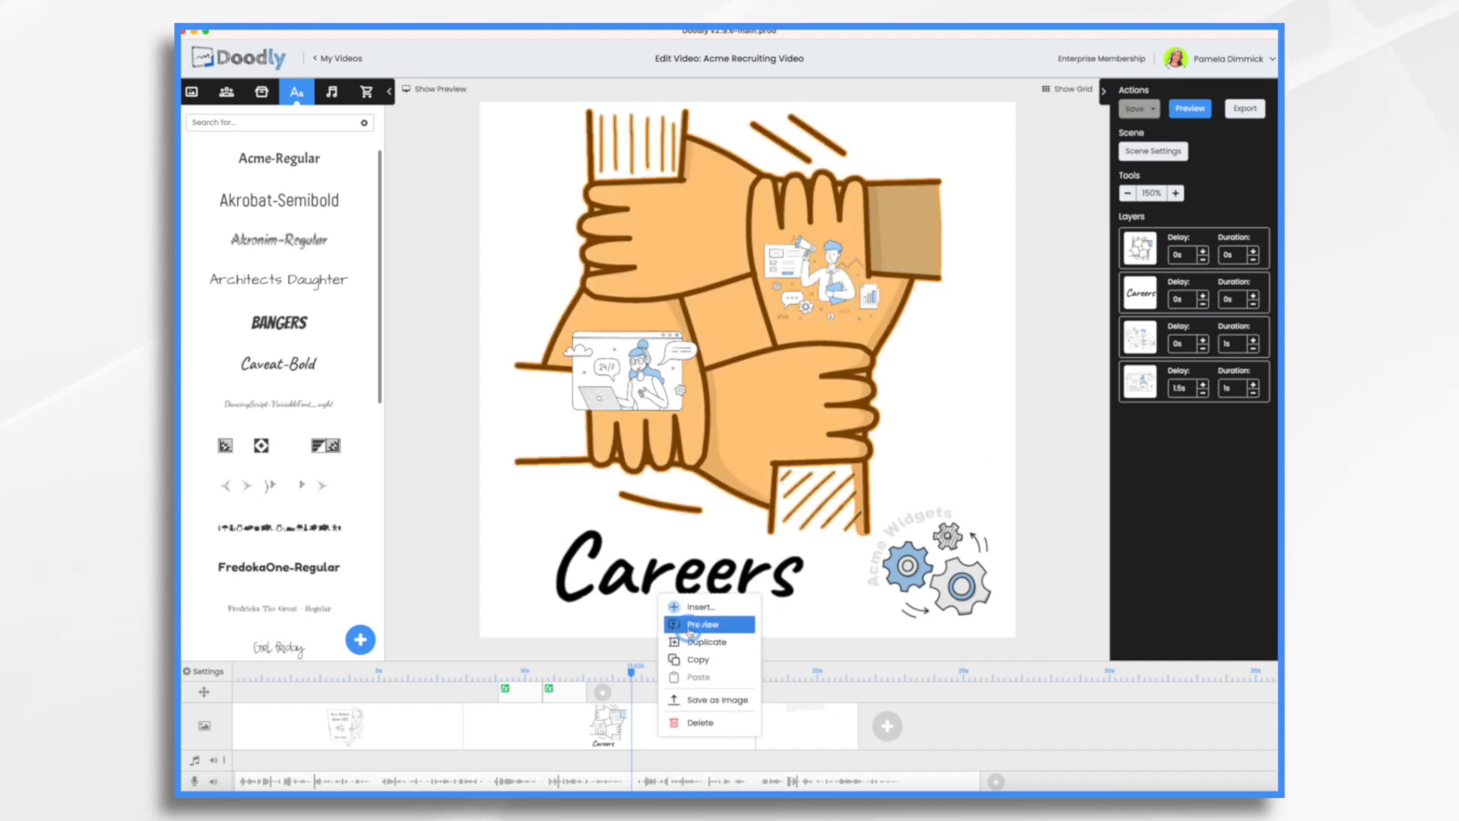
click(689, 630)
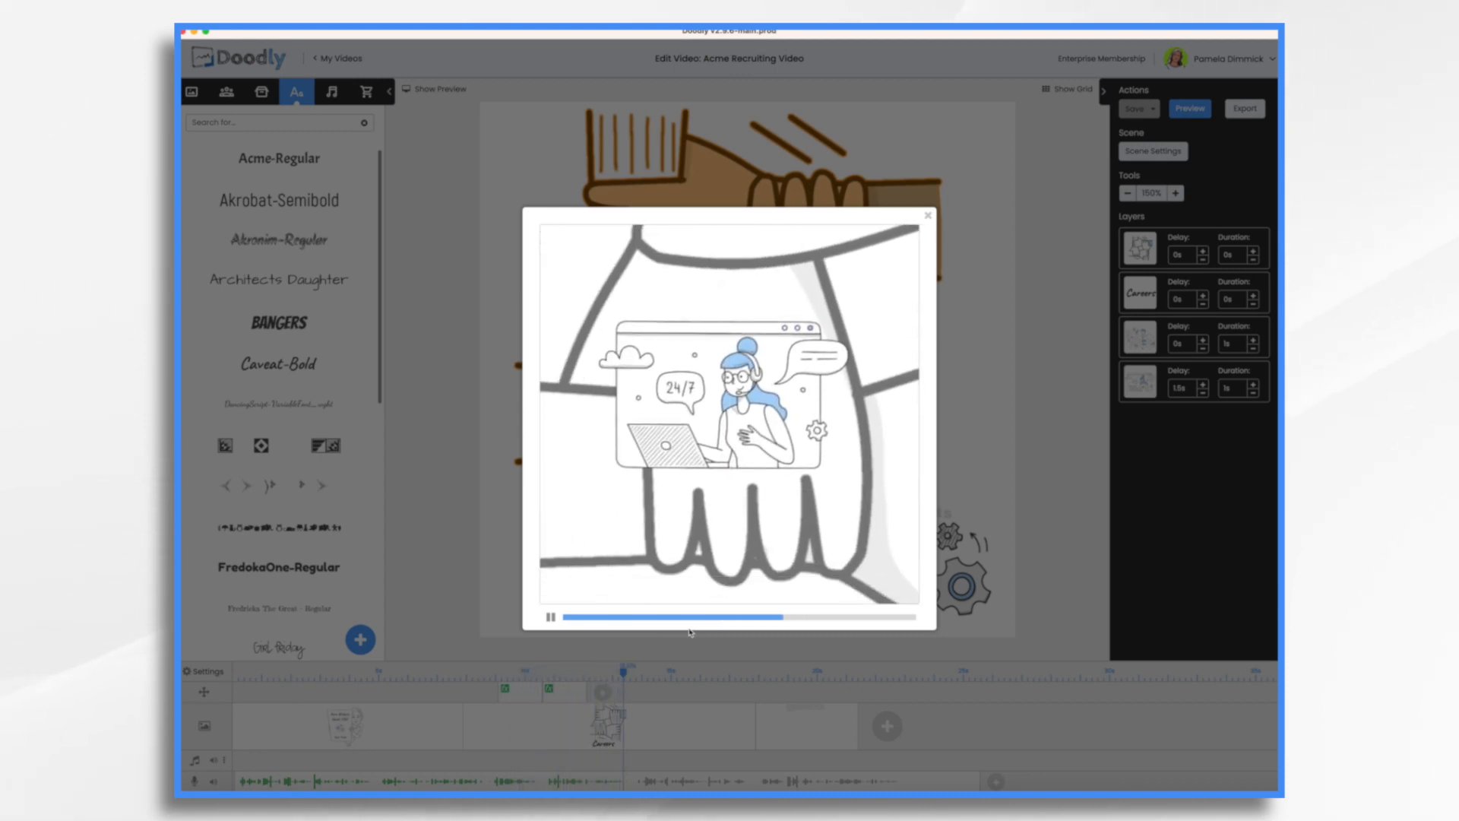
click(927, 215)
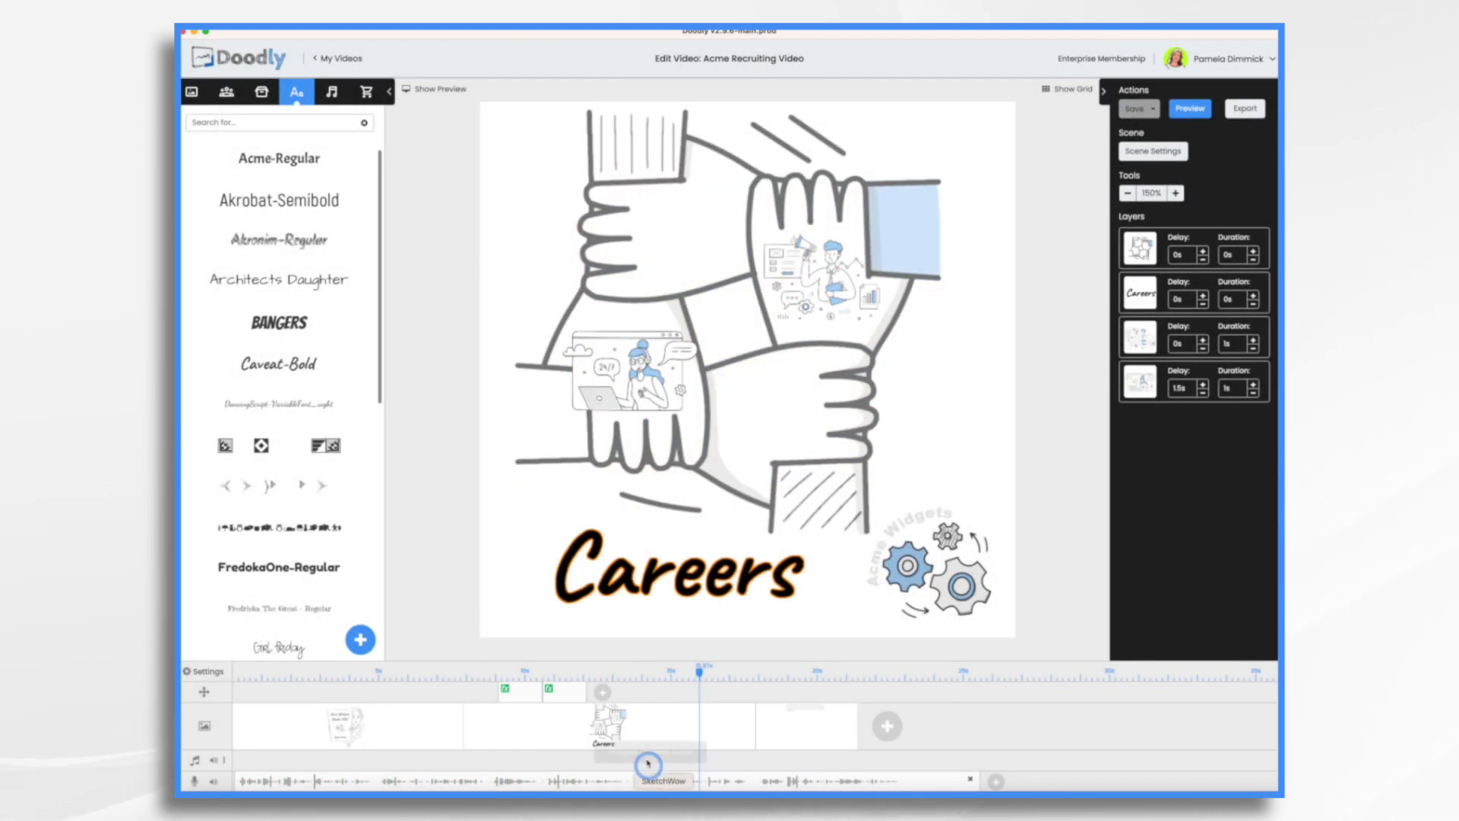
- Set the Careers scene's extra time to 2 s so that it ends at the matching point of the voiceover
click(643, 678)
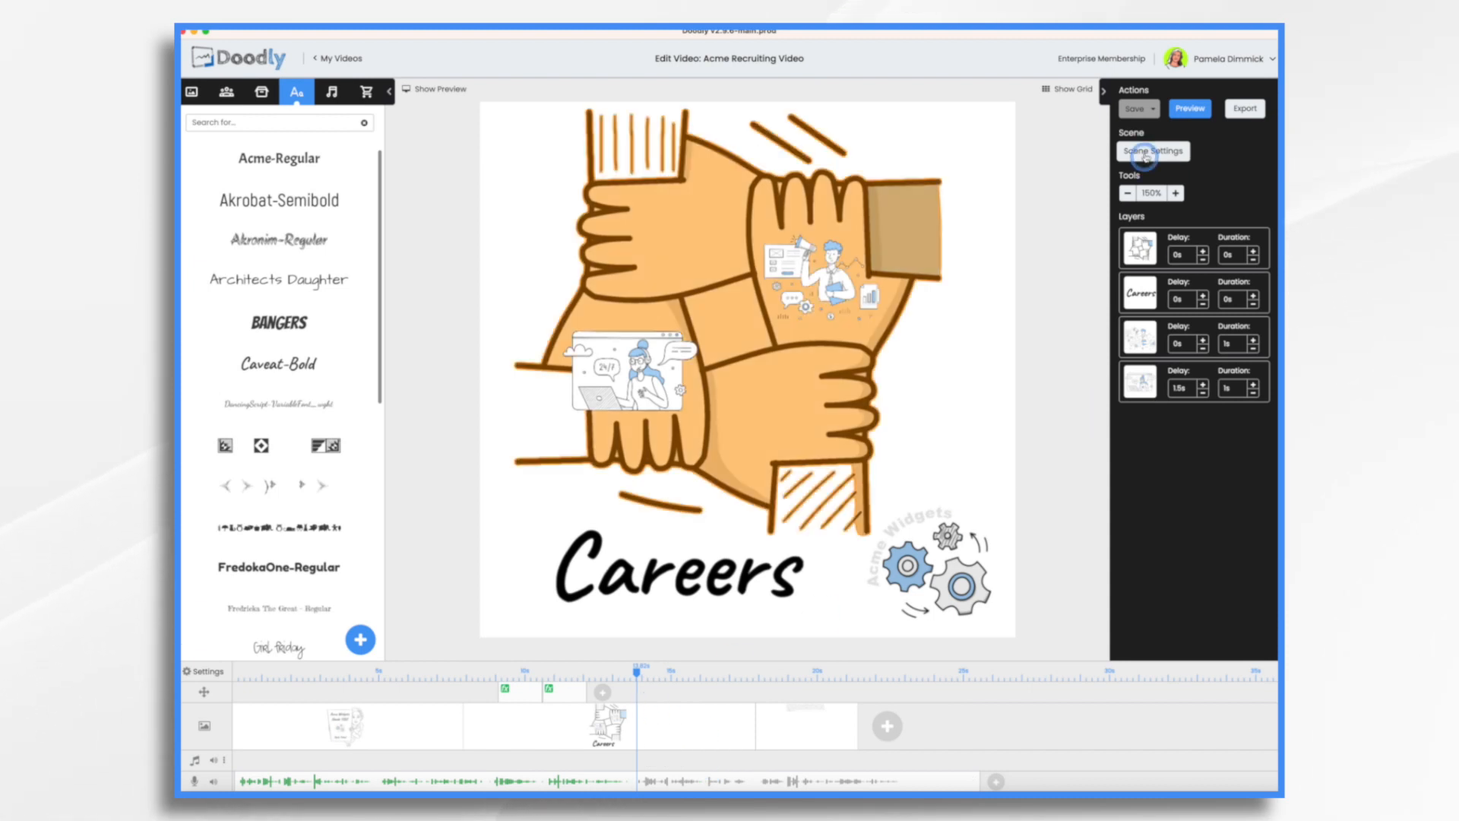
click(1130, 152)
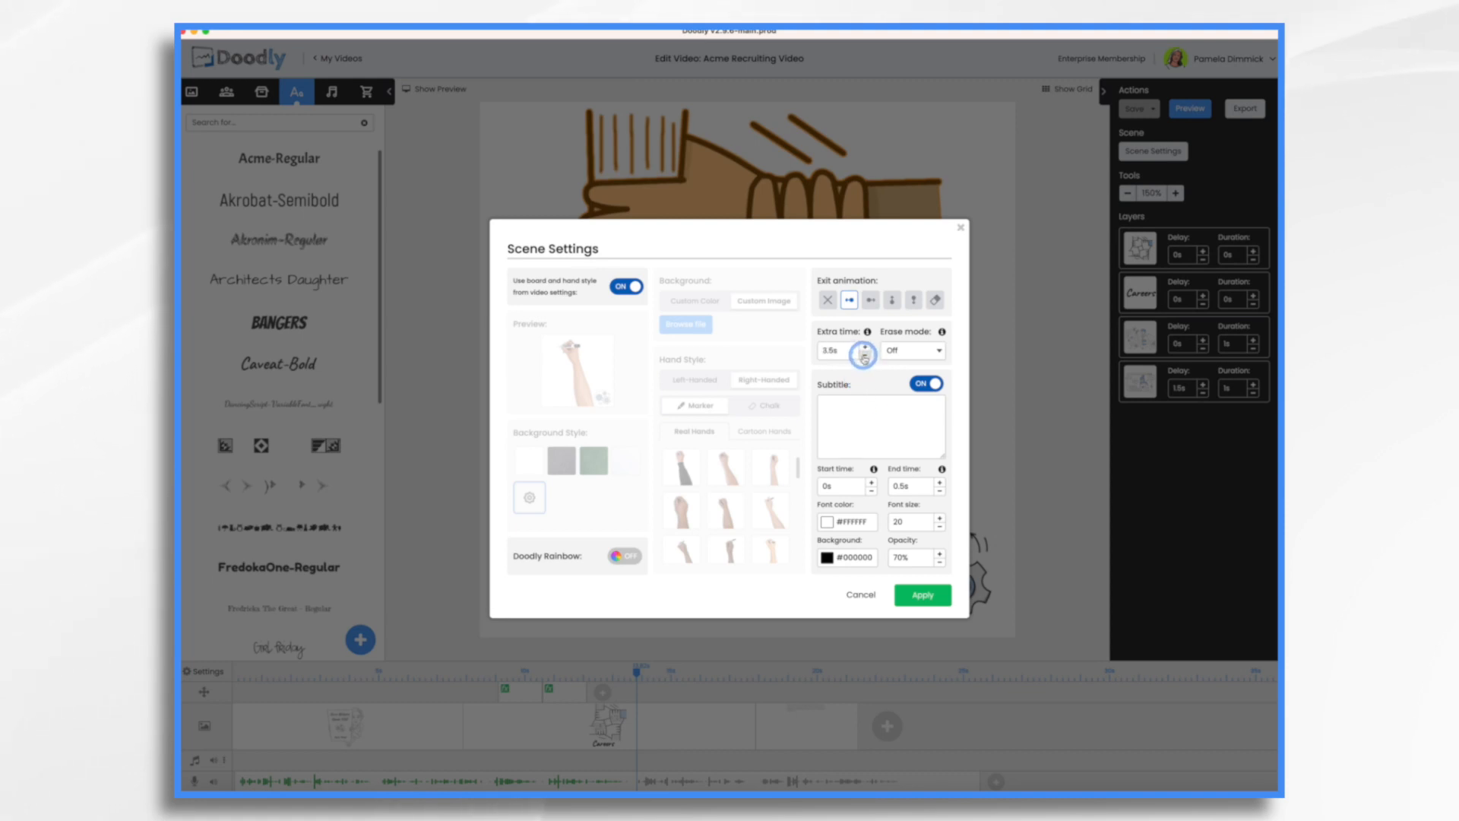
click(864, 355)
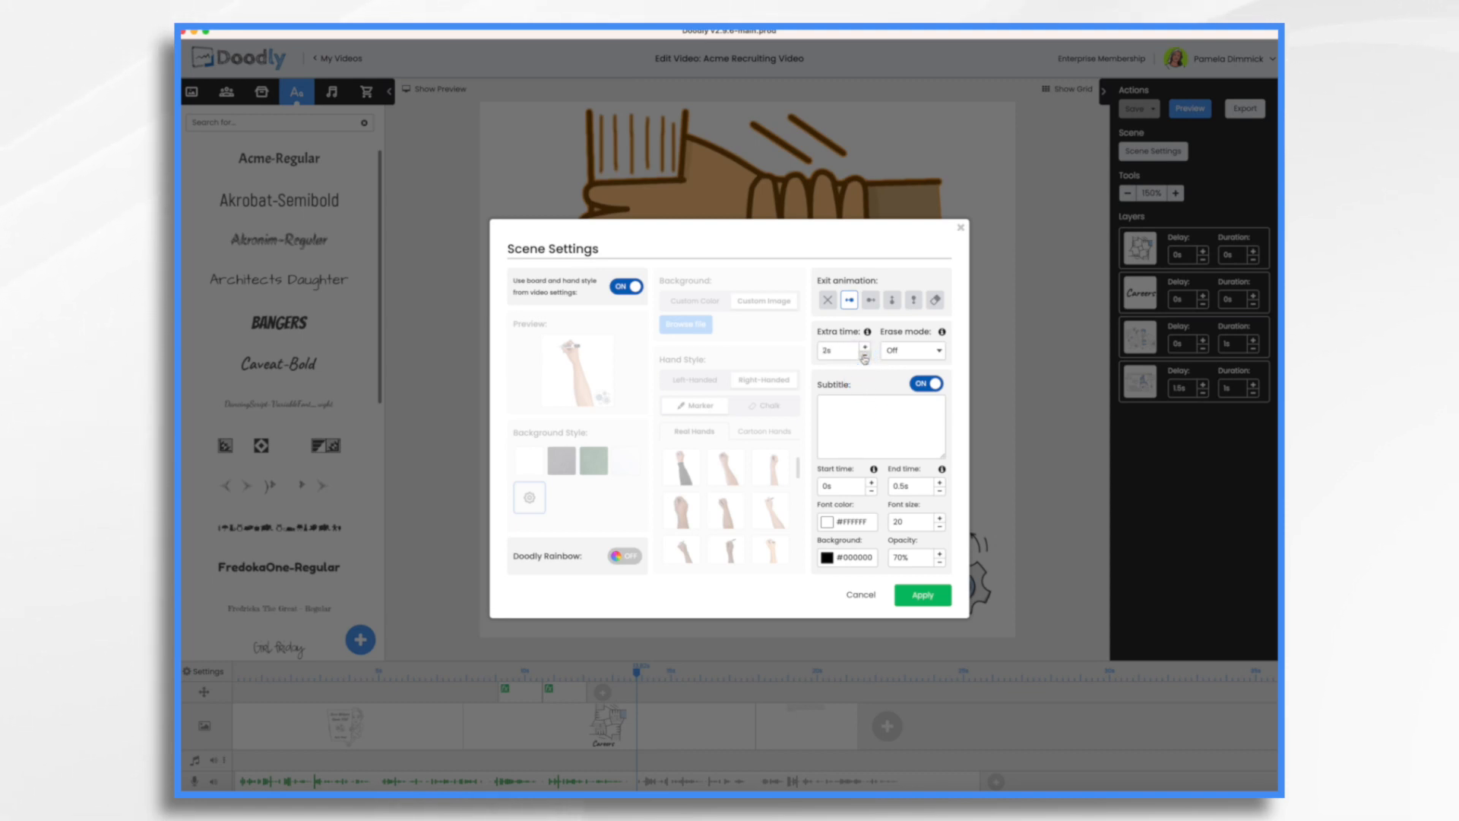
click(922, 595)
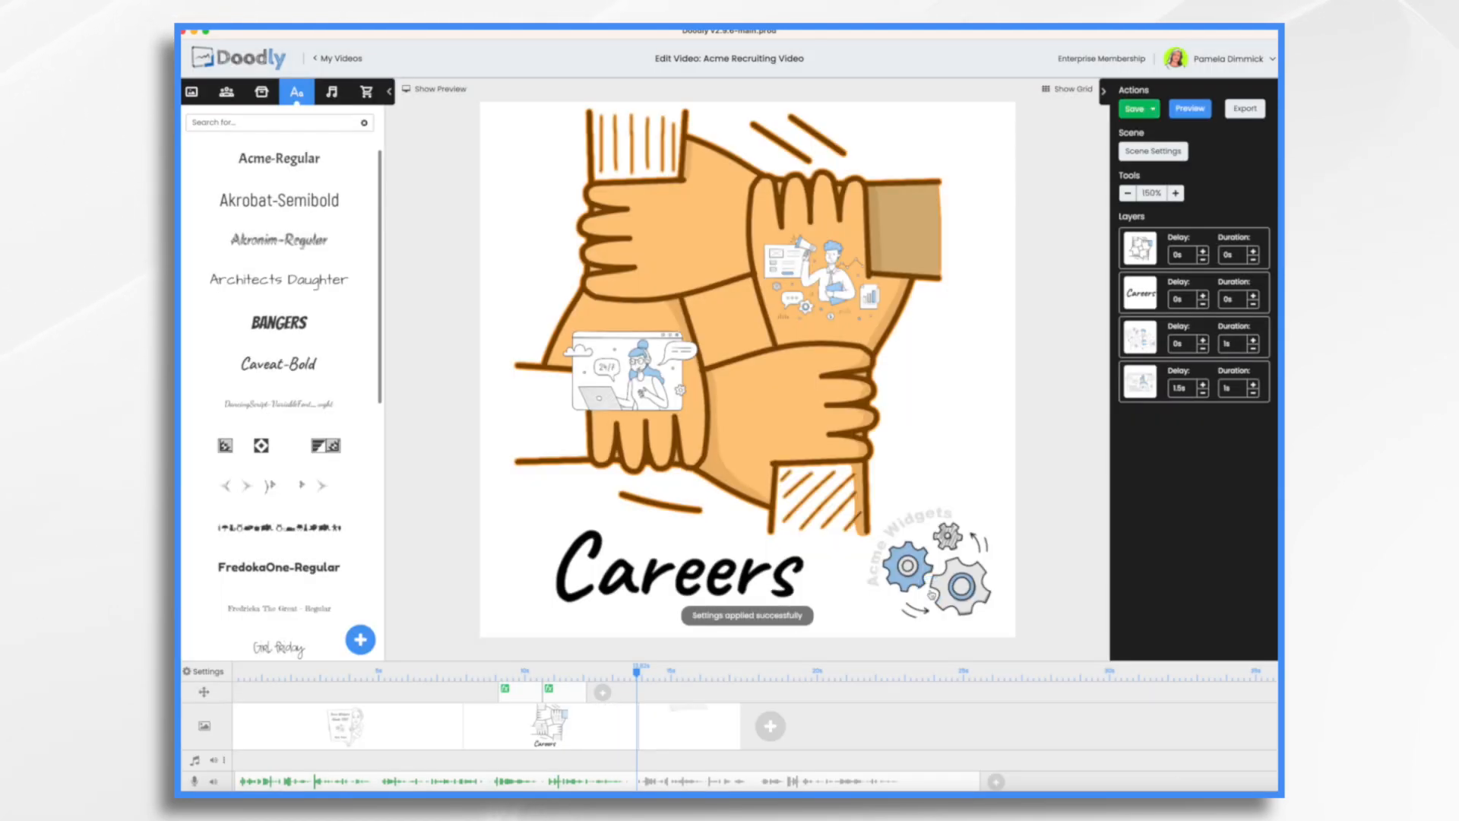
- Open the third scene and review the voiceover script text shown on it
click(672, 722)
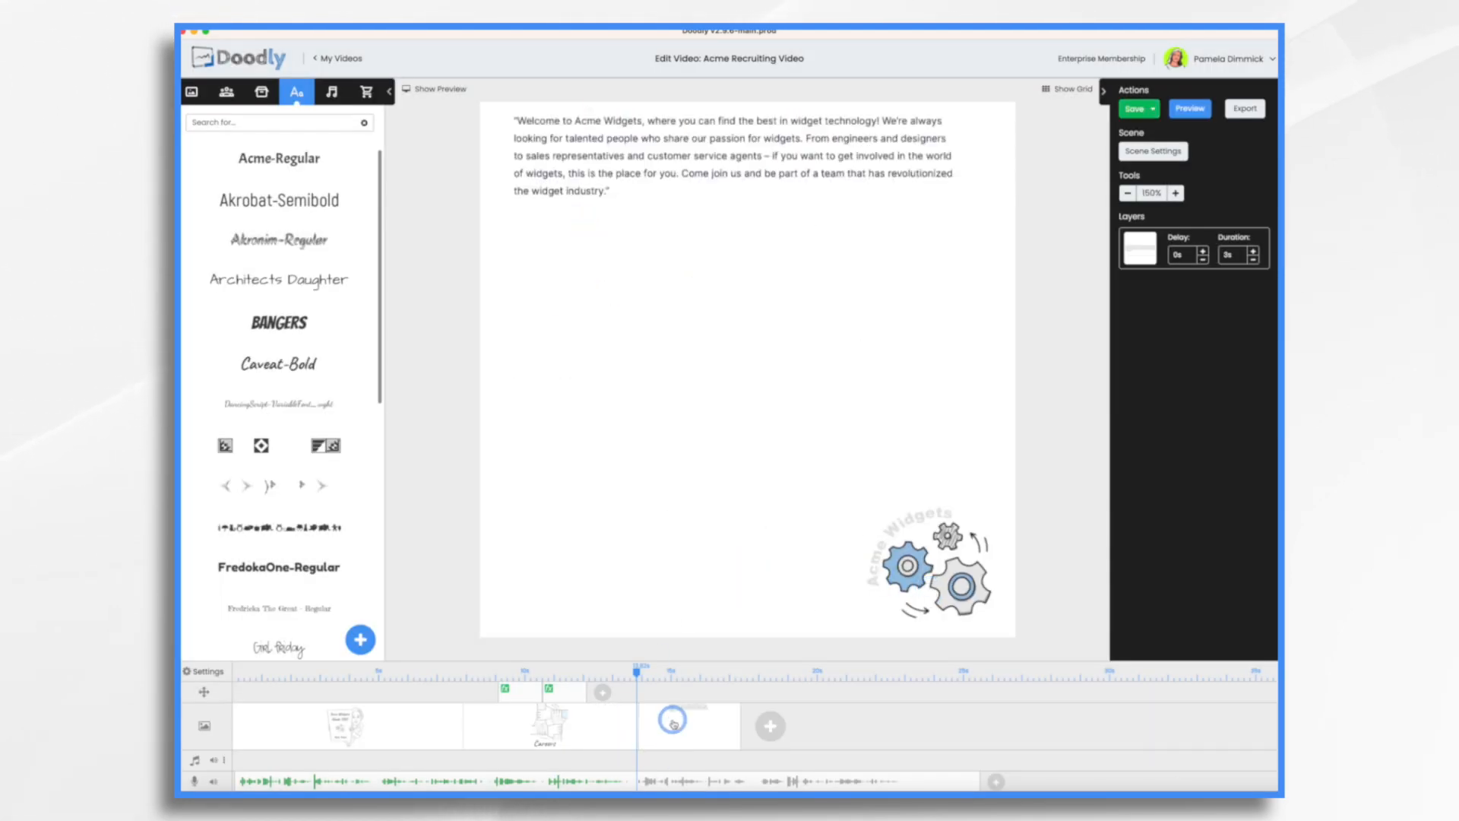
click(734, 140)
click(994, 150)
click(577, 192)
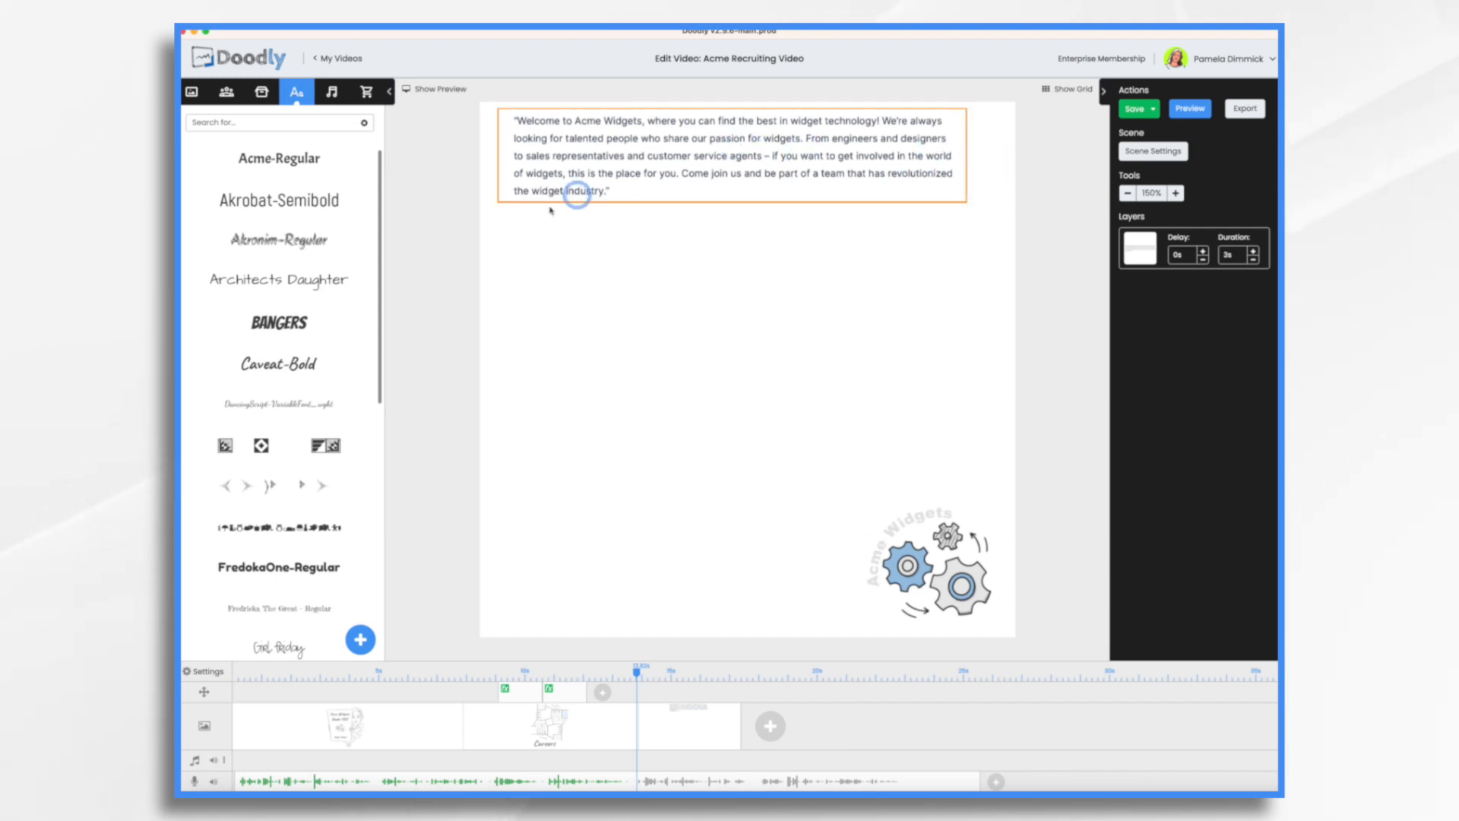
click(691, 184)
click(852, 180)
click(955, 201)
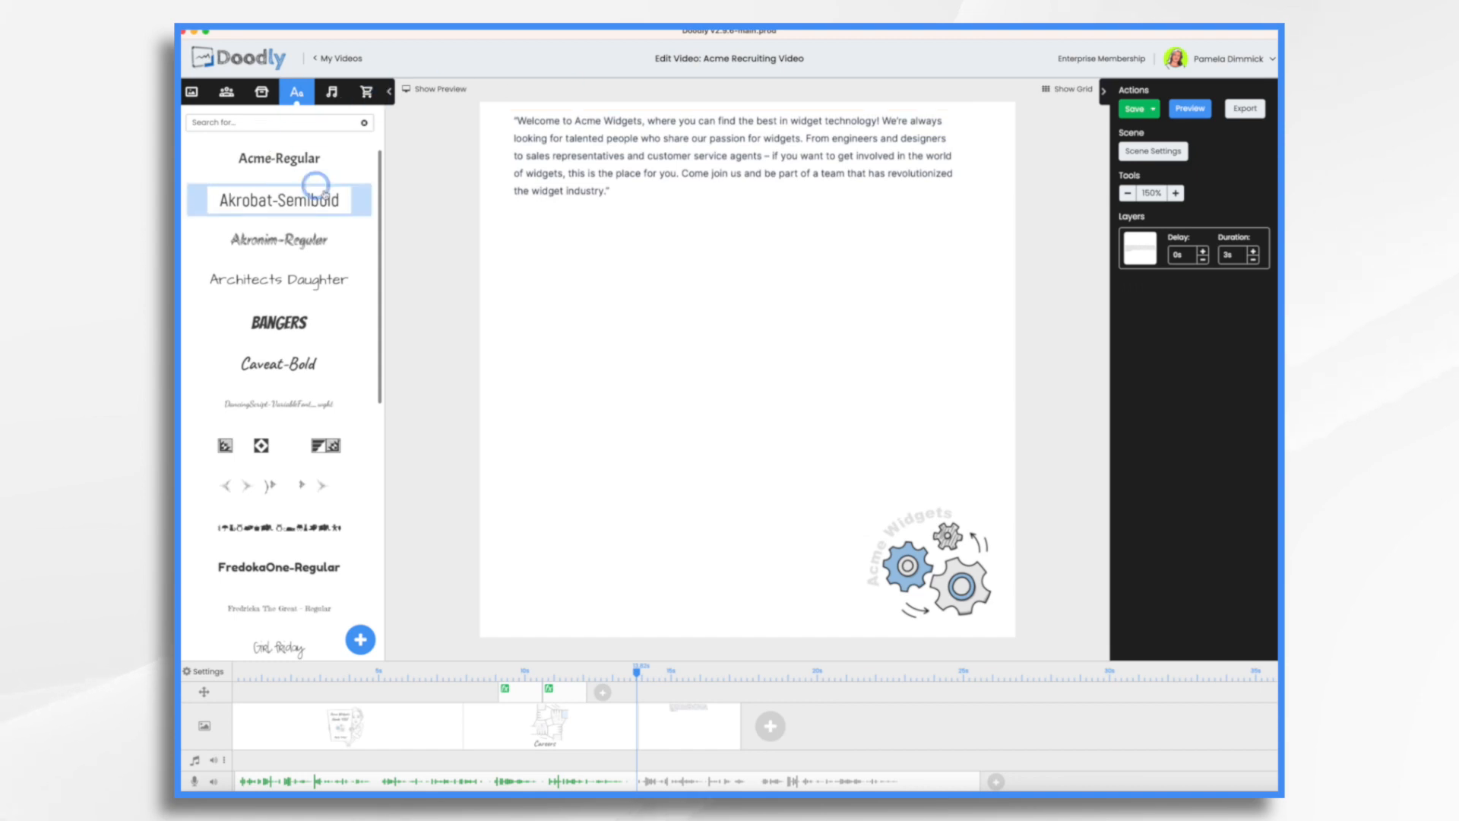
- Add the text "Join Our Team" in the Caveat-Bold font below the script and enlarge it
drag(311, 365, 778, 326)
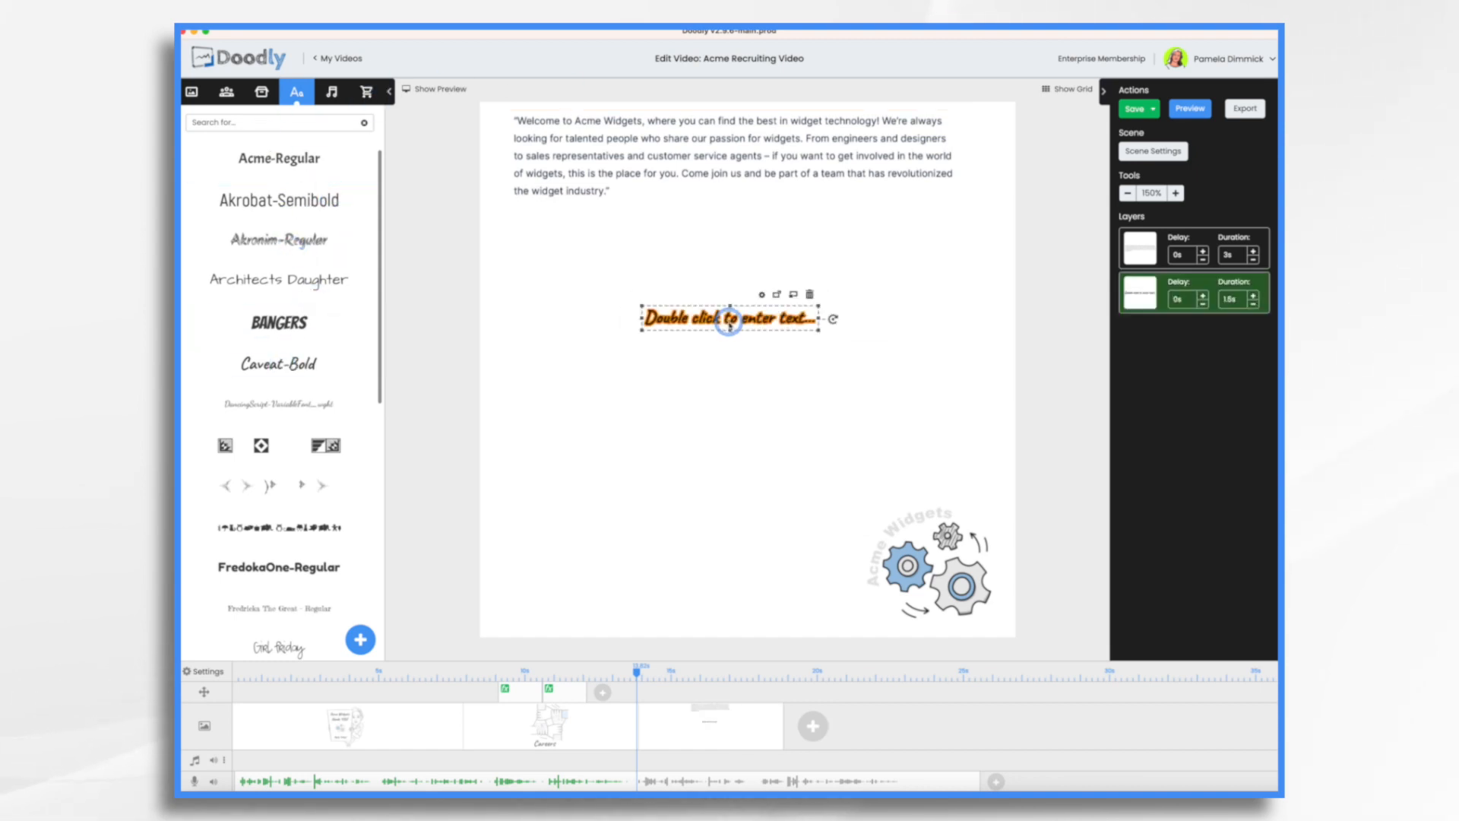
double_click(779, 327)
triple_click(753, 358)
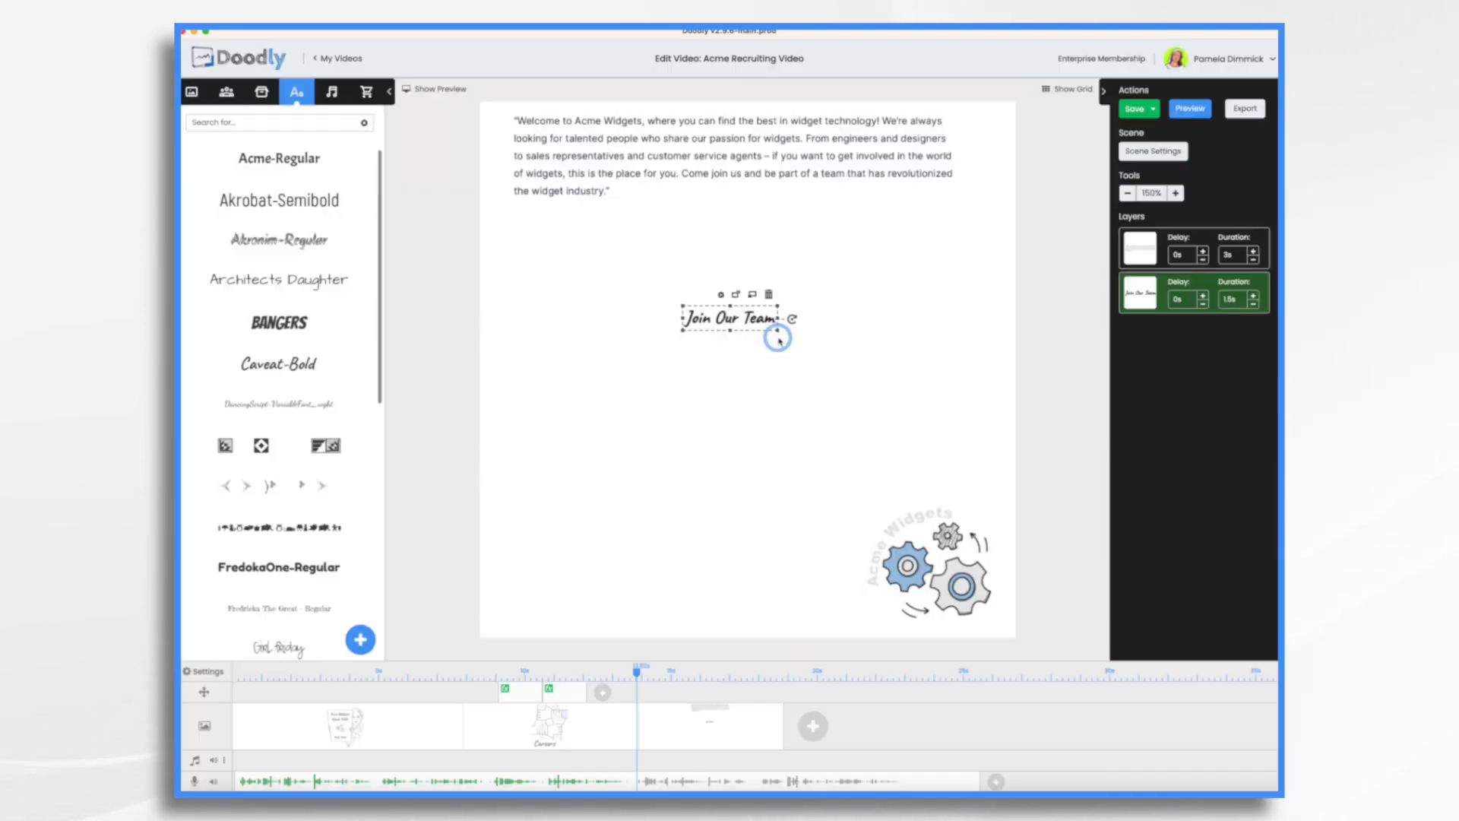
drag(779, 341, 880, 361)
- Place the widget 3 illustration of three people with joined hands below the text and enlarge it
click(271, 105)
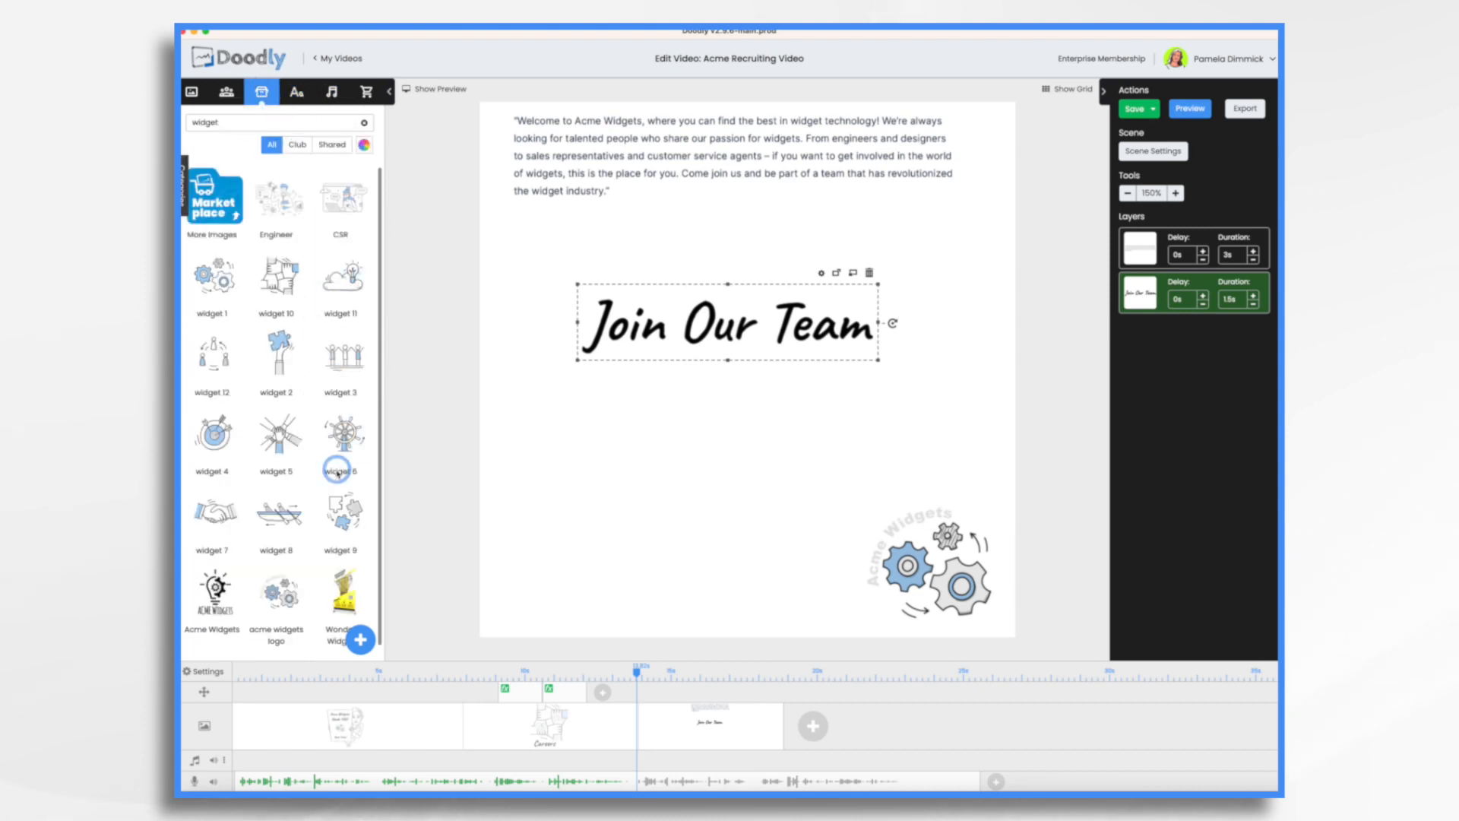
drag(344, 354, 794, 467)
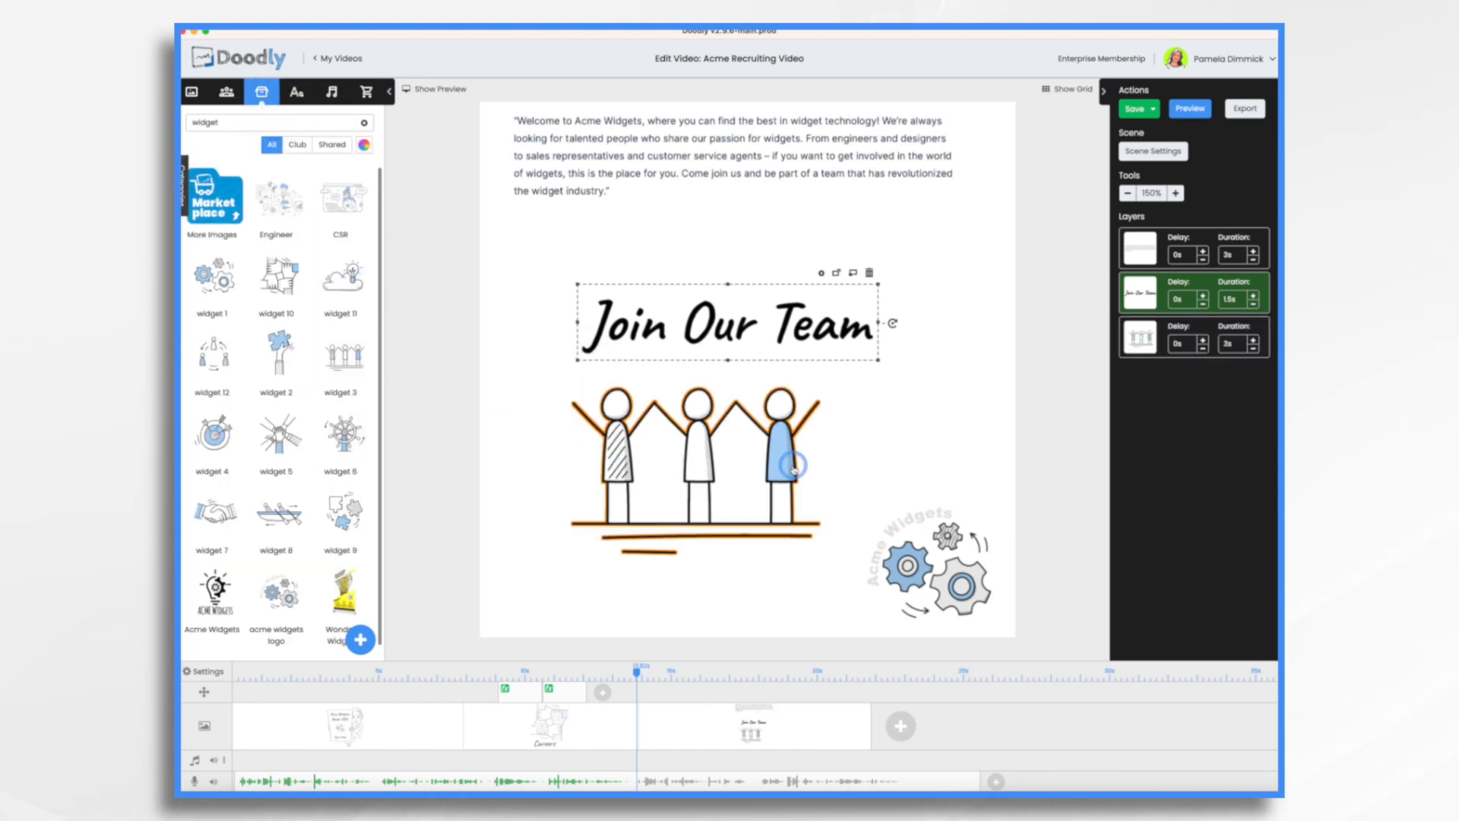
click(704, 459)
drag(563, 548, 418, 617)
drag(655, 486, 674, 489)
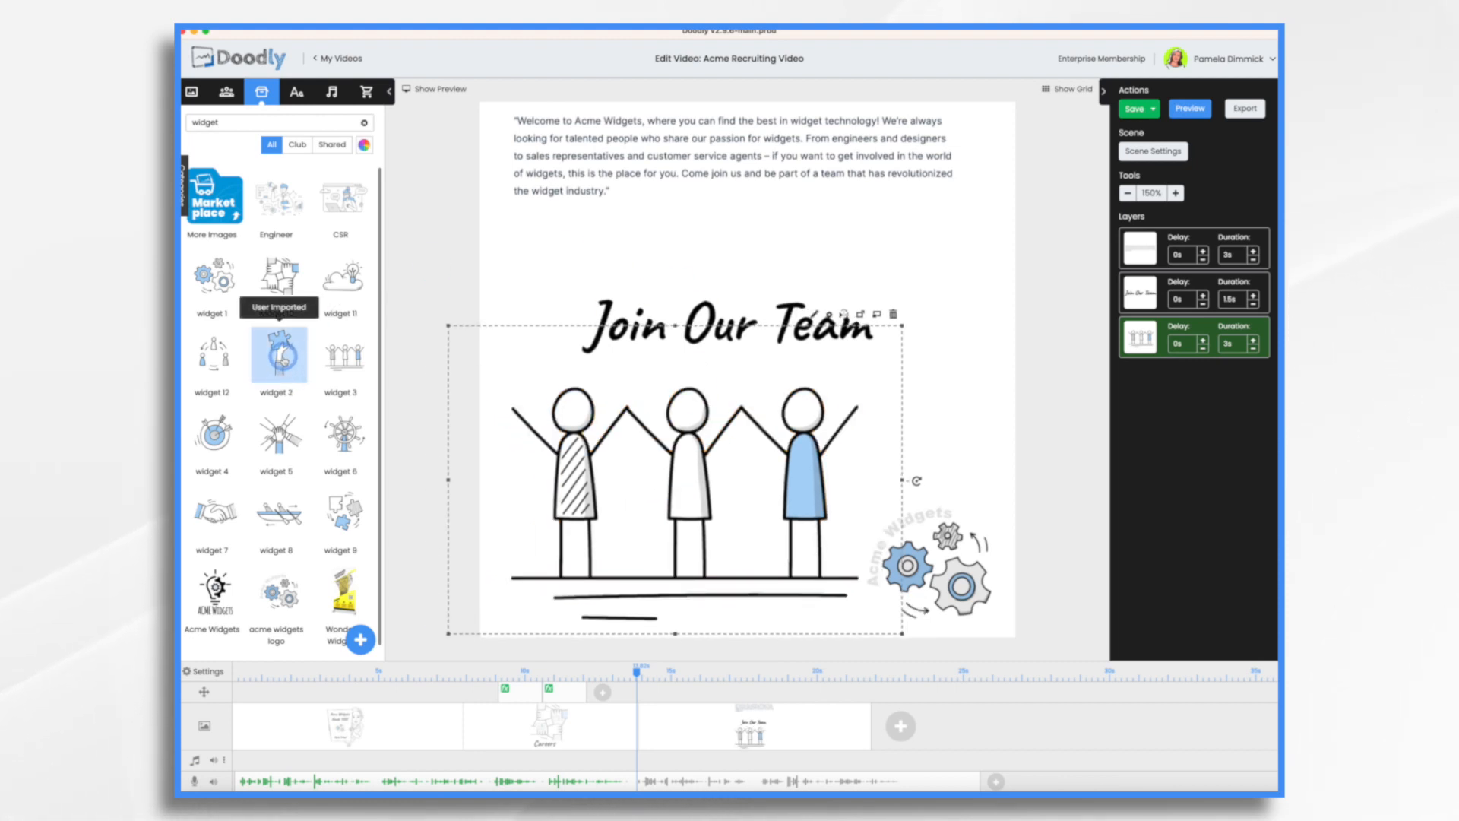
- Fill the scene with the enlarged widget 2 puzzle-hand illustration and place the "Join Our Team" text, white and tilted, on the puzzle piece
drag(280, 353, 929, 341)
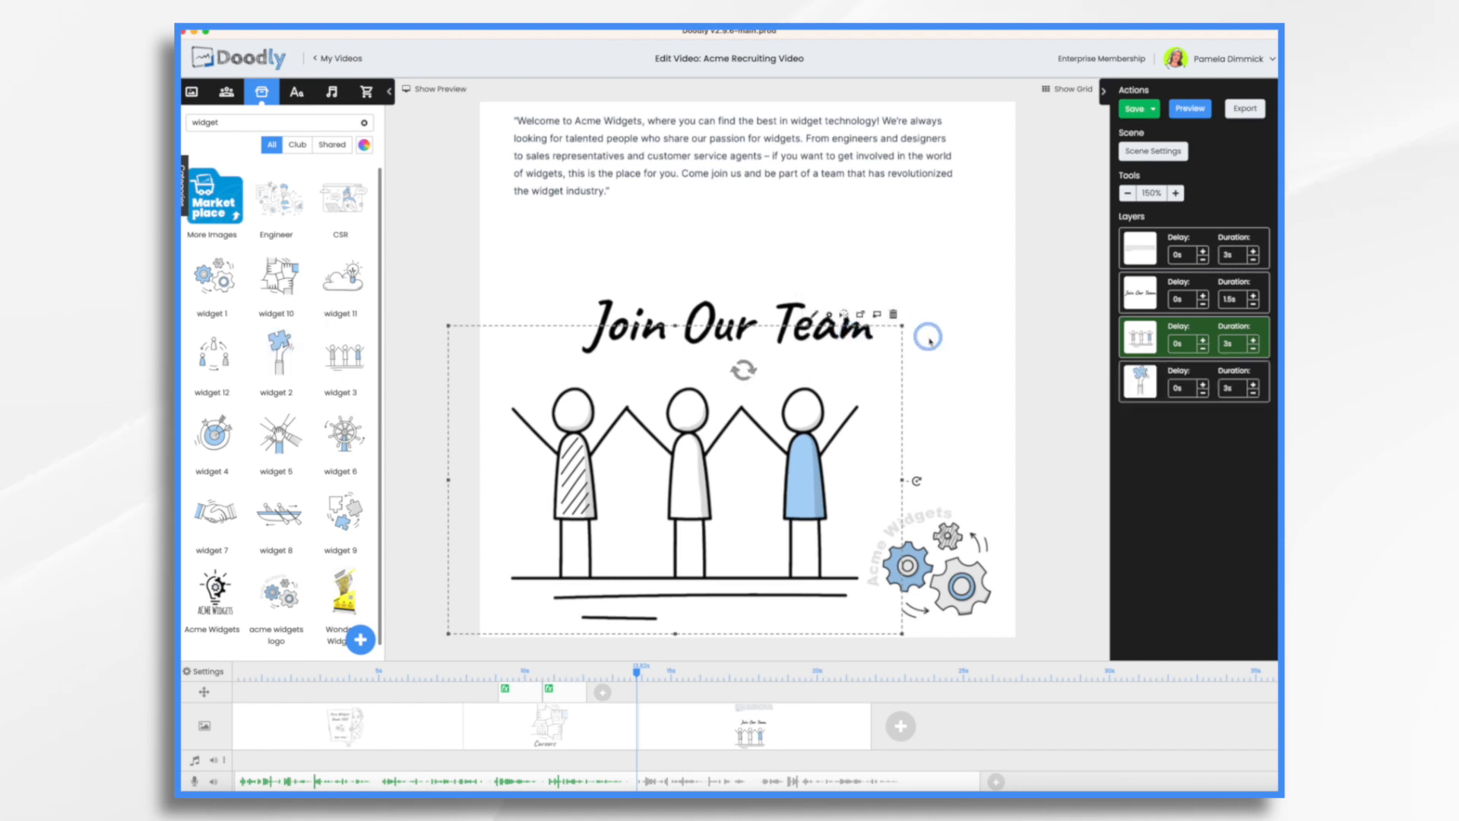
click(853, 415)
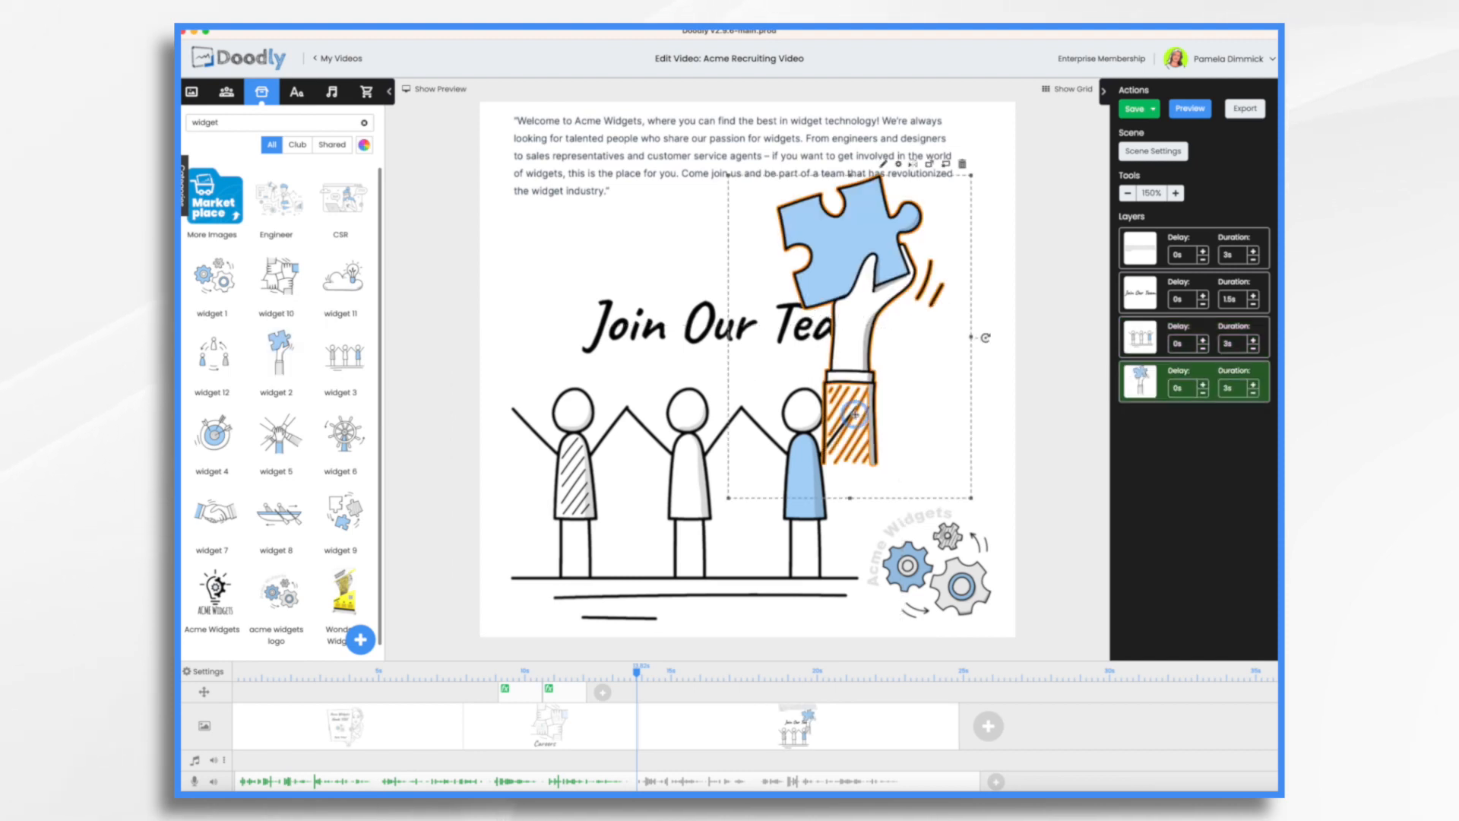
drag(615, 482, 614, 222)
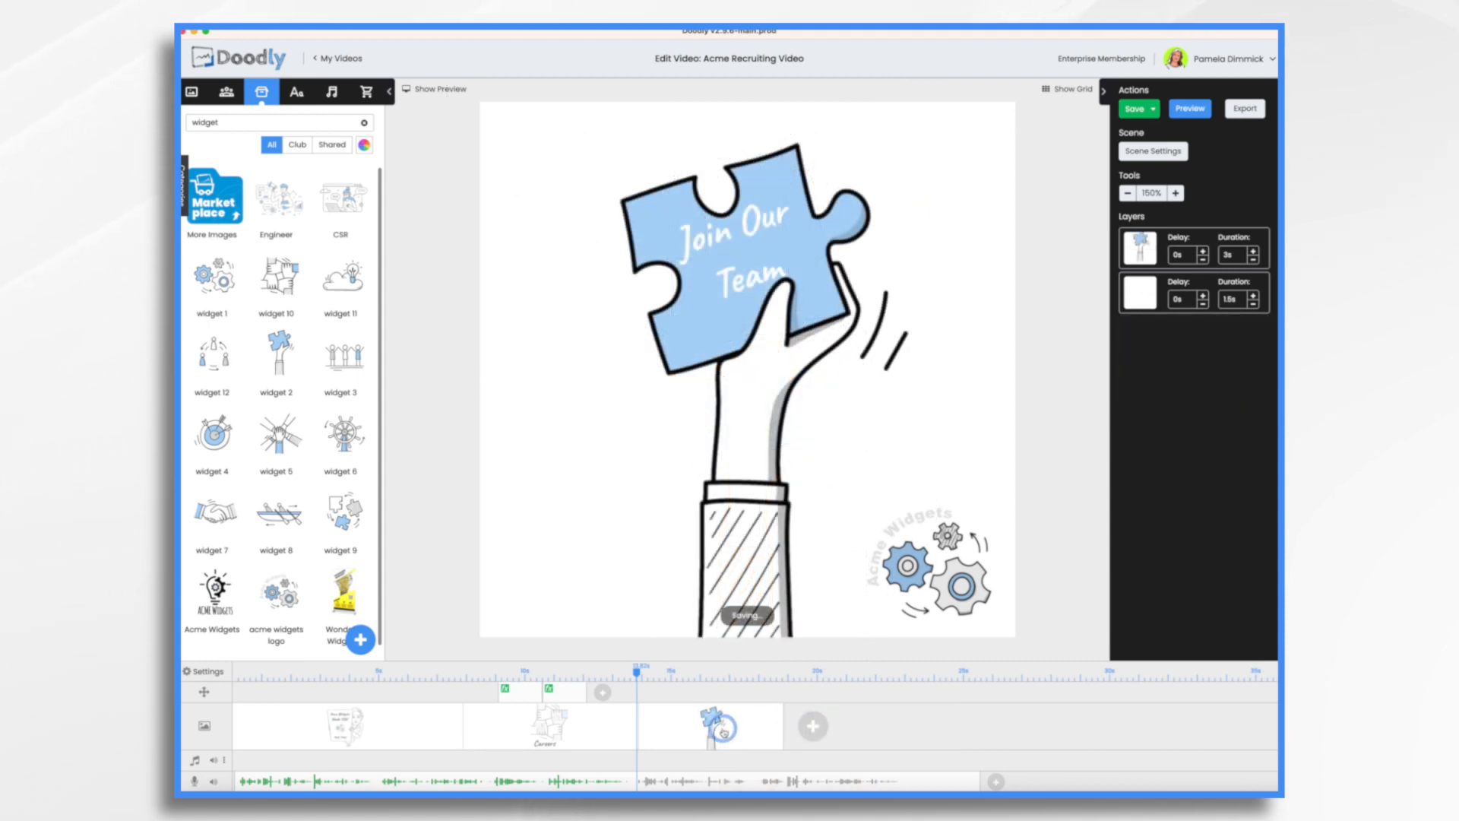
click(1159, 253)
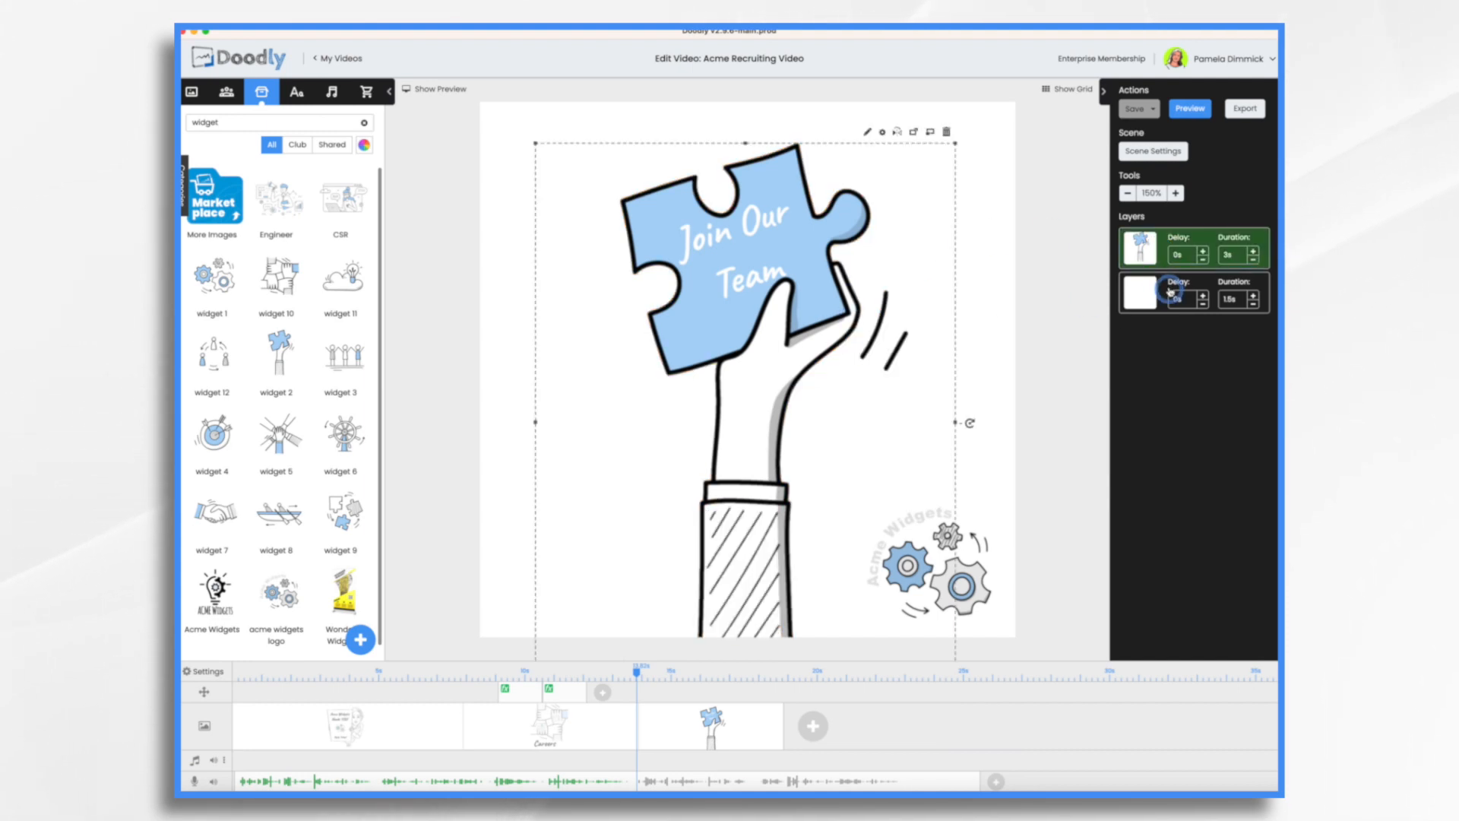
click(1145, 298)
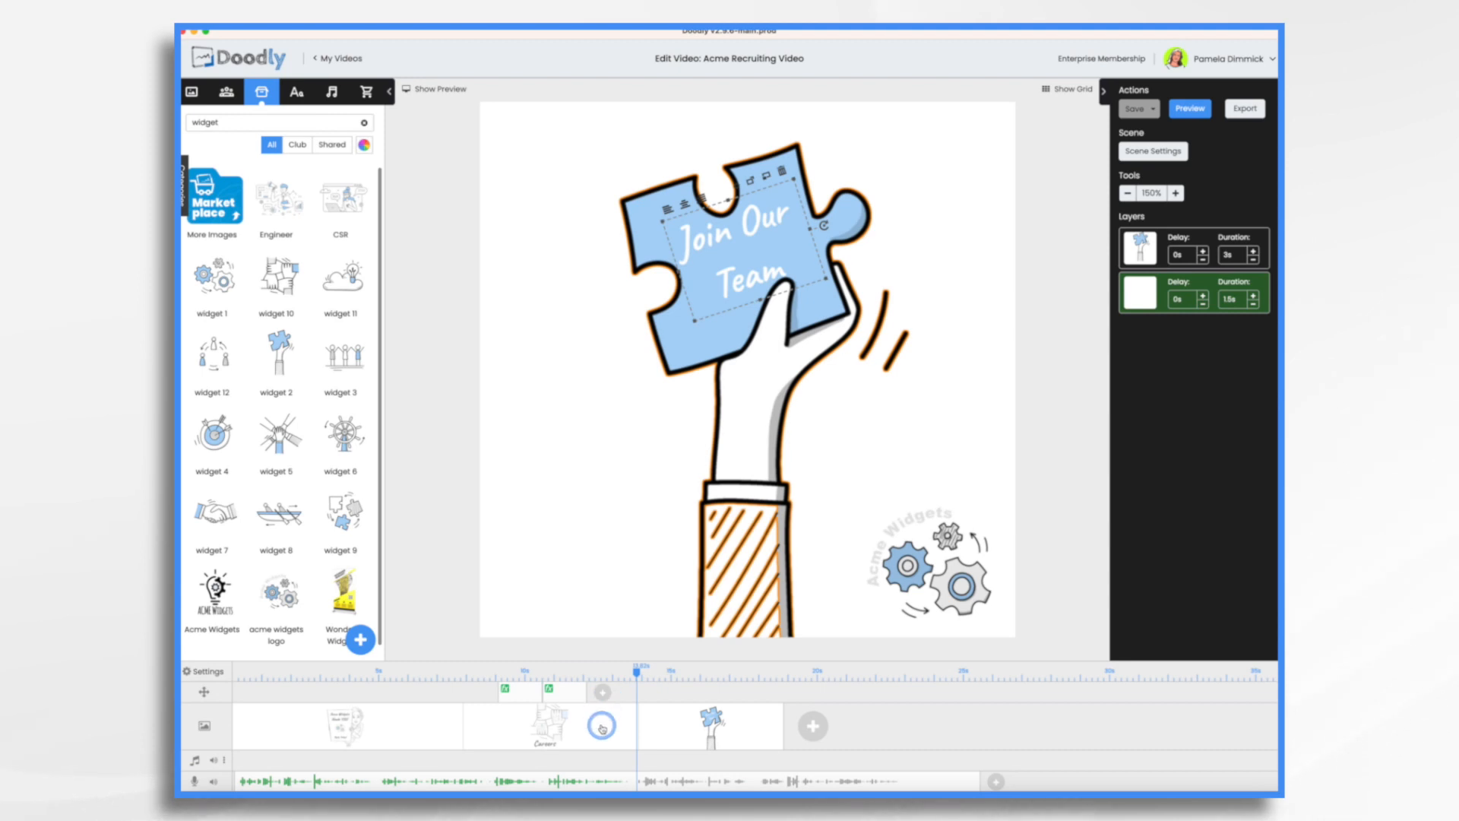
- Add a third pan and zoom and align it with the start of the Join Our Team scene
click(417, 91)
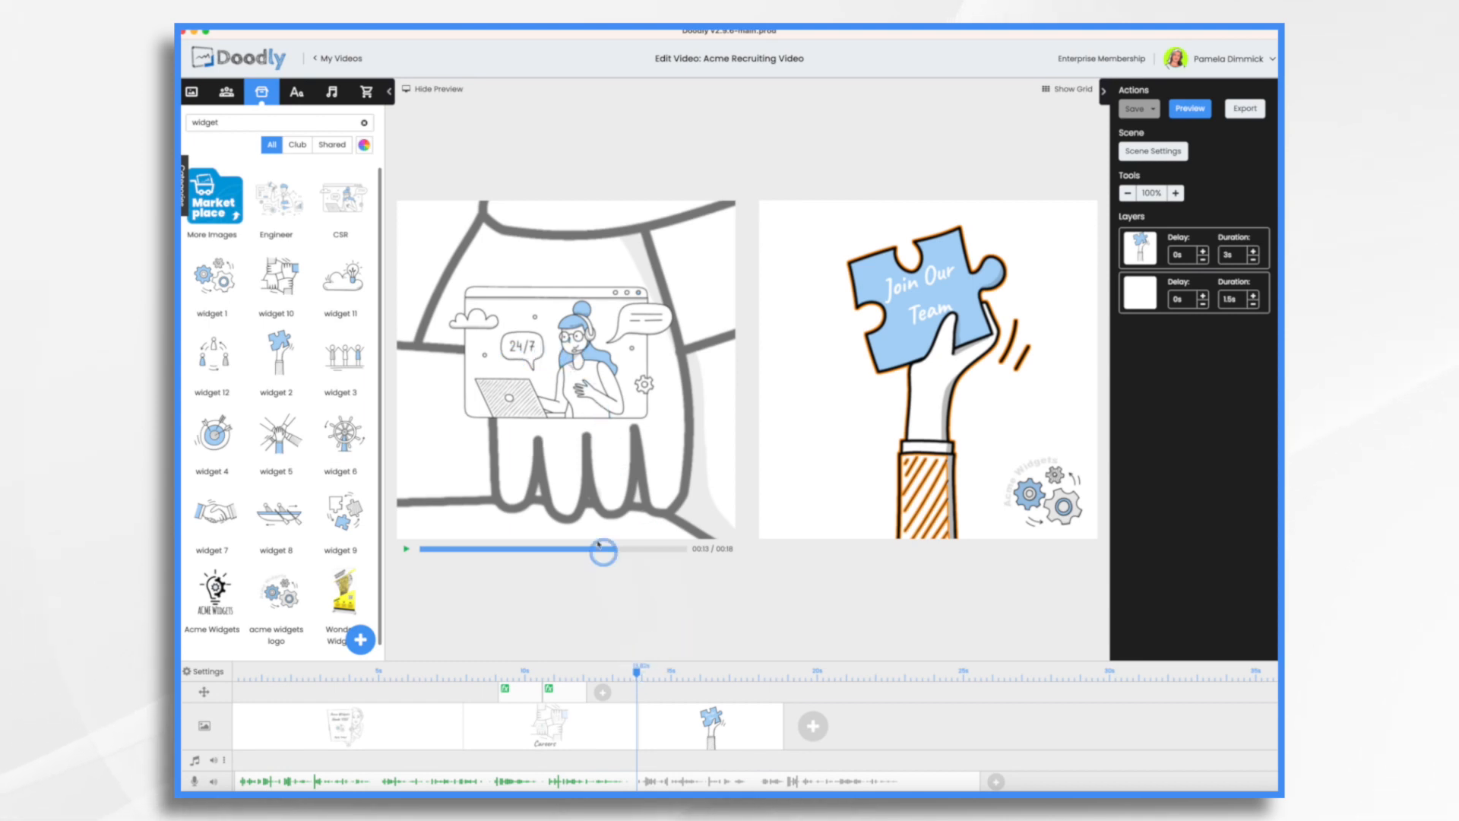
click(606, 693)
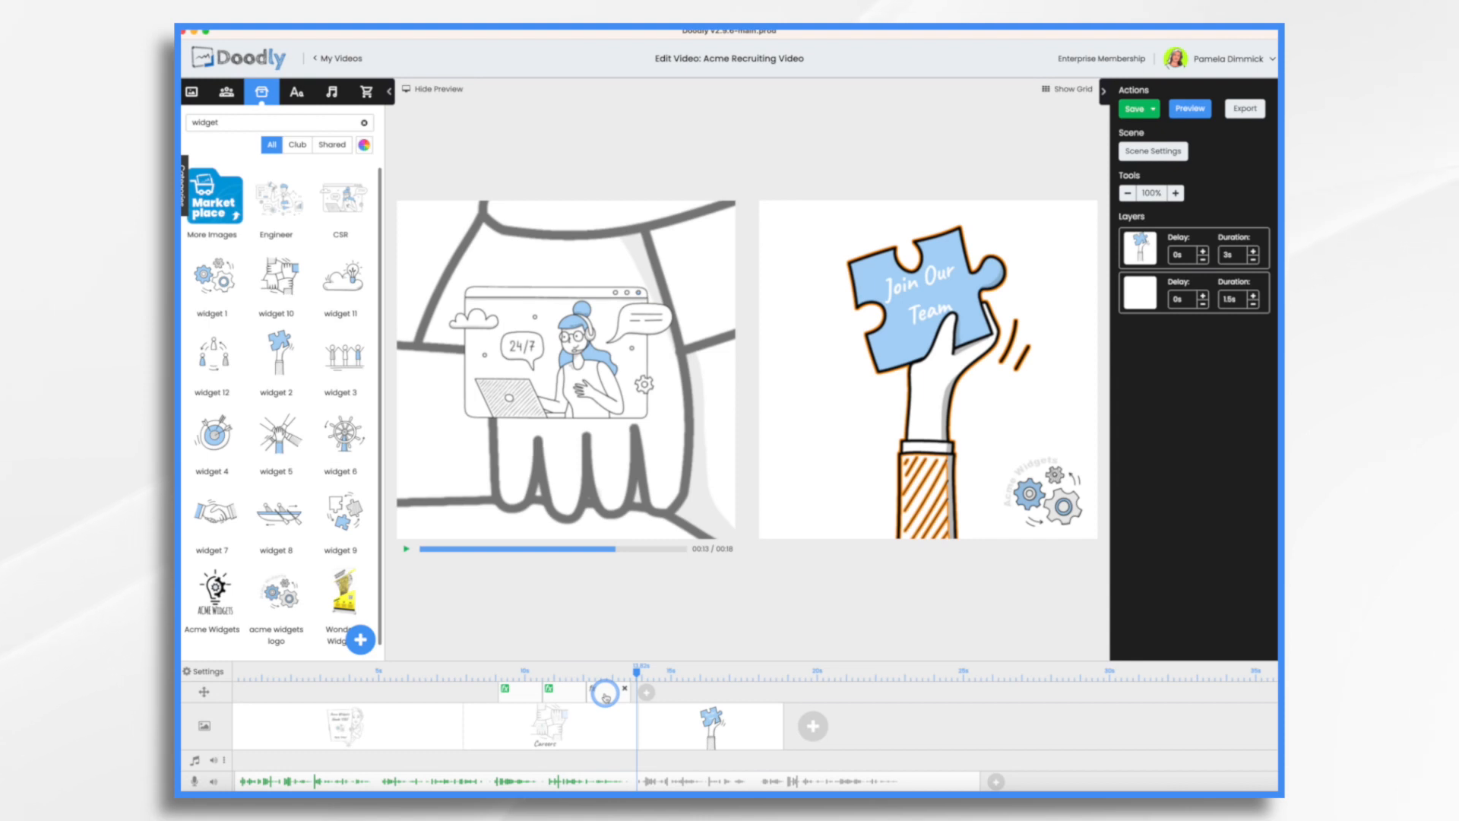
drag(605, 696, 646, 695)
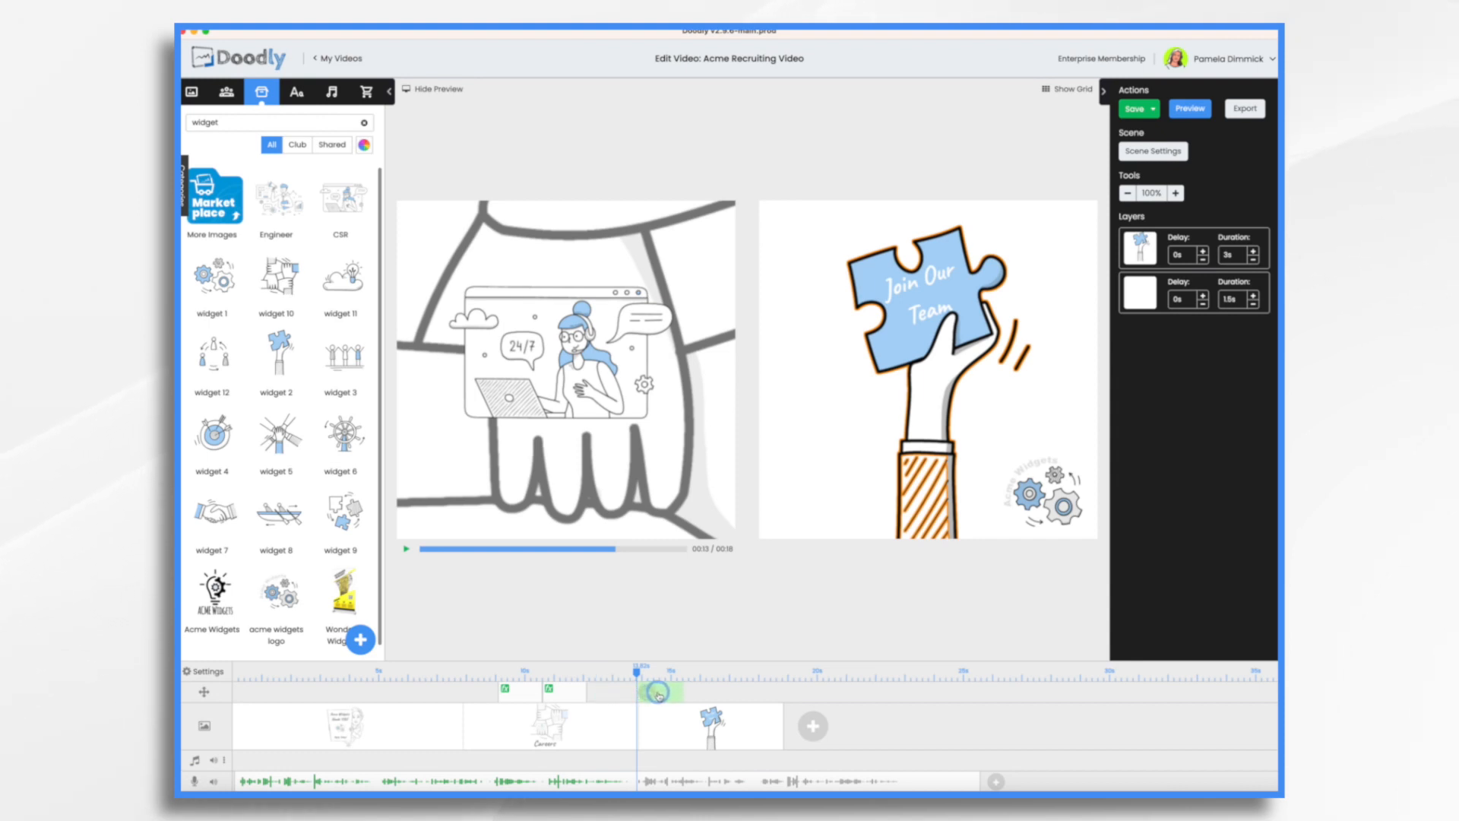
drag(671, 680, 673, 696)
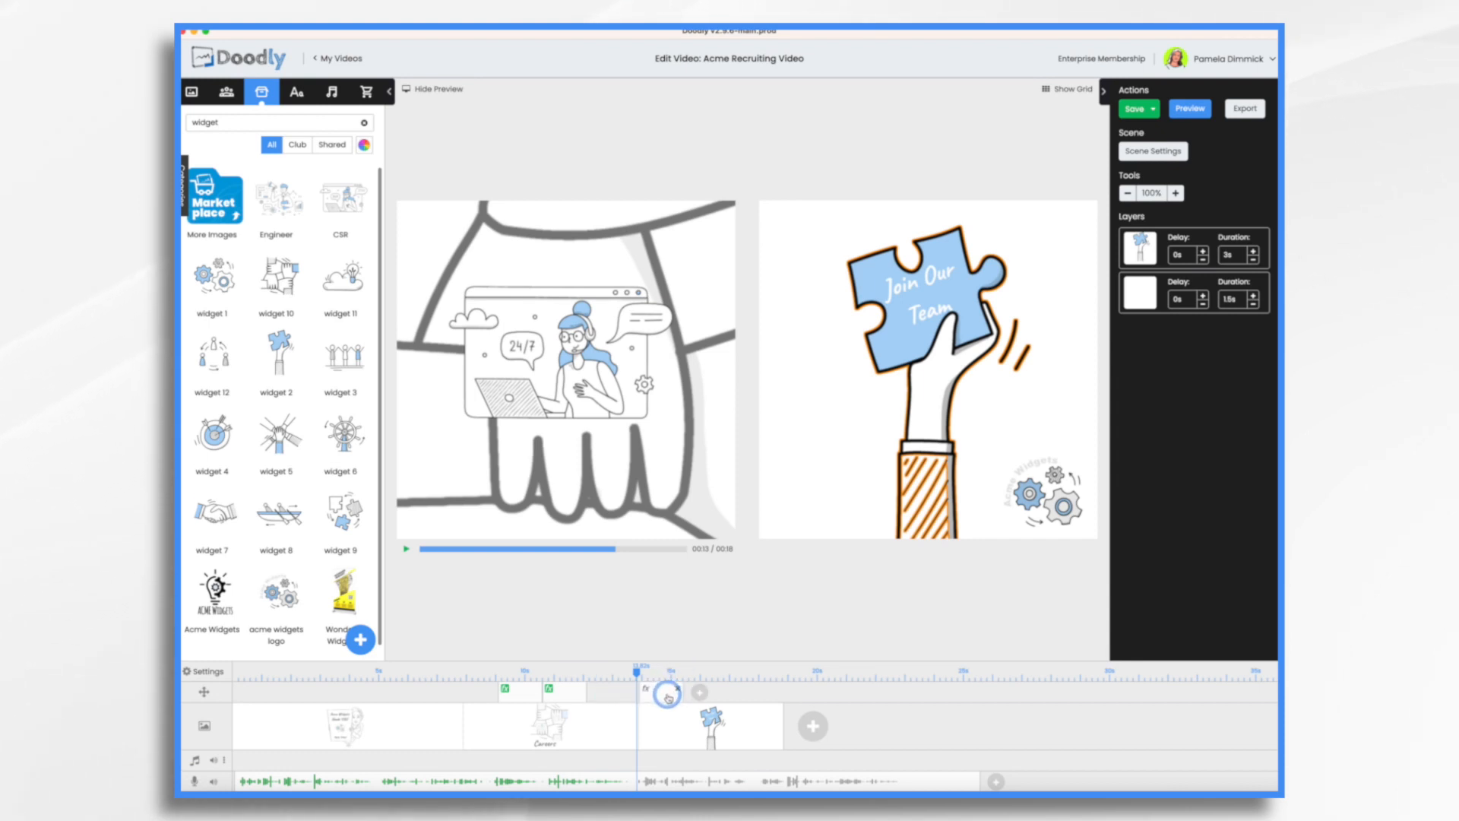
- Unlock the third pan and zoom's start frame, expand its start and end frames to the full scene, and preview the result
click(669, 696)
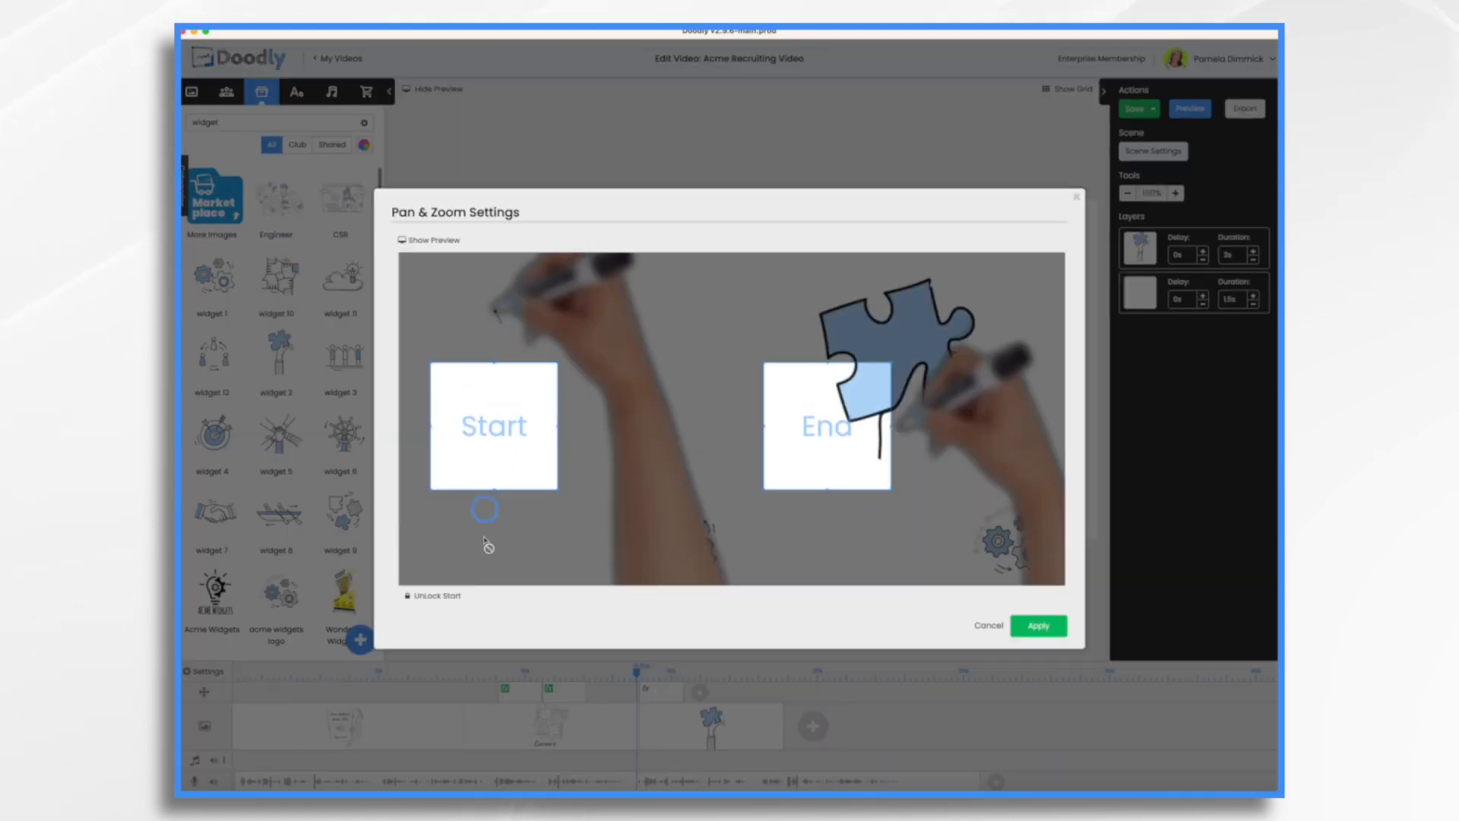
click(450, 593)
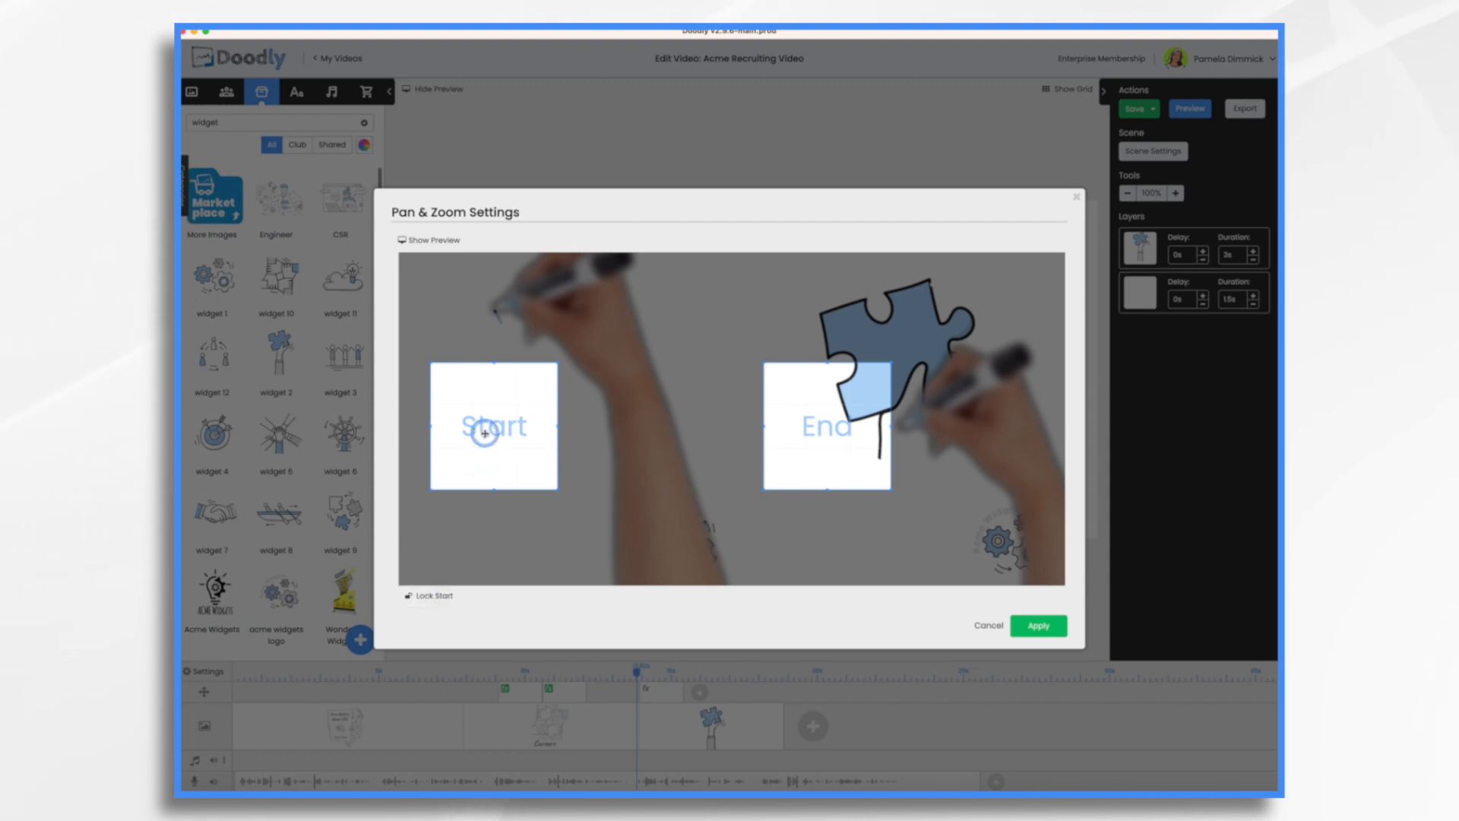
drag(482, 426, 444, 267)
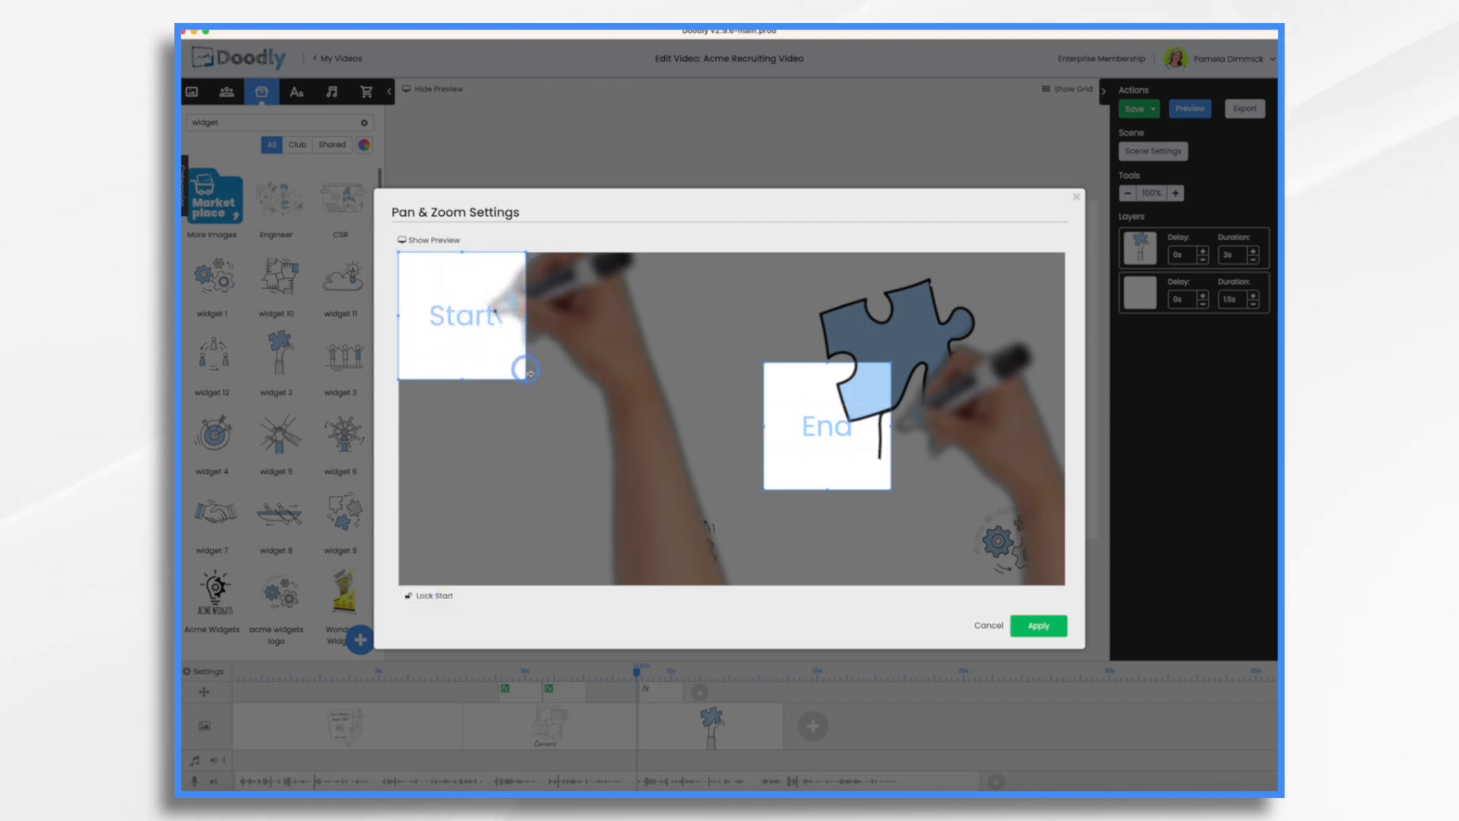
drag(526, 378, 762, 684)
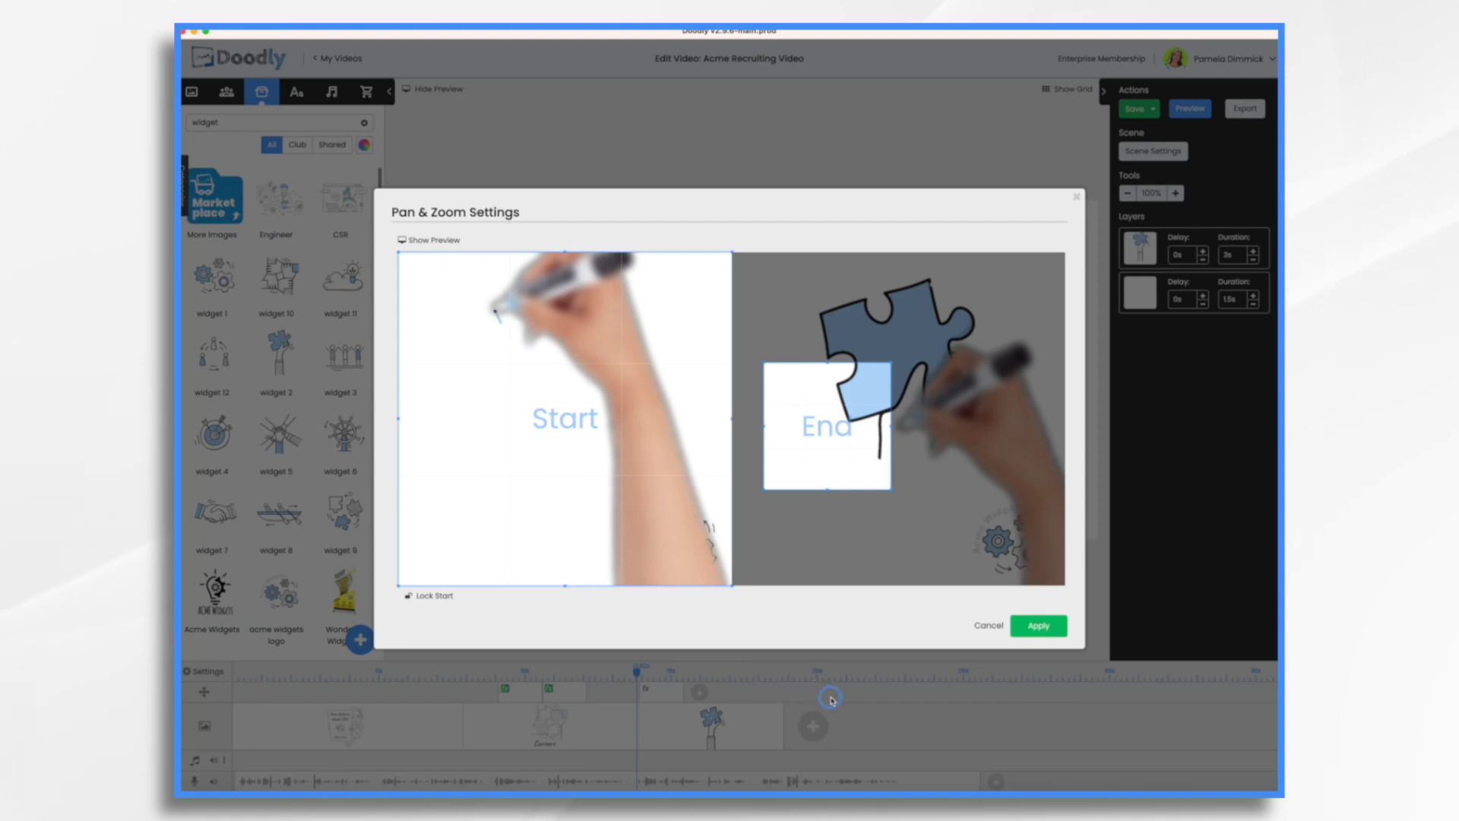
drag(851, 427, 802, 305)
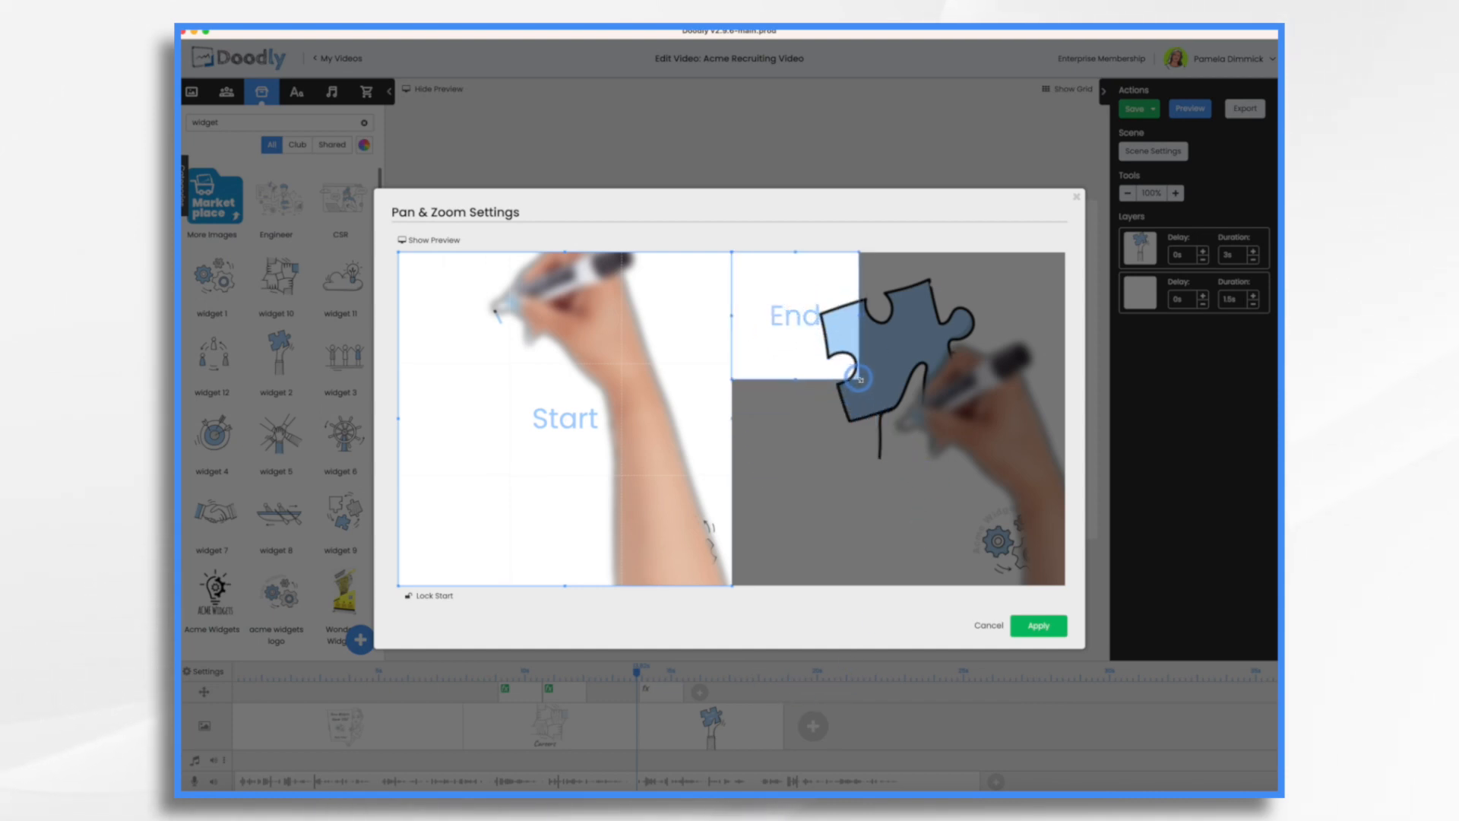
drag(859, 377, 1066, 584)
click(1046, 627)
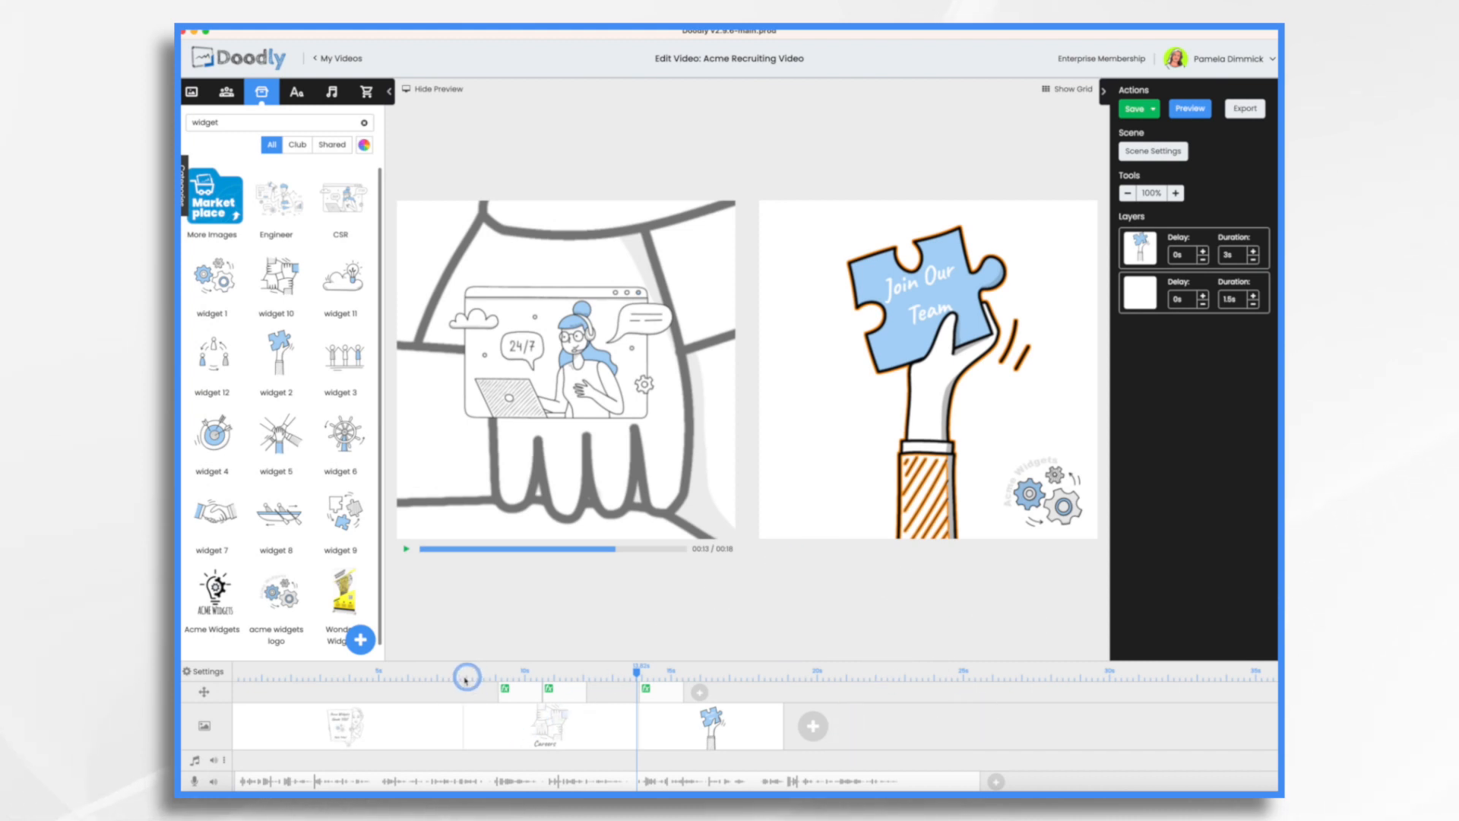
click(434, 671)
click(405, 548)
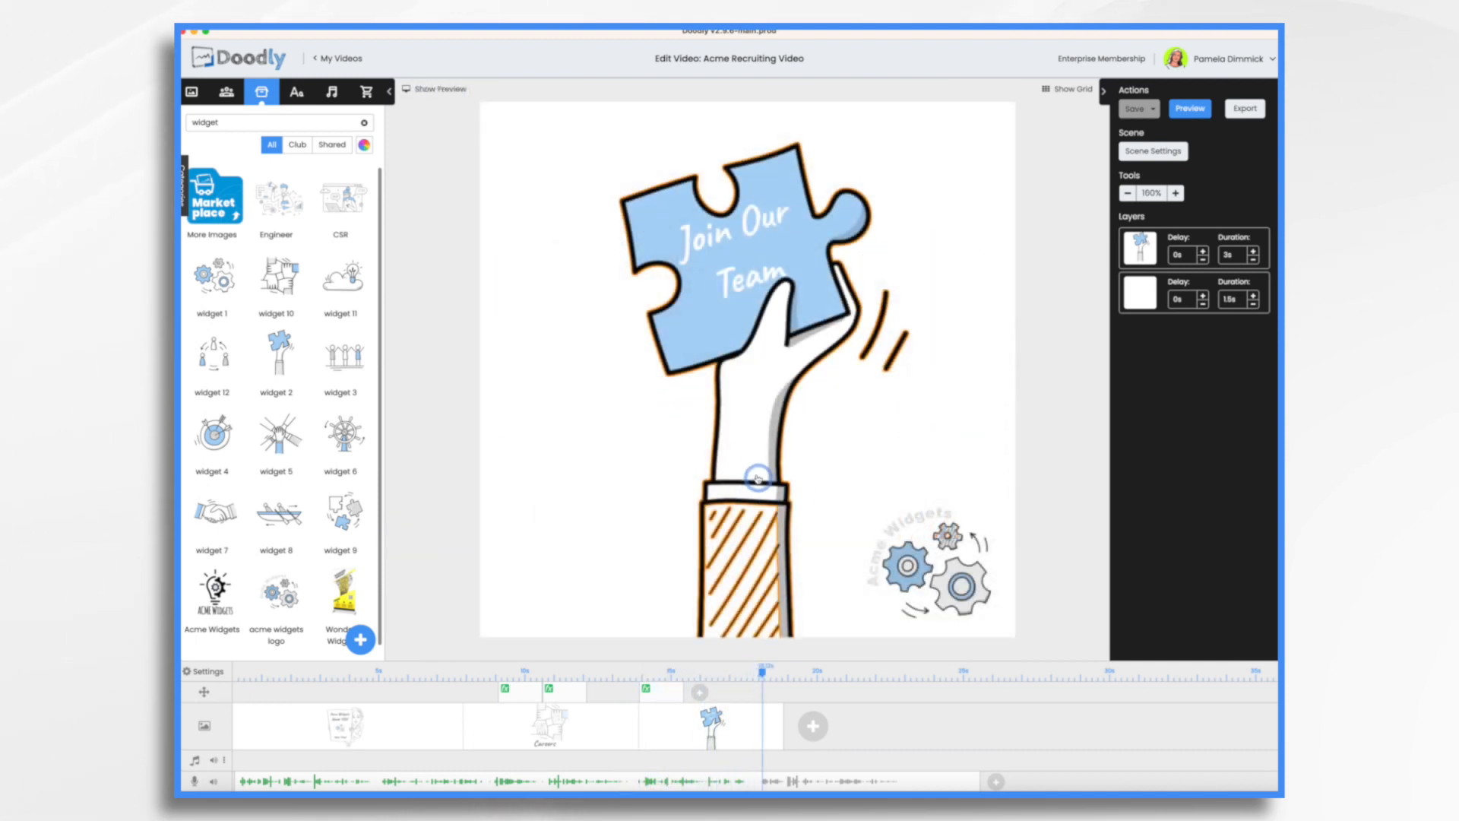
- Edit the widget 2 illustration's drawing order with reveal paths over the sleeve, cuff, arm and hand outlines
click(755, 465)
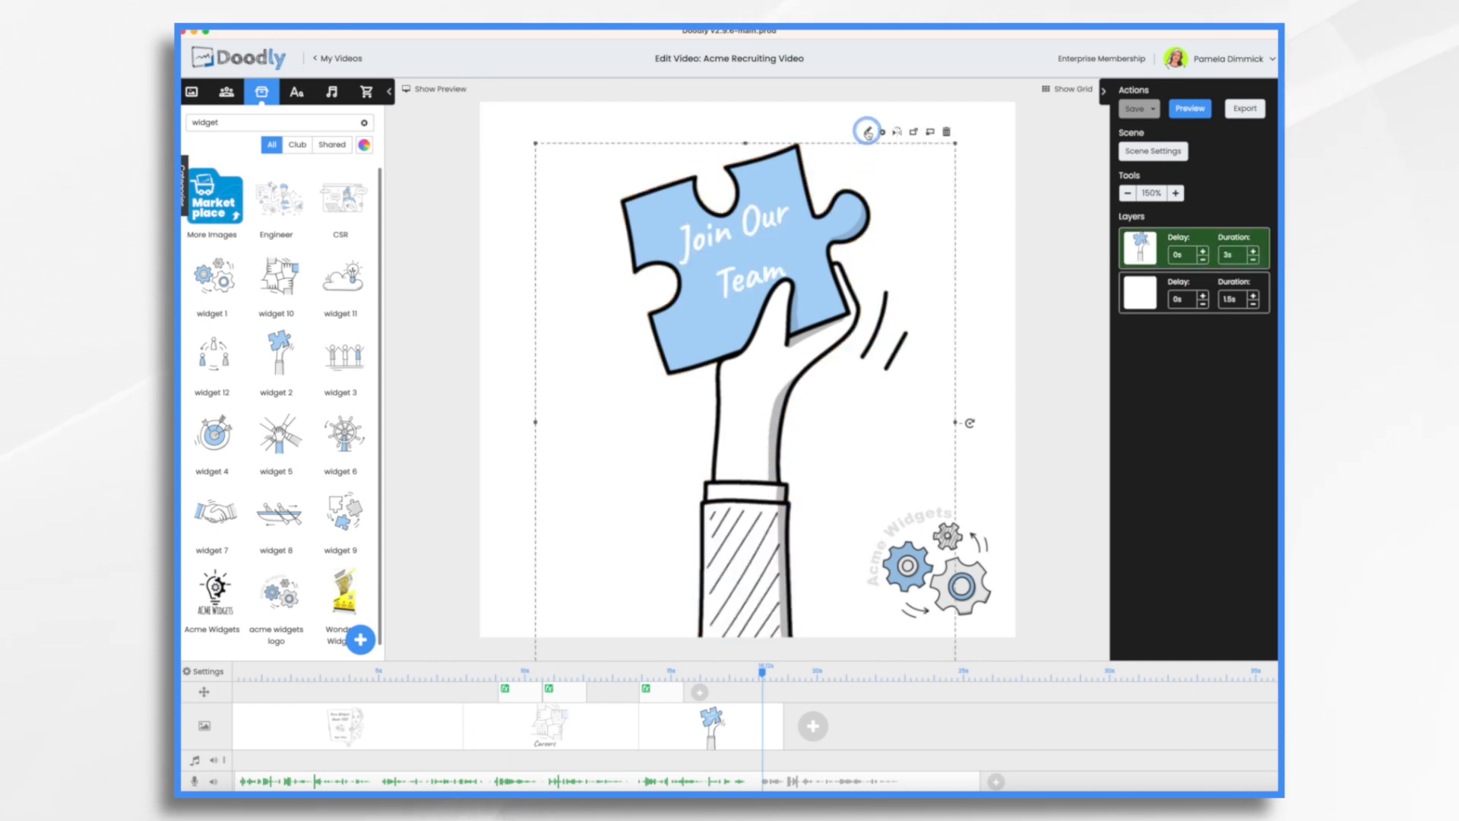
click(868, 133)
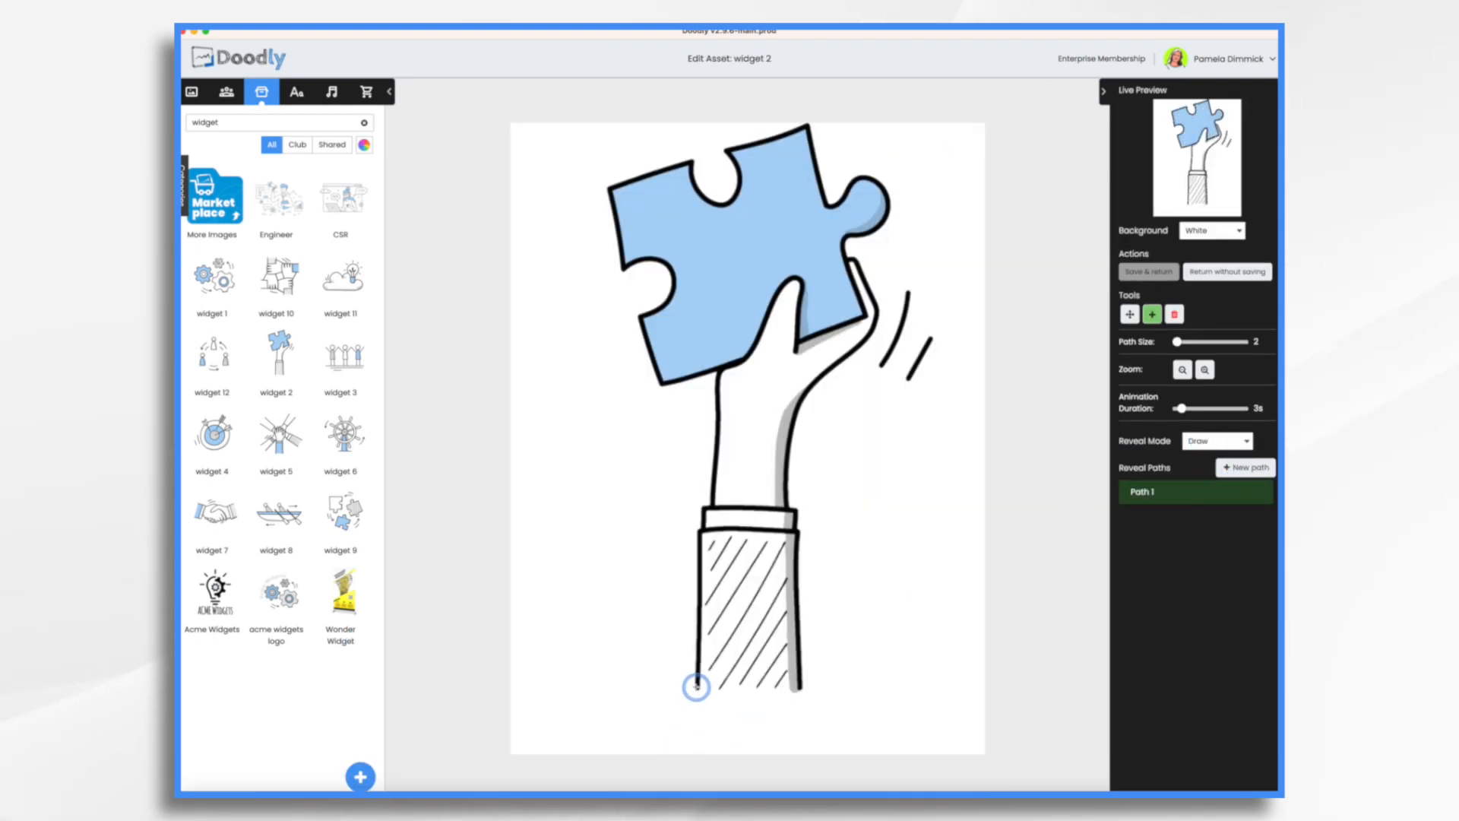
mouse_move(696, 611)
mouse_down()
mouse_move(709, 532)
mouse_move(801, 688)
mouse_move(714, 540)
mouse_move(751, 537)
mouse_move(691, 669)
mouse_move(786, 576)
mouse_move(766, 672)
mouse_move(781, 536)
mouse_move(703, 534)
mouse_move(810, 516)
mouse_move(836, 365)
mouse_move(850, 360)
mouse_move(853, 260)
mouse_up()
click(1245, 468)
click(713, 502)
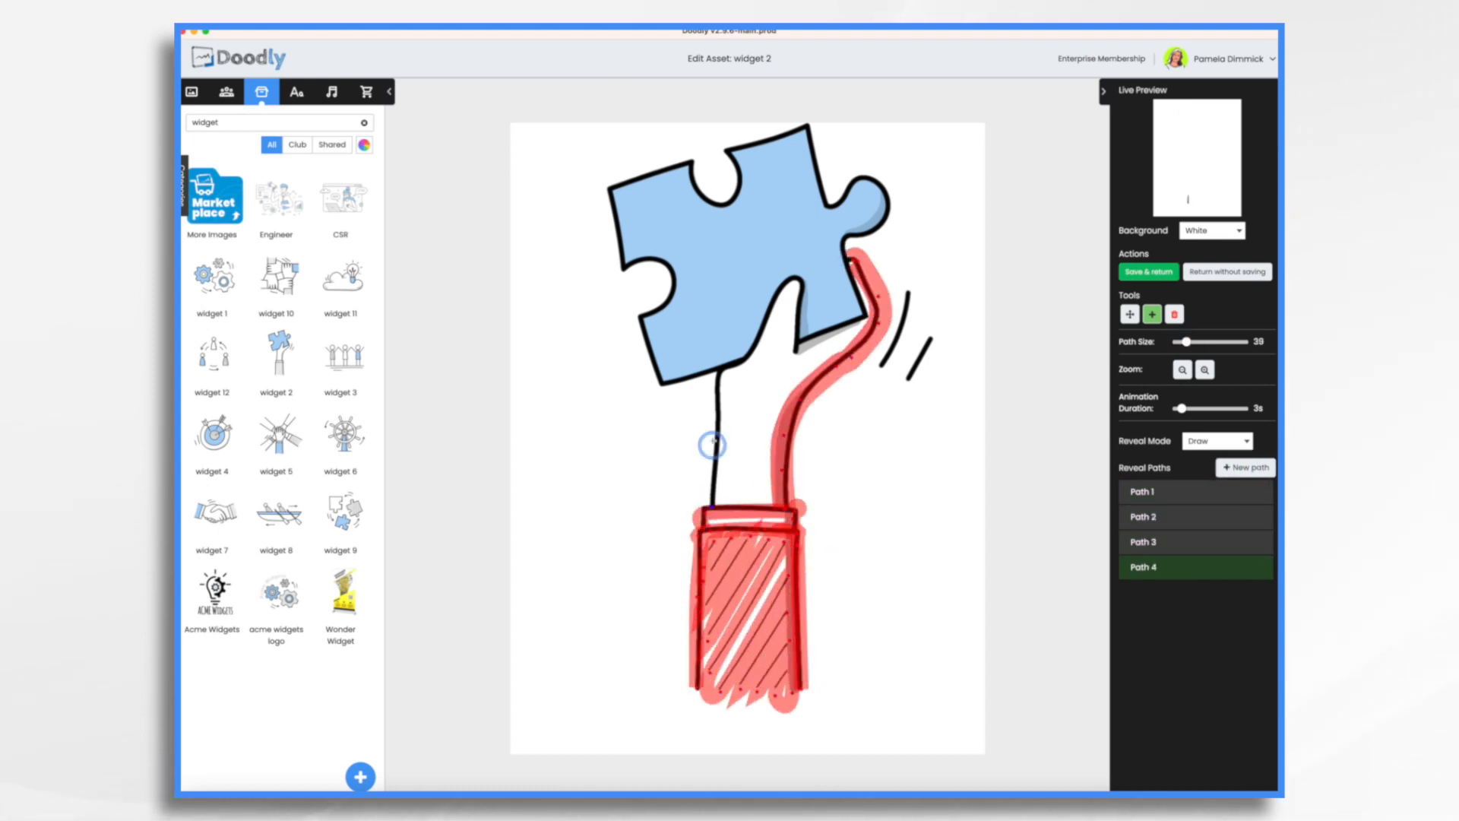
click(715, 432)
click(860, 324)
- Add a new reveal path with a larger path size that covers the whole puzzle piece
click(1245, 468)
click(830, 248)
click(859, 319)
drag(1186, 342, 1207, 342)
click(822, 351)
click(798, 138)
click(624, 152)
click(685, 395)
- Add a reveal path over the motion lines beside the hand and save the widget 2 asset
click(1245, 468)
click(910, 289)
click(877, 375)
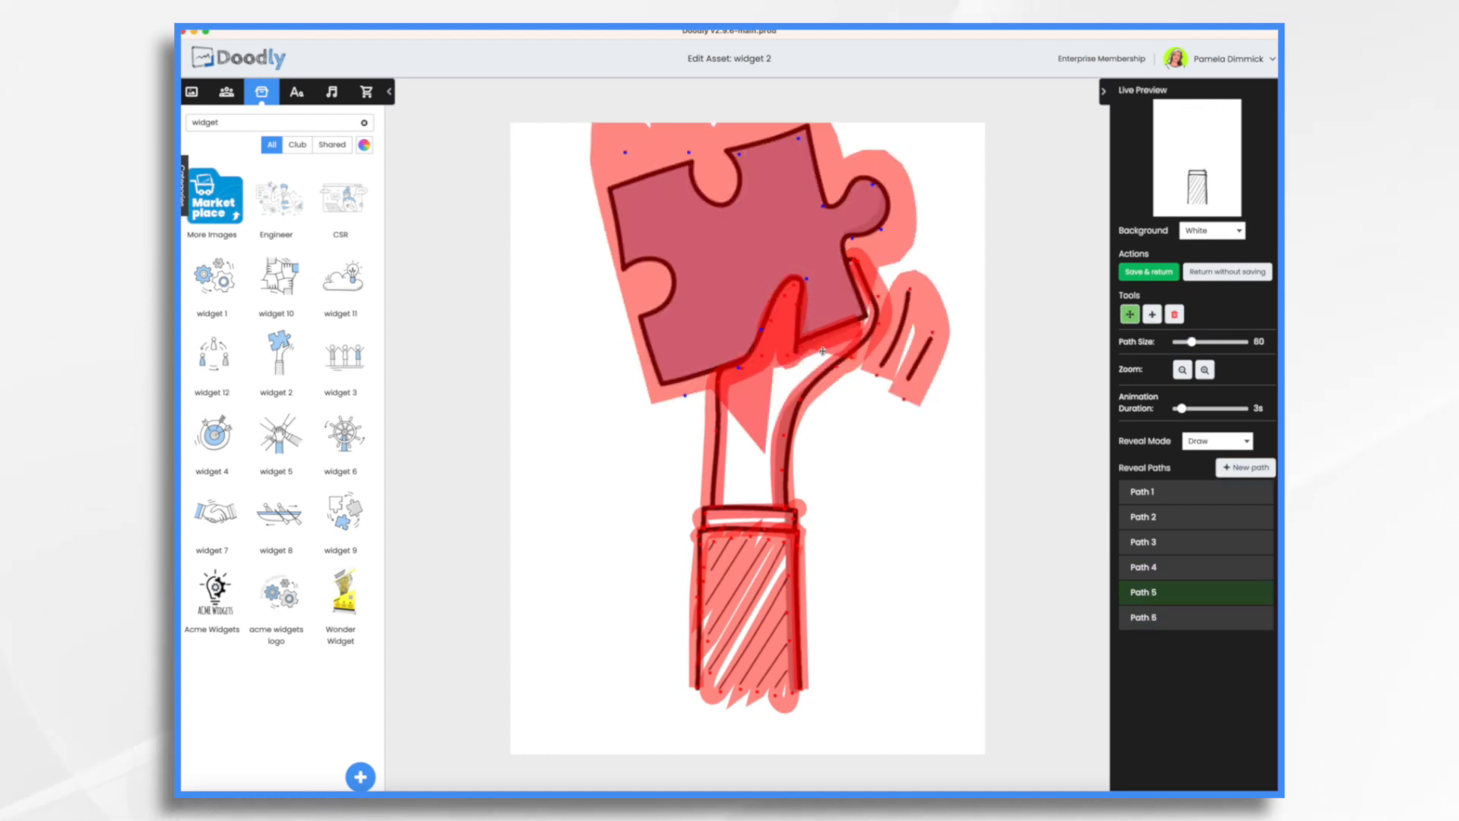
click(1156, 272)
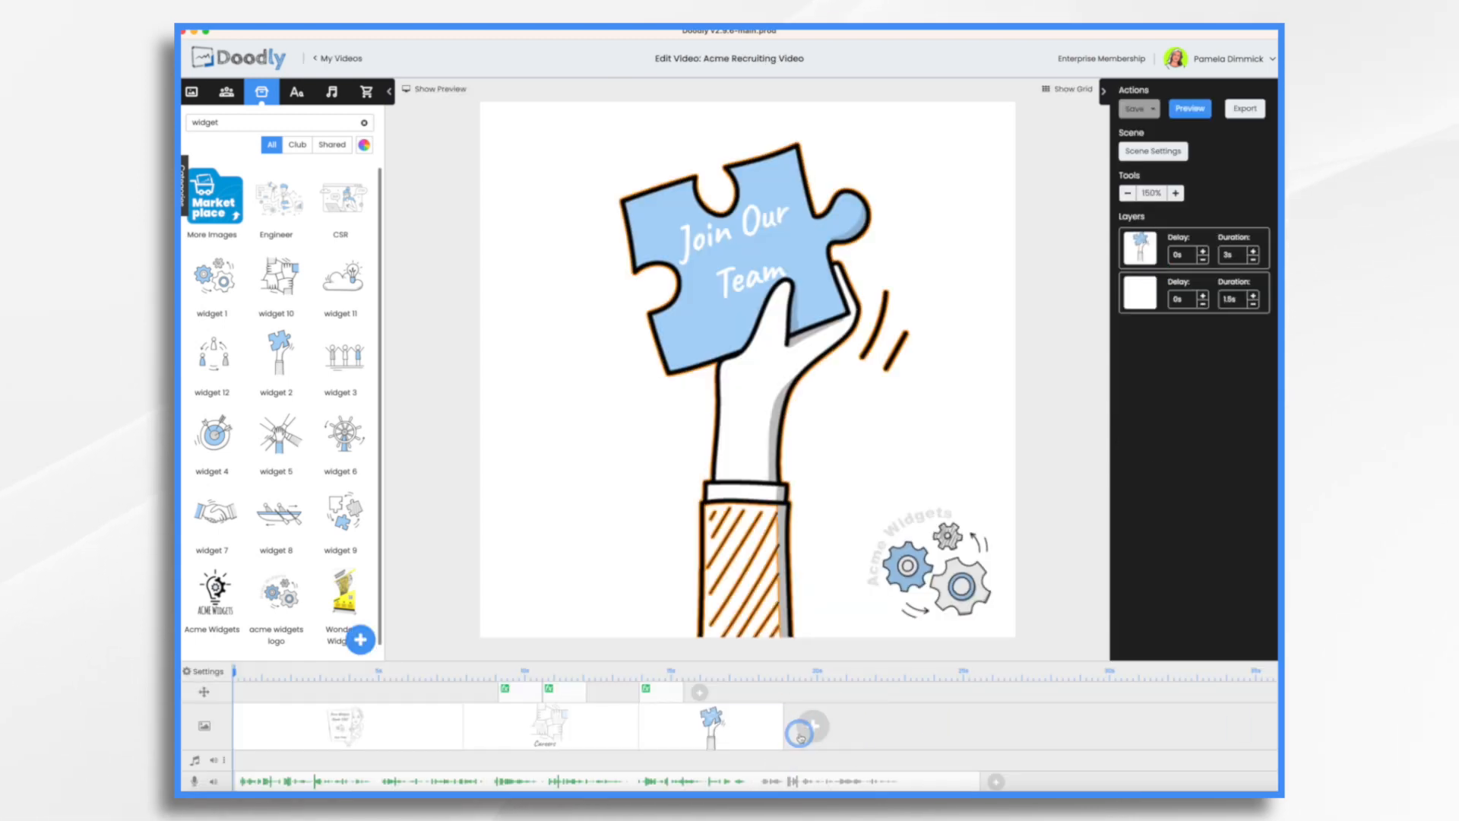
- Set the Join Our Team scene's extra time to 7 s and trim the silent end of the voiceover audio
click(1161, 151)
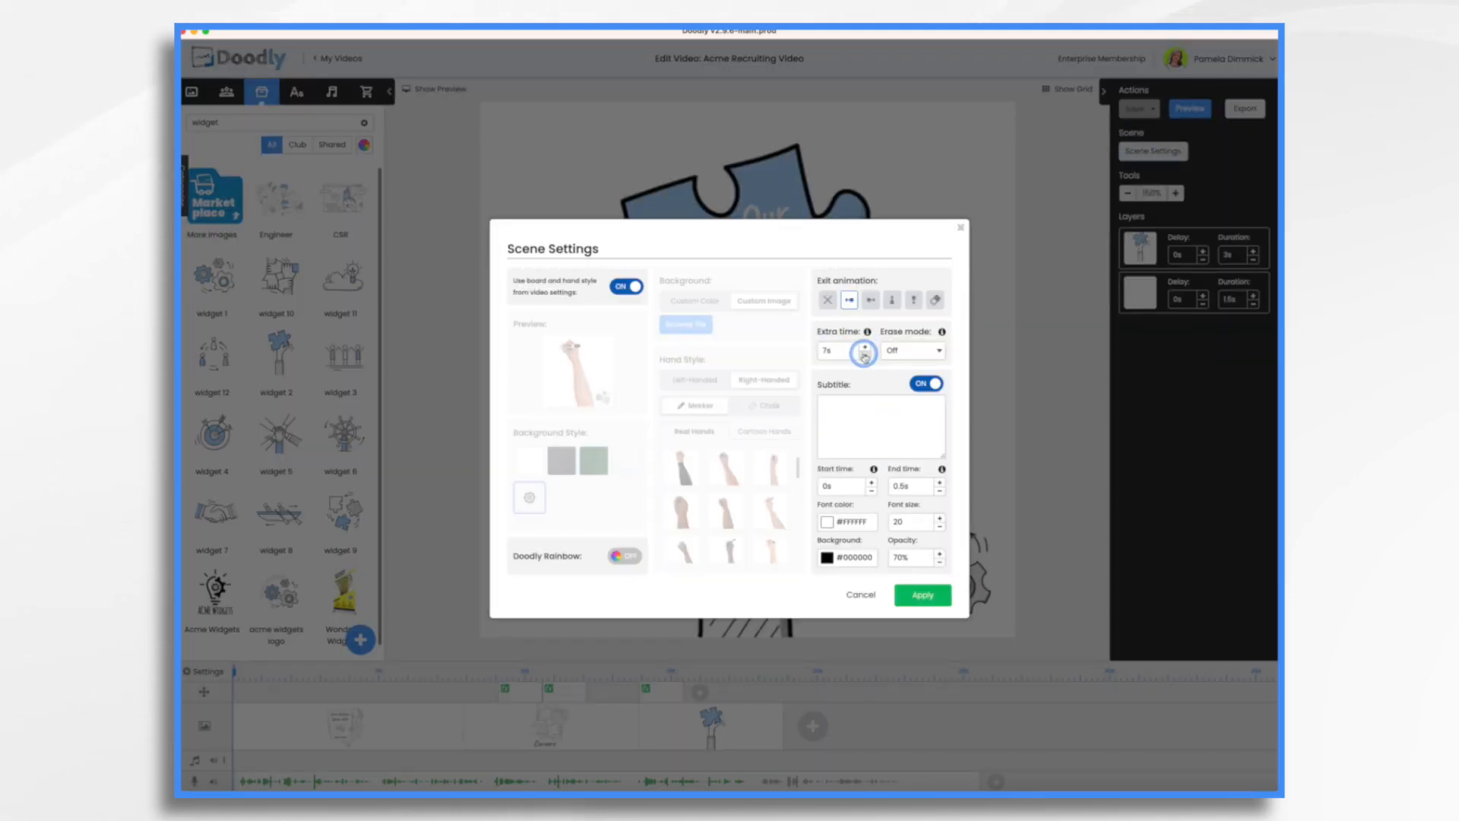
click(896, 602)
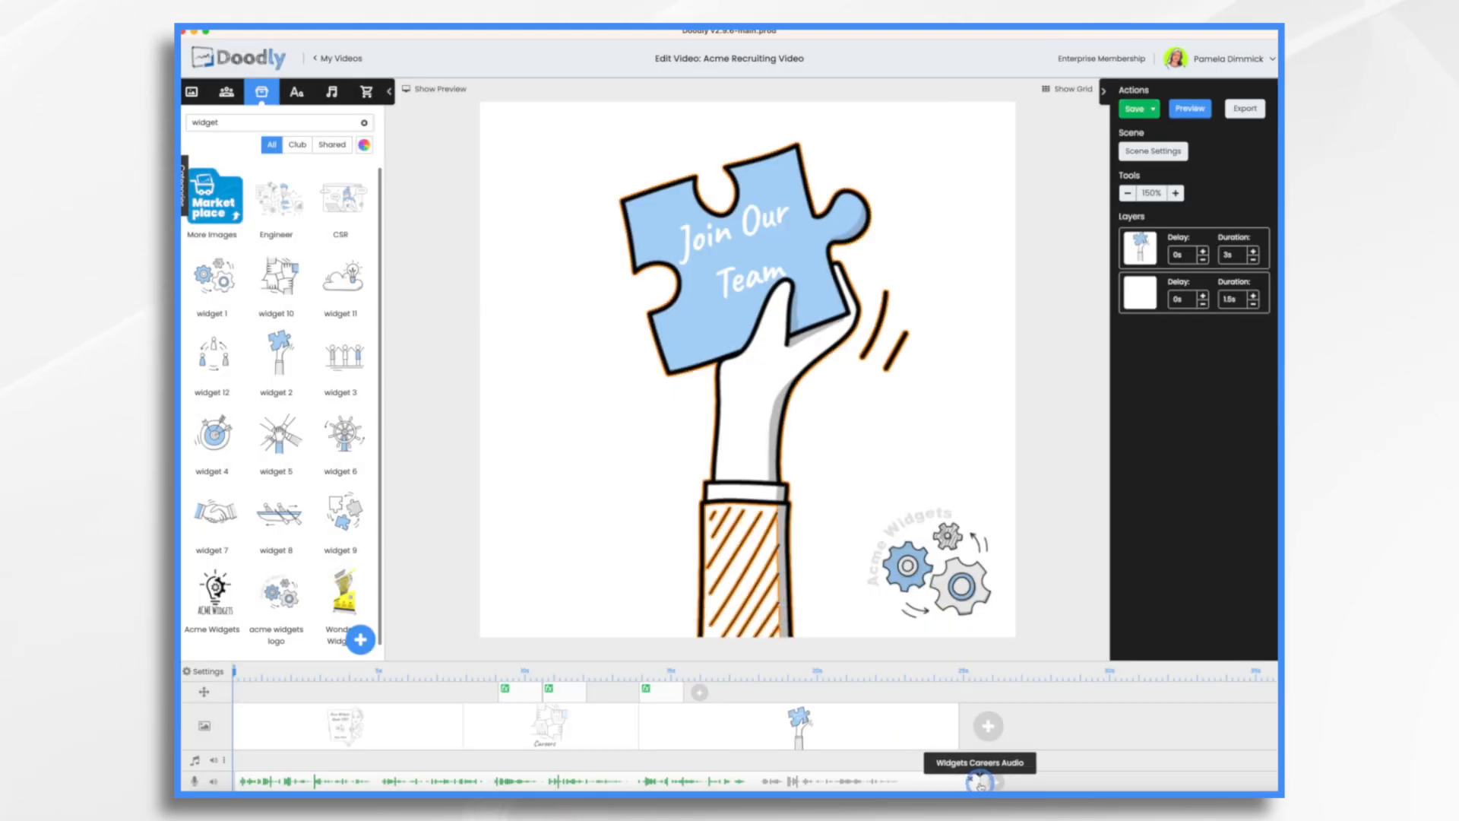
drag(981, 782, 922, 783)
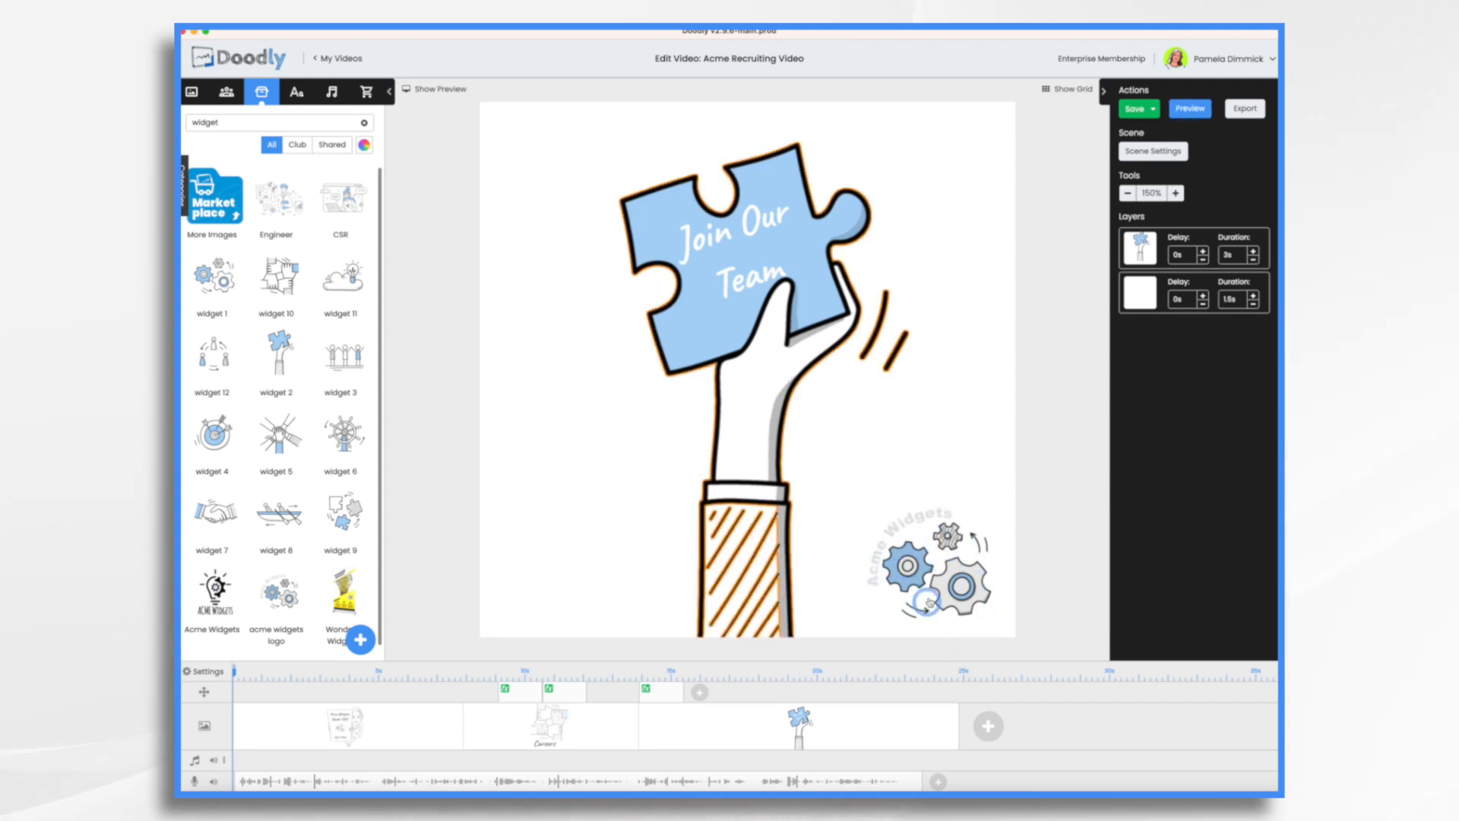
- Preview the complete recruiting video from the beginning
click(1199, 111)
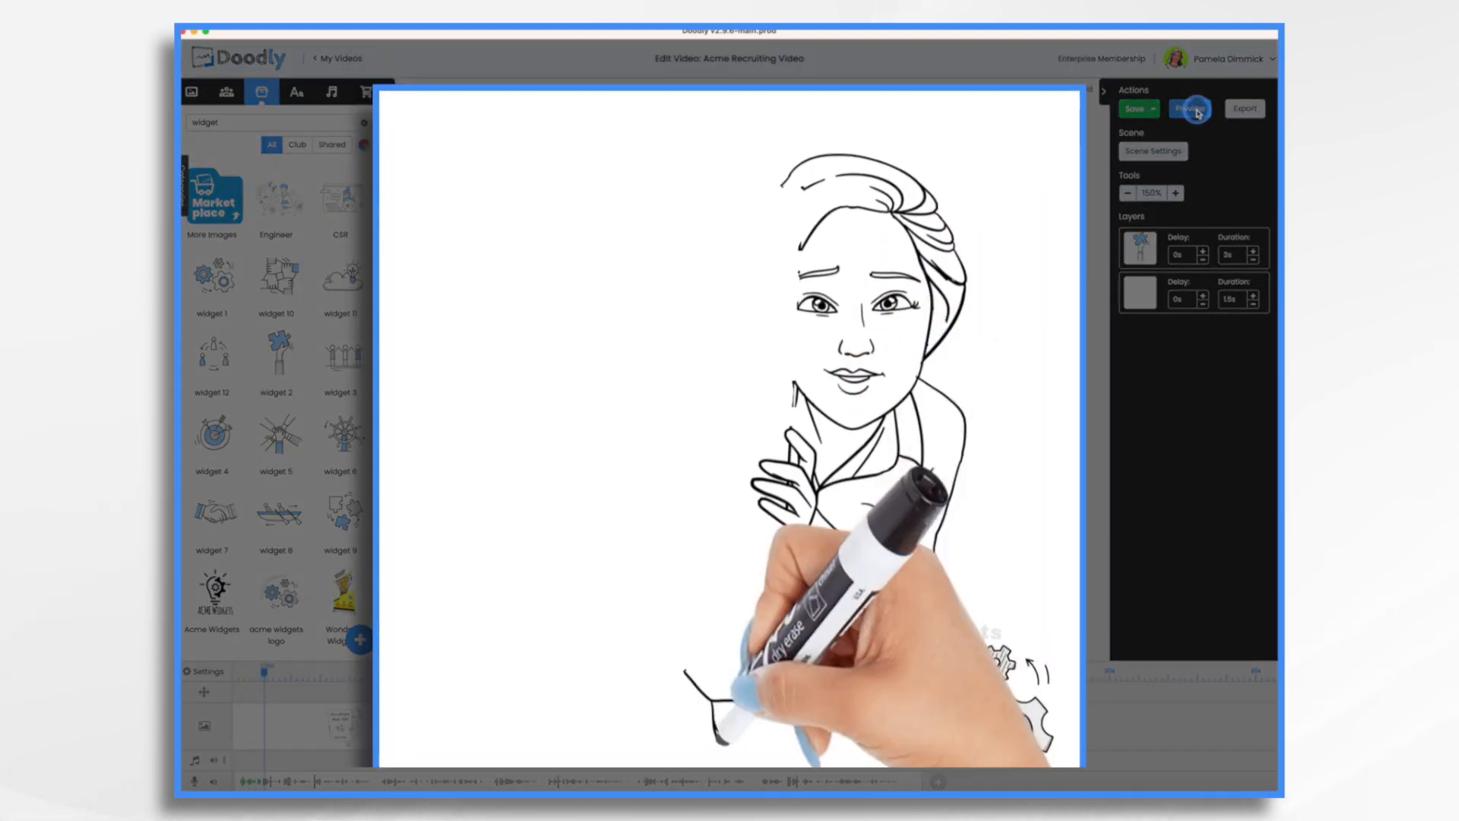